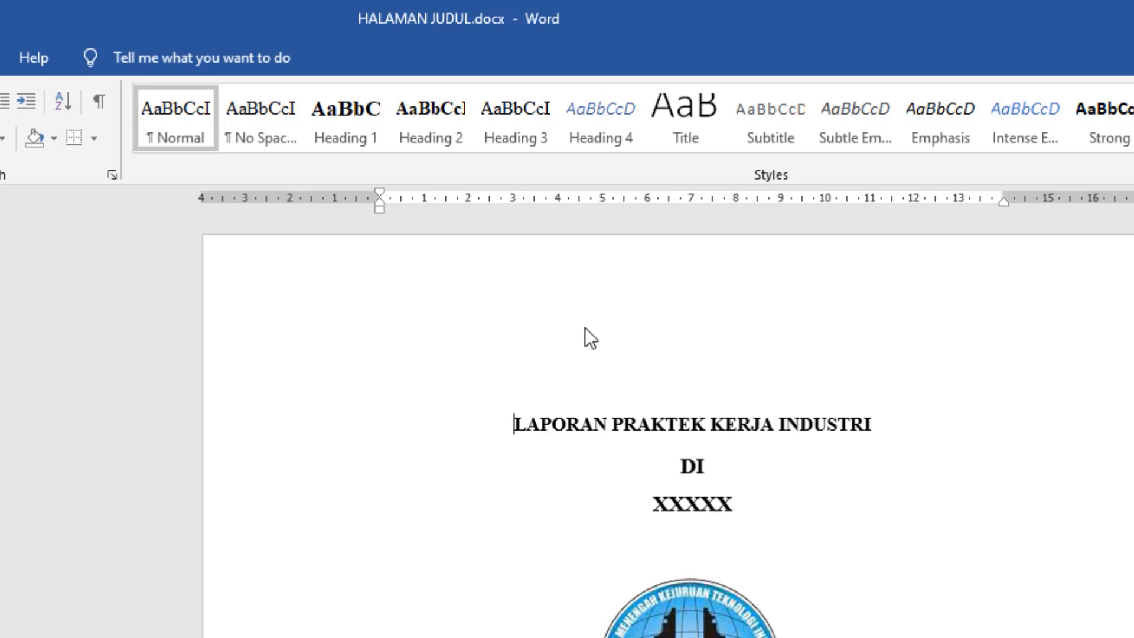
Add a Heading 1 line reading "Halaman Judul" above the cover page title LAPORAN PRAKTEK KERJA INDUSTRI.
{"action": "key", "text": "Return"}
{"action": "key", "text": "Up"}
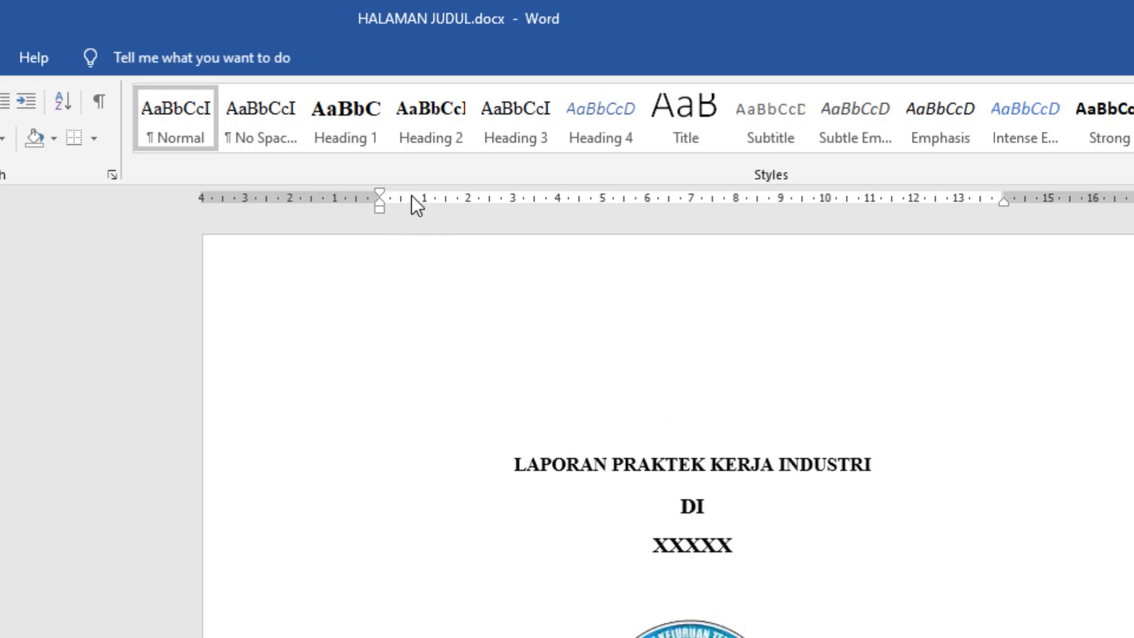
{"action": "left_click", "coordinate": [362, 130]}
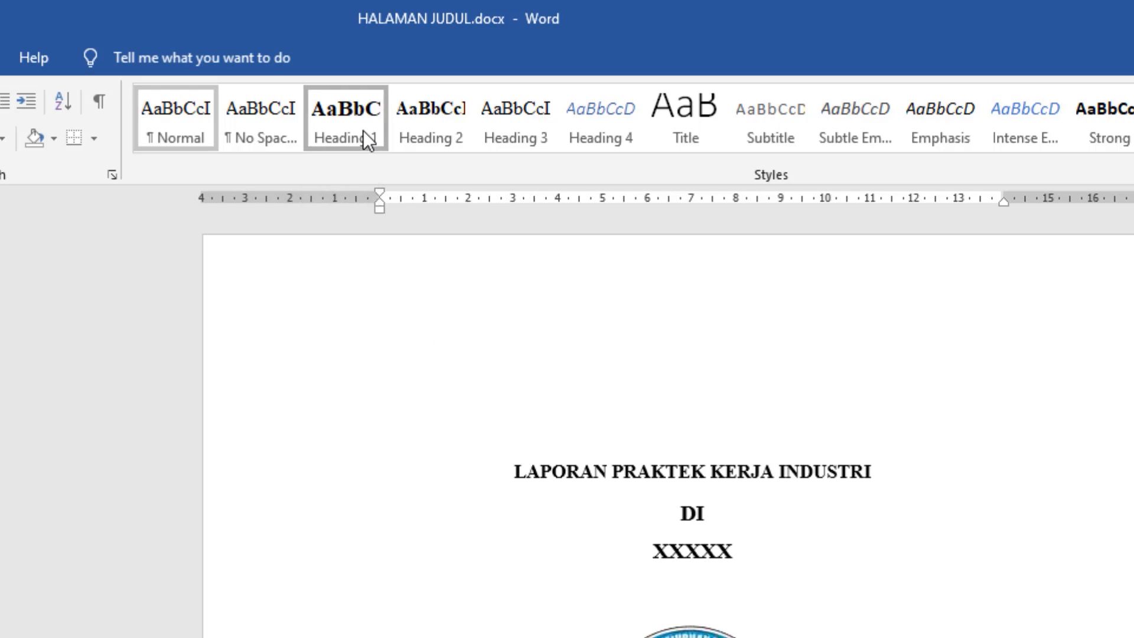
{"action": "type", "text": "Ha"}
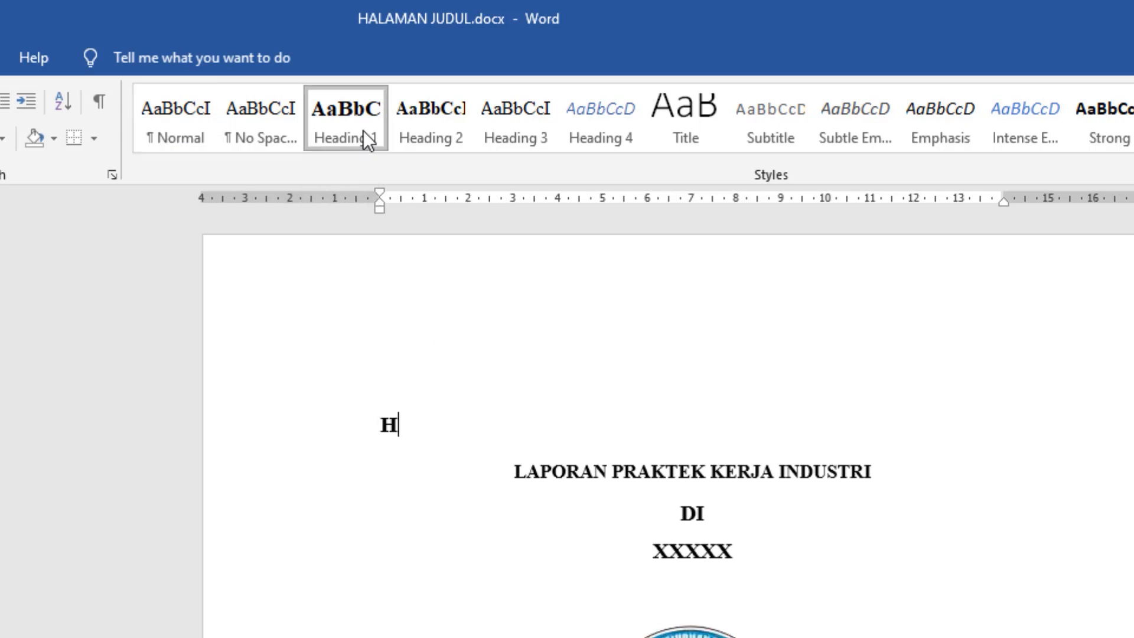
{"action": "type", "text": "laman Judul"}
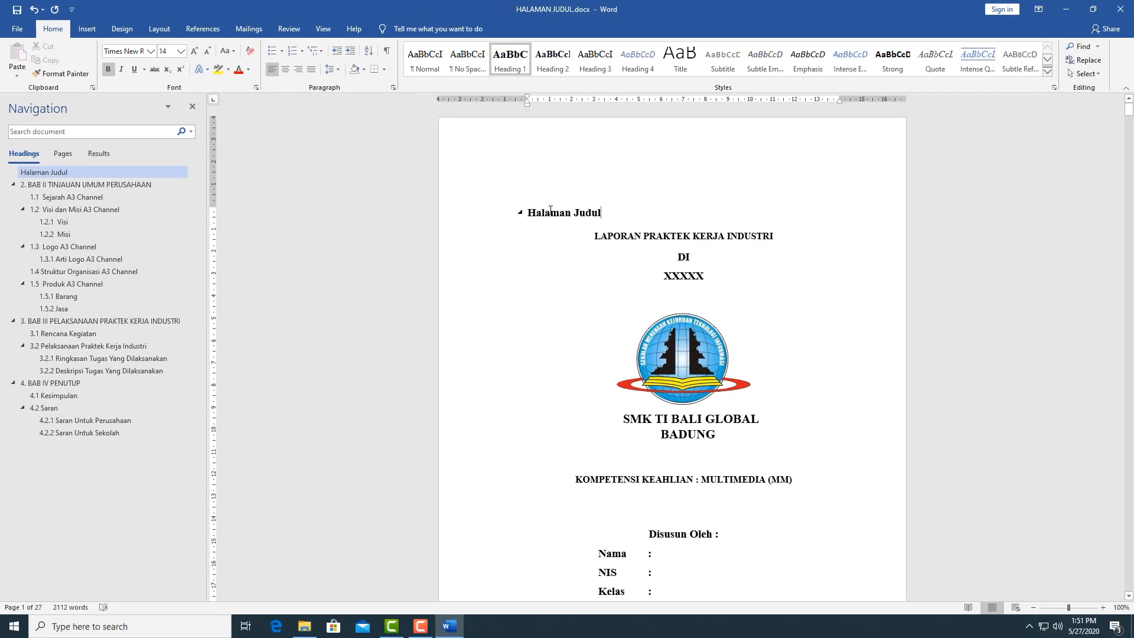
Select the Halaman Judul heading and modify the Heading 1 style to use centered alignment.
{"action": "left_click_drag", "start_coordinate": [601, 212], "coordinate": [459, 192]}
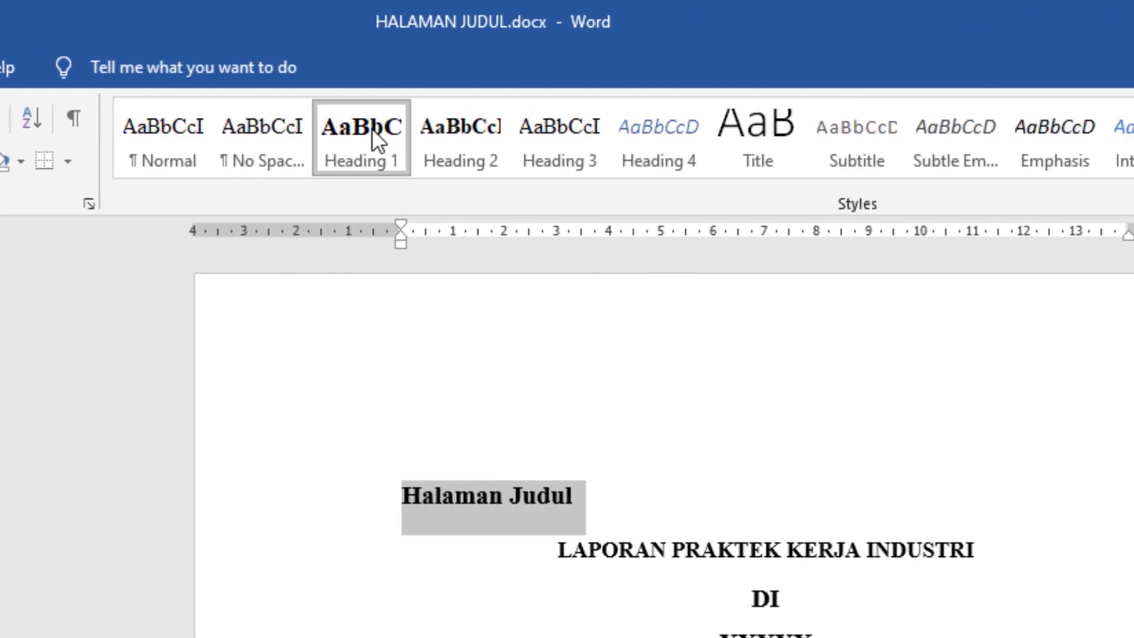
{"action": "right_click", "coordinate": [371, 129]}
{"action": "left_click", "coordinate": [448, 183]}
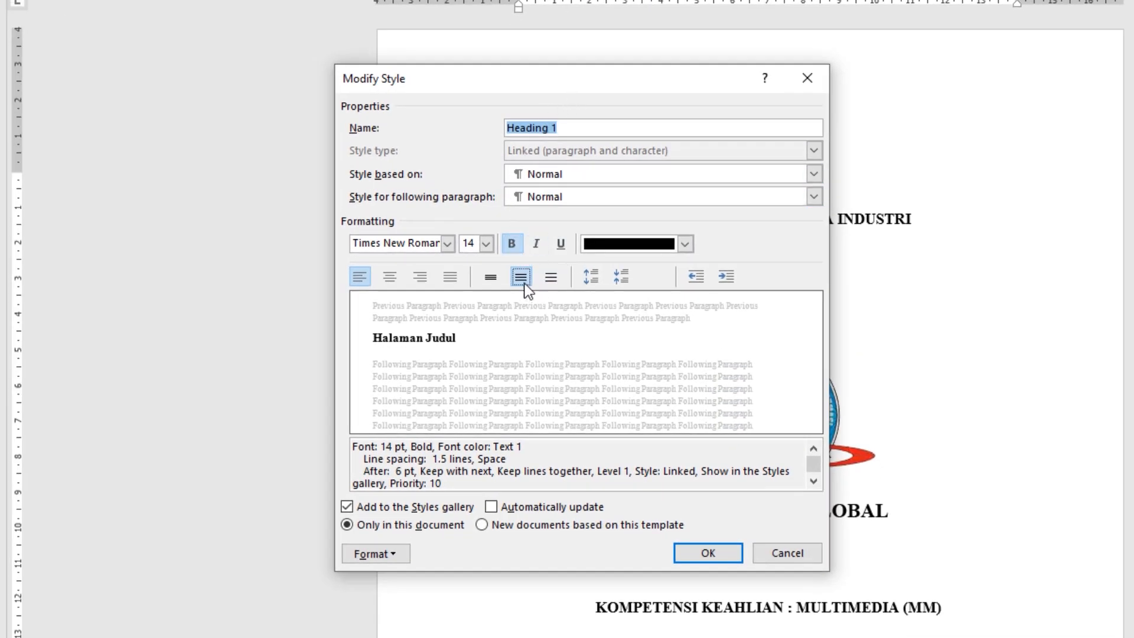
{"action": "left_click", "coordinate": [390, 277]}
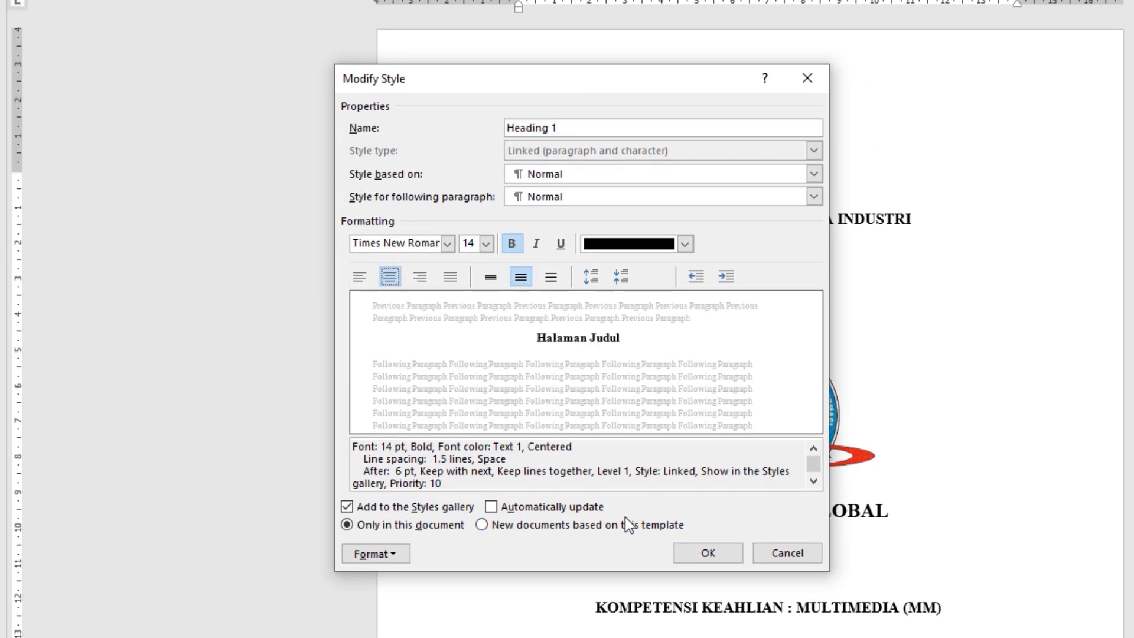
{"action": "left_click", "coordinate": [395, 556]}
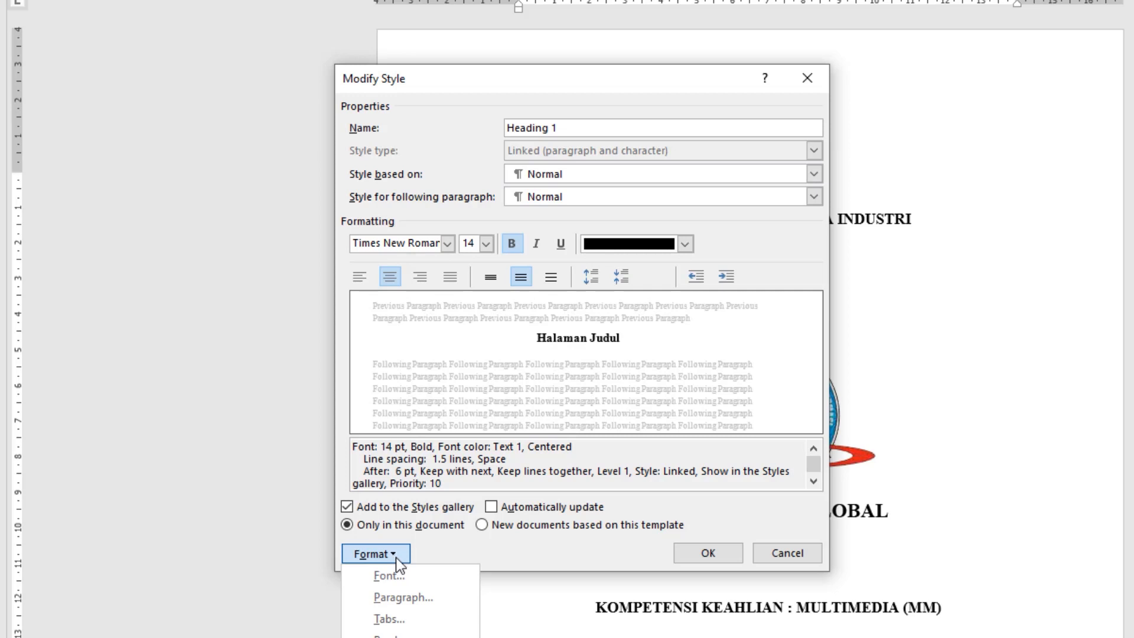
{"action": "left_click", "coordinate": [415, 597]}
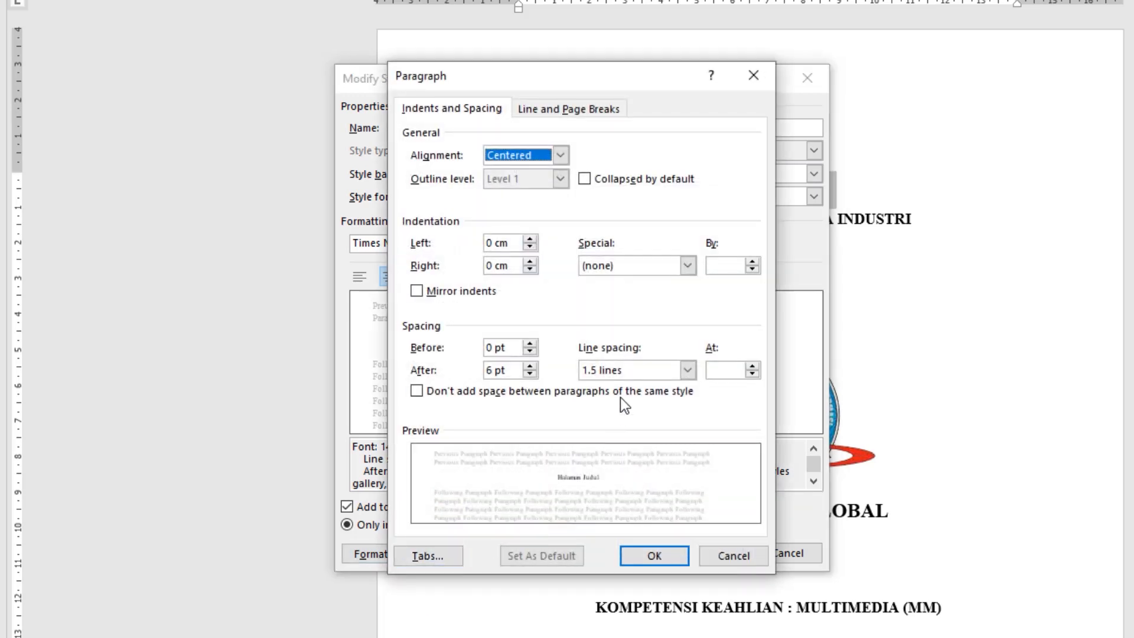
{"action": "left_click", "coordinate": [643, 554]}
{"action": "left_click", "coordinate": [687, 551]}
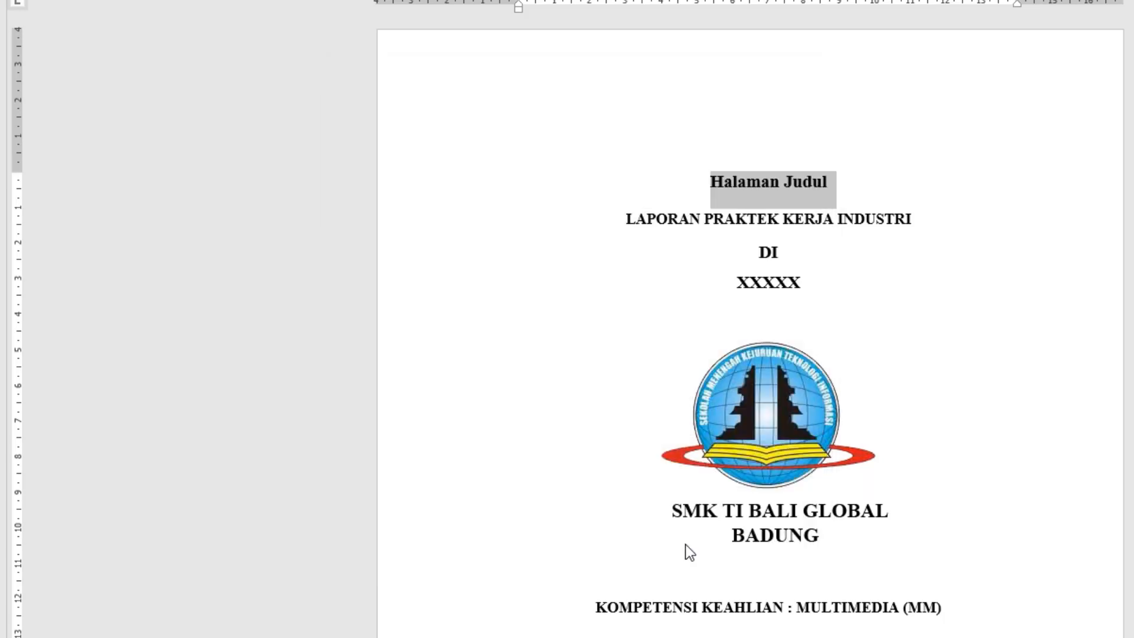
Modify the Heading 2 style to use justified alignment with the Automatic font color.
{"action": "right_click", "coordinate": [557, 64]}
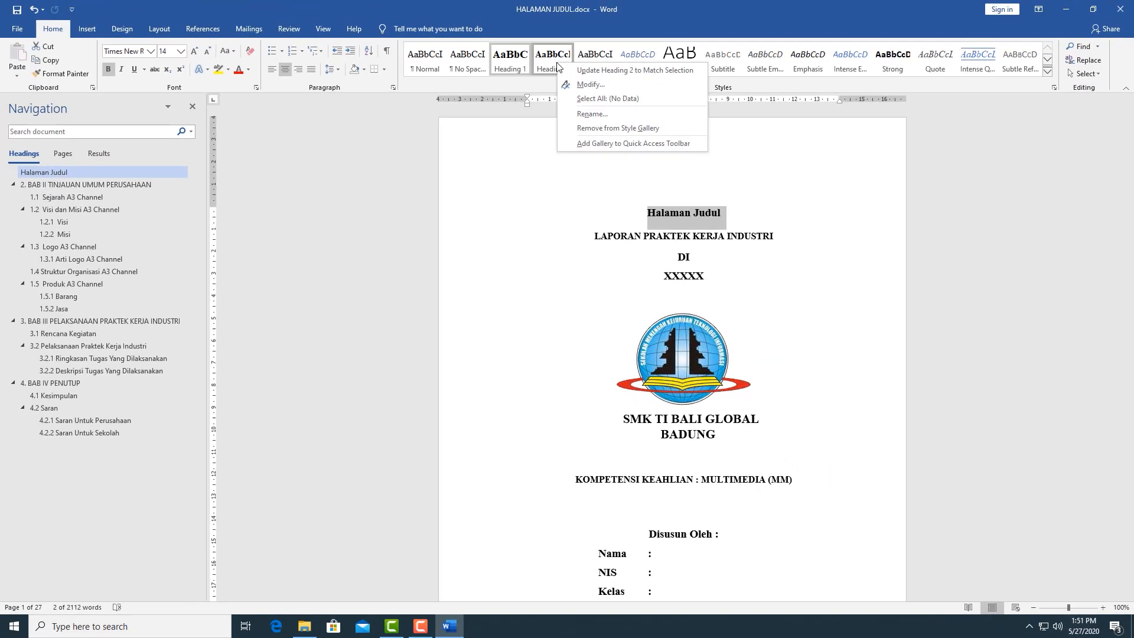
{"action": "left_click", "coordinate": [583, 84]}
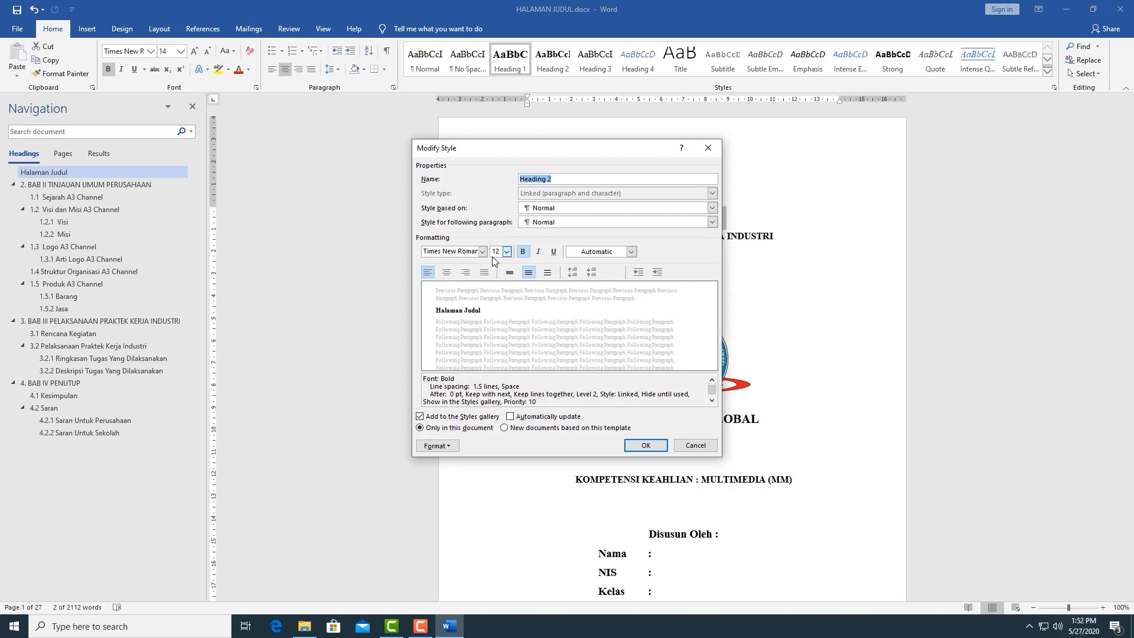
{"action": "left_click", "coordinate": [486, 272]}
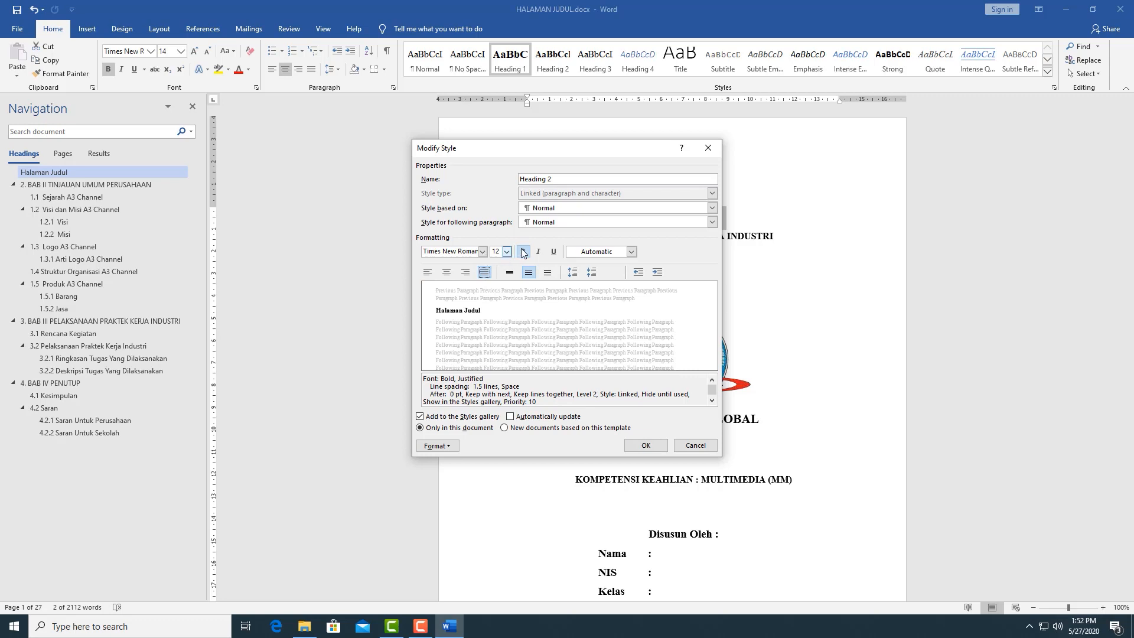
{"action": "left_click", "coordinate": [631, 252]}
{"action": "left_click", "coordinate": [593, 264]}
{"action": "left_click", "coordinate": [443, 447]}
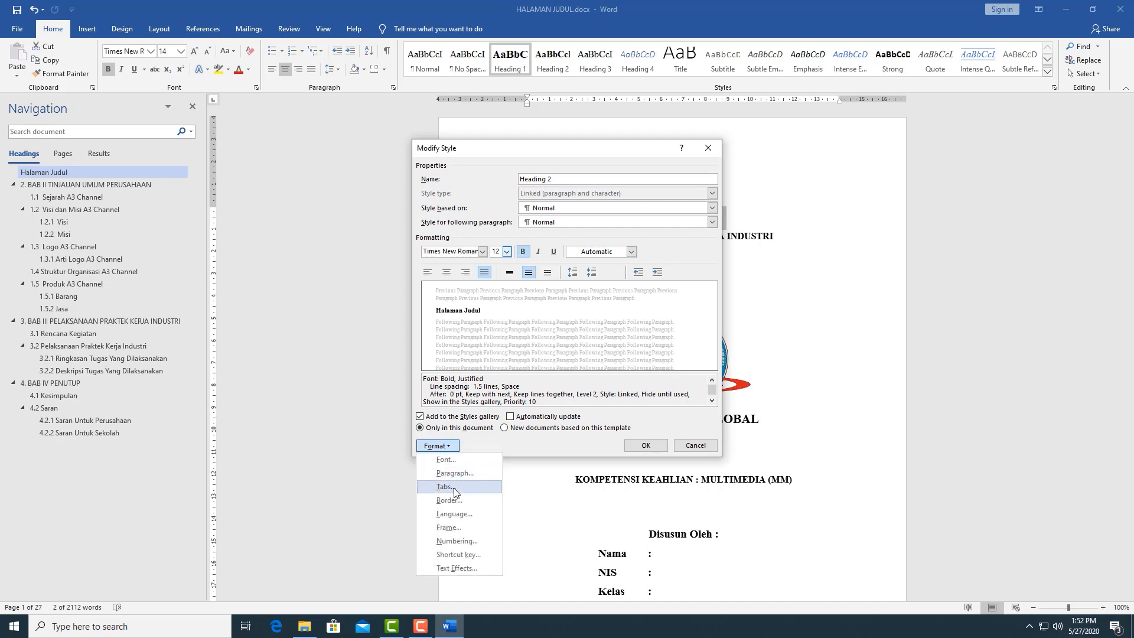
{"action": "left_click", "coordinate": [455, 473]}
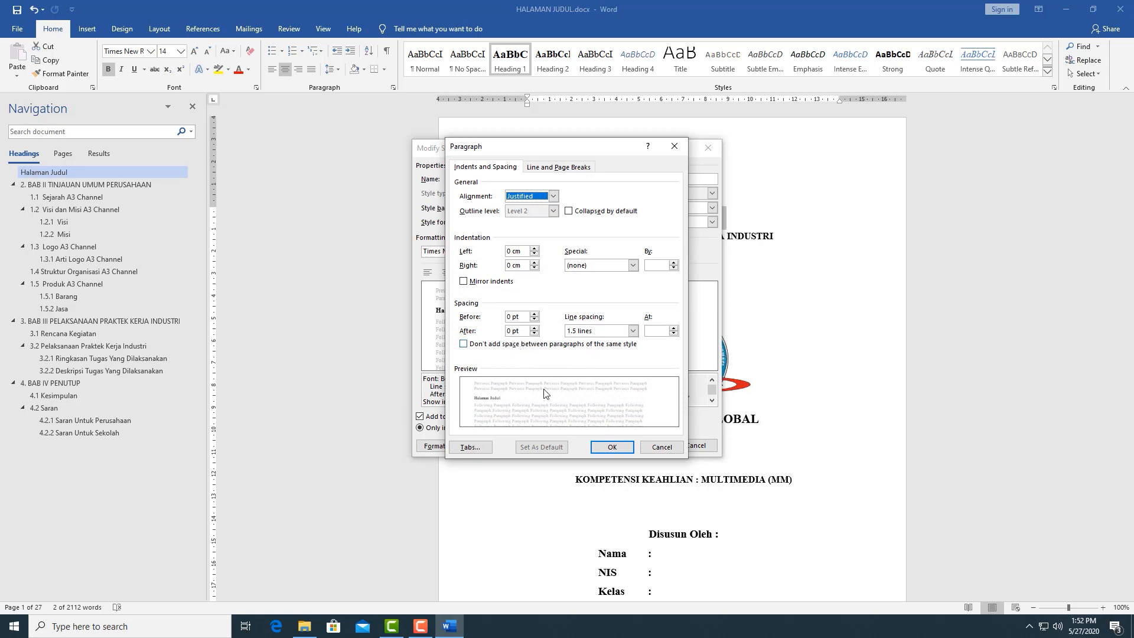
{"action": "left_click", "coordinate": [615, 447]}
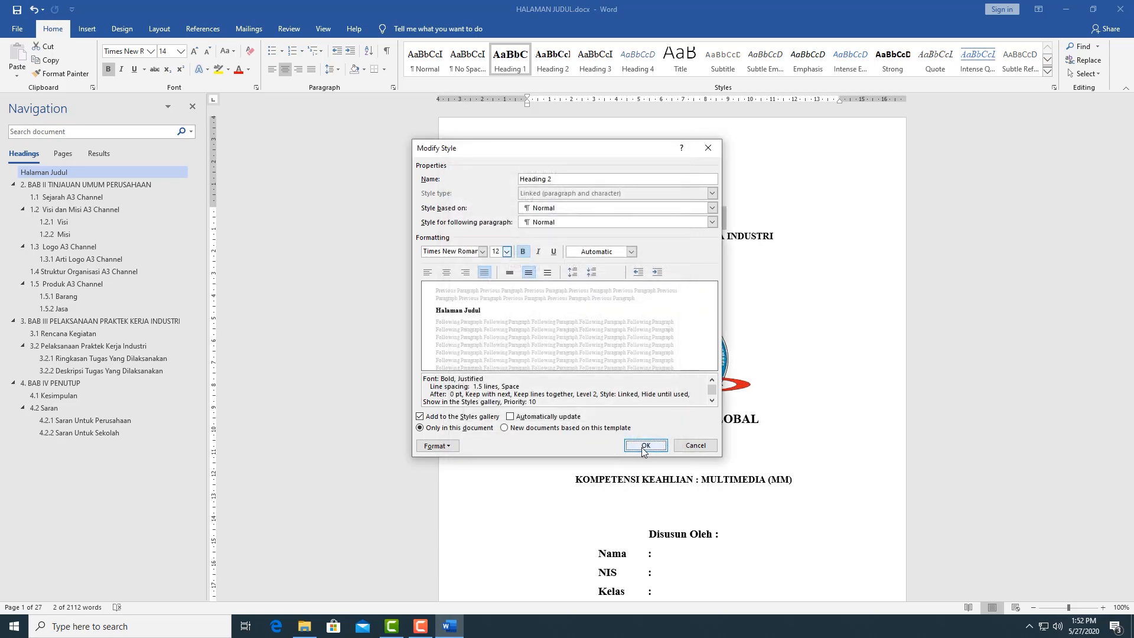
{"action": "left_click", "coordinate": [644, 447]}
Review the Heading 3 style's formatting together with its paragraph indentation and spacing settings.
{"action": "right_click", "coordinate": [598, 63]}
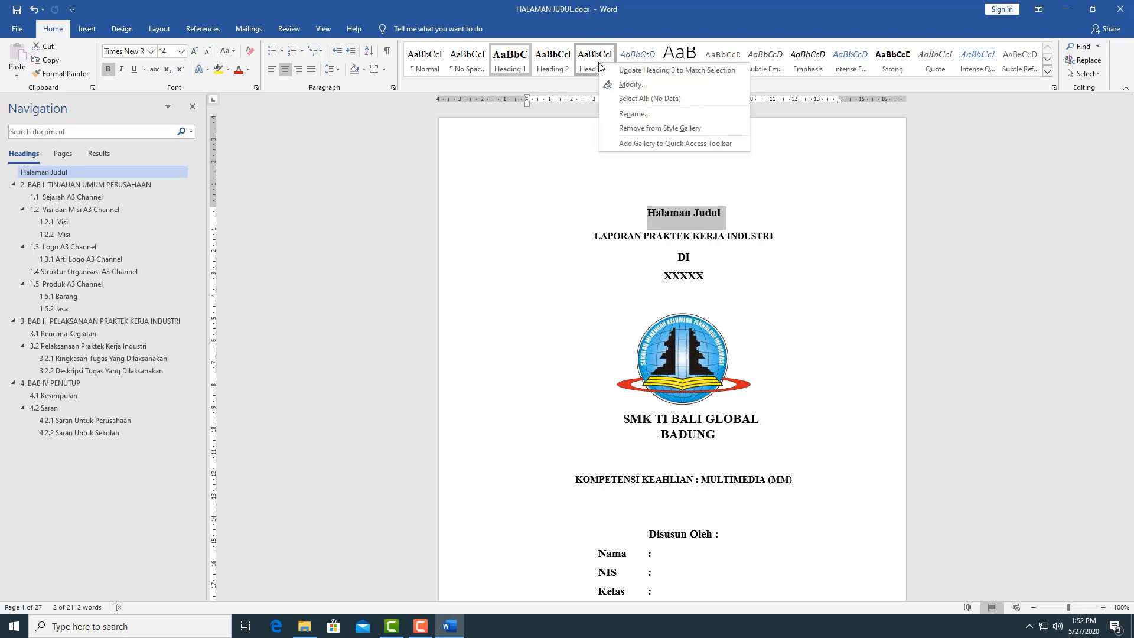
{"action": "left_click", "coordinate": [627, 87]}
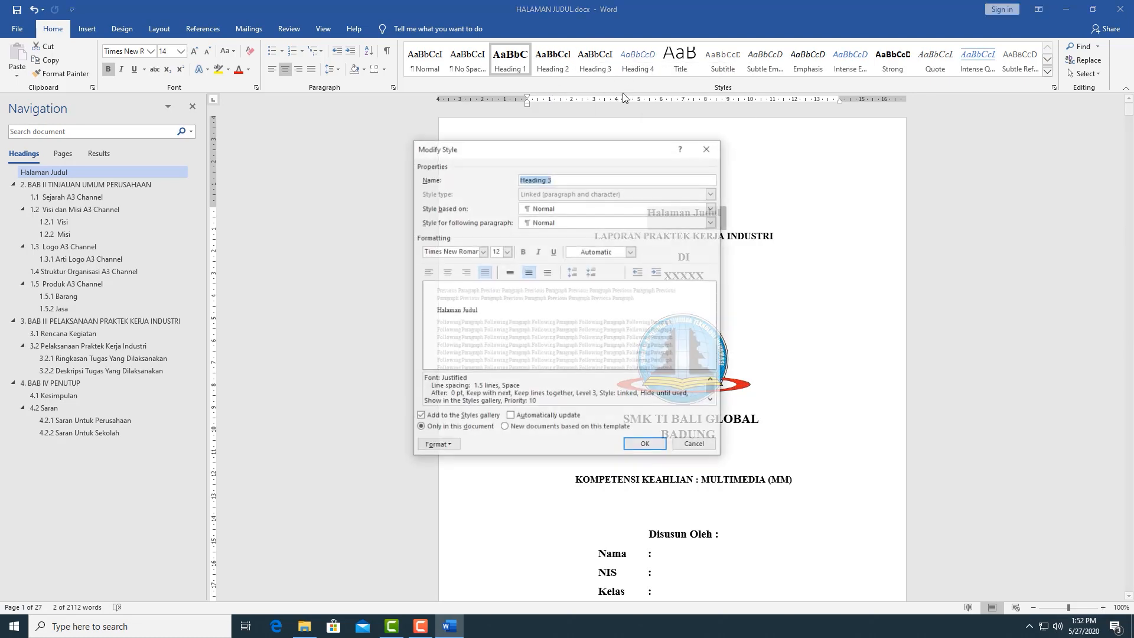
{"action": "left_click", "coordinate": [451, 448]}
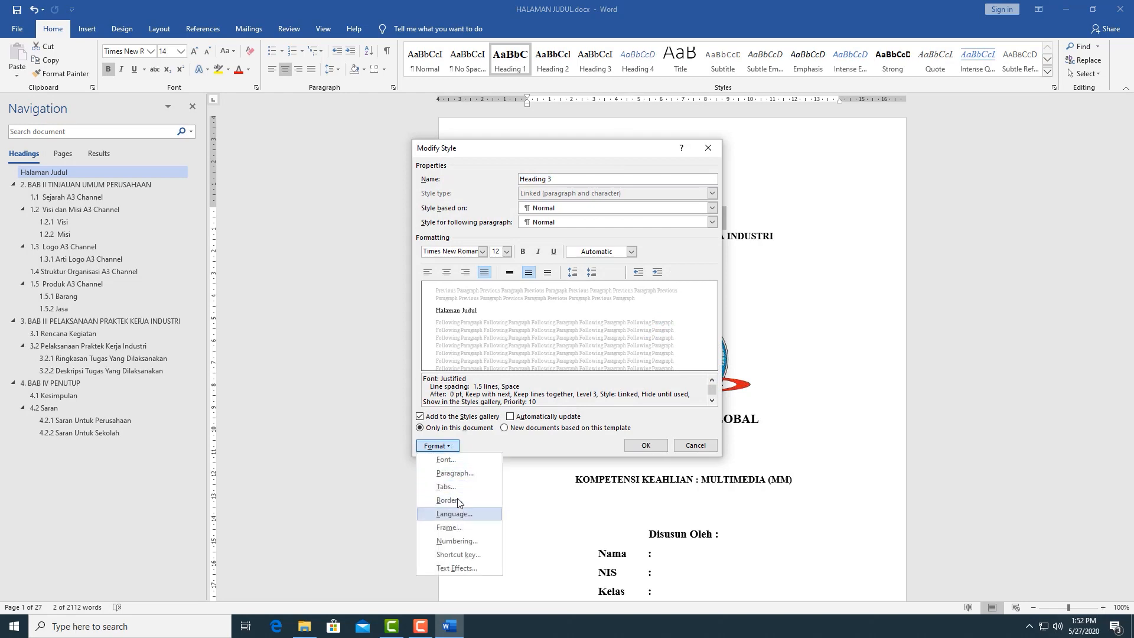
{"action": "left_click", "coordinate": [456, 473]}
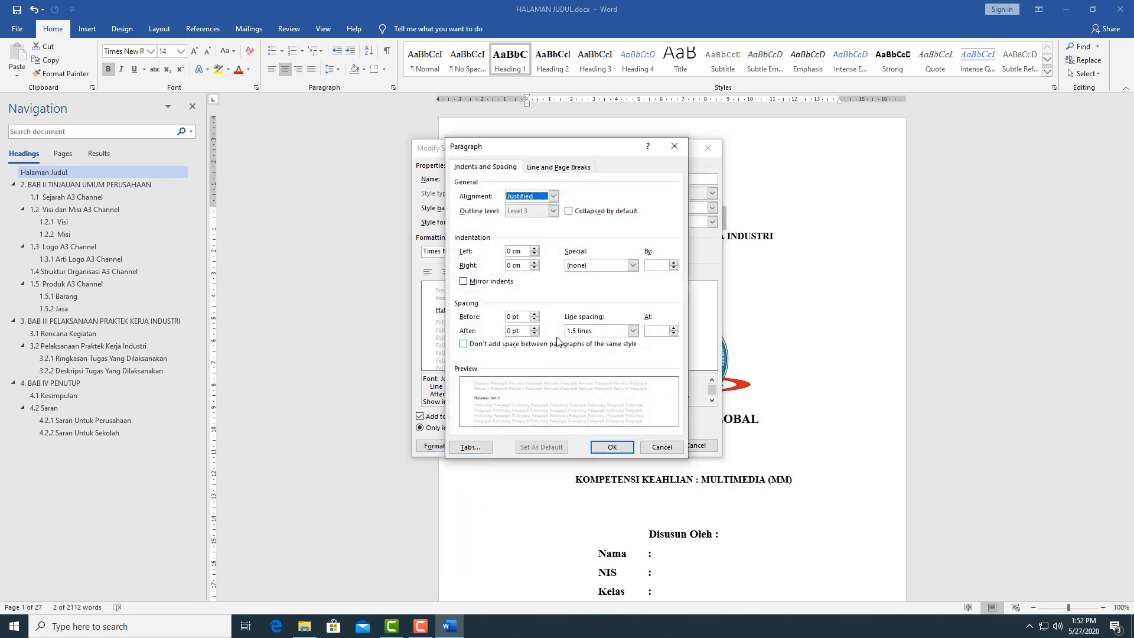
{"action": "left_click", "coordinate": [604, 451]}
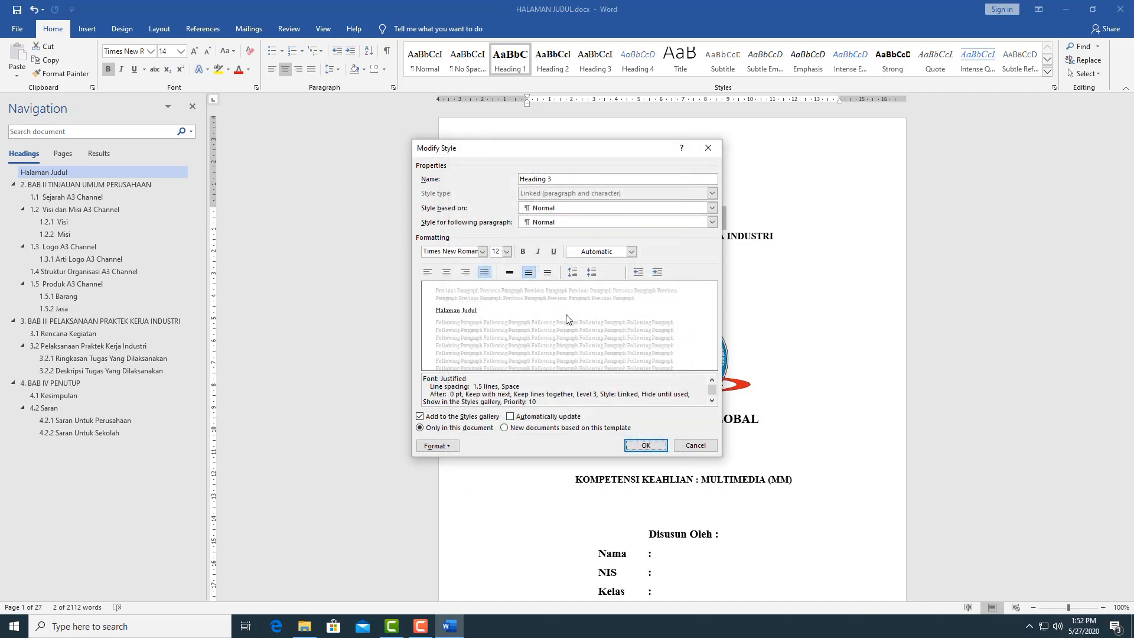
{"action": "left_click", "coordinate": [645, 447]}
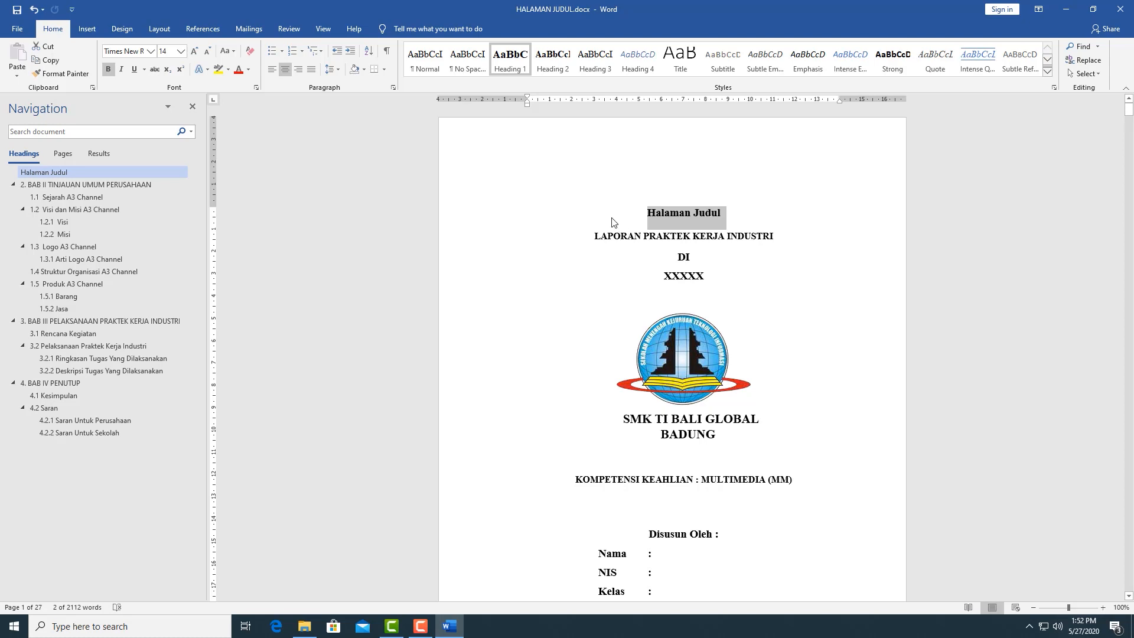
Hide the Halaman Judul heading on the cover page by setting its font color to white.
{"action": "left_click", "coordinate": [692, 237]}
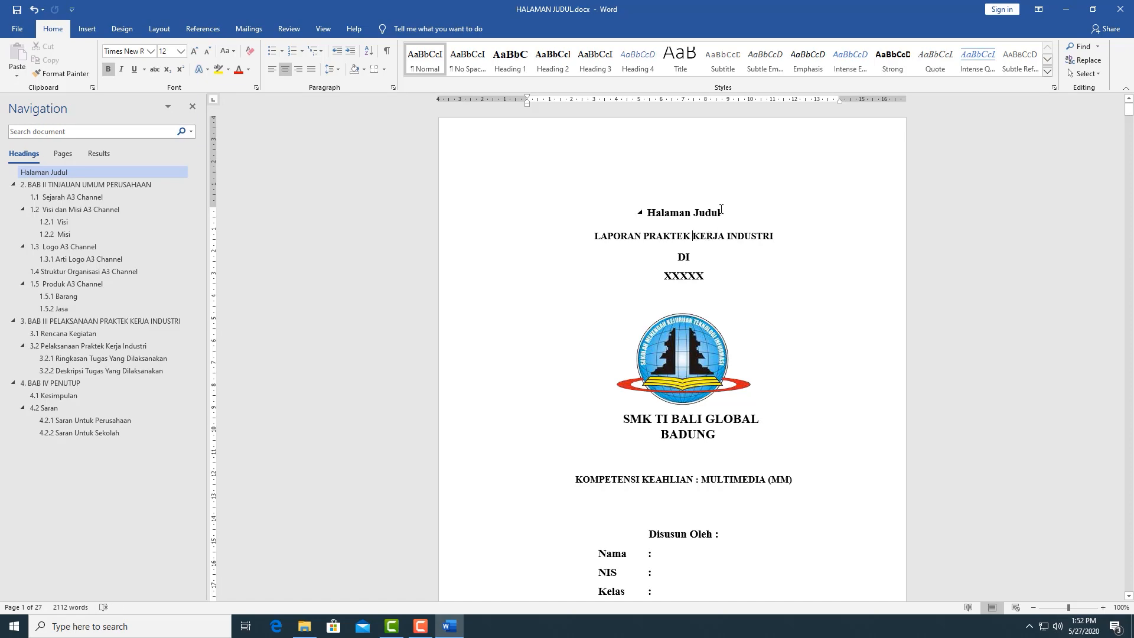
{"action": "left_click_drag", "start_coordinate": [721, 210], "coordinate": [656, 208]}
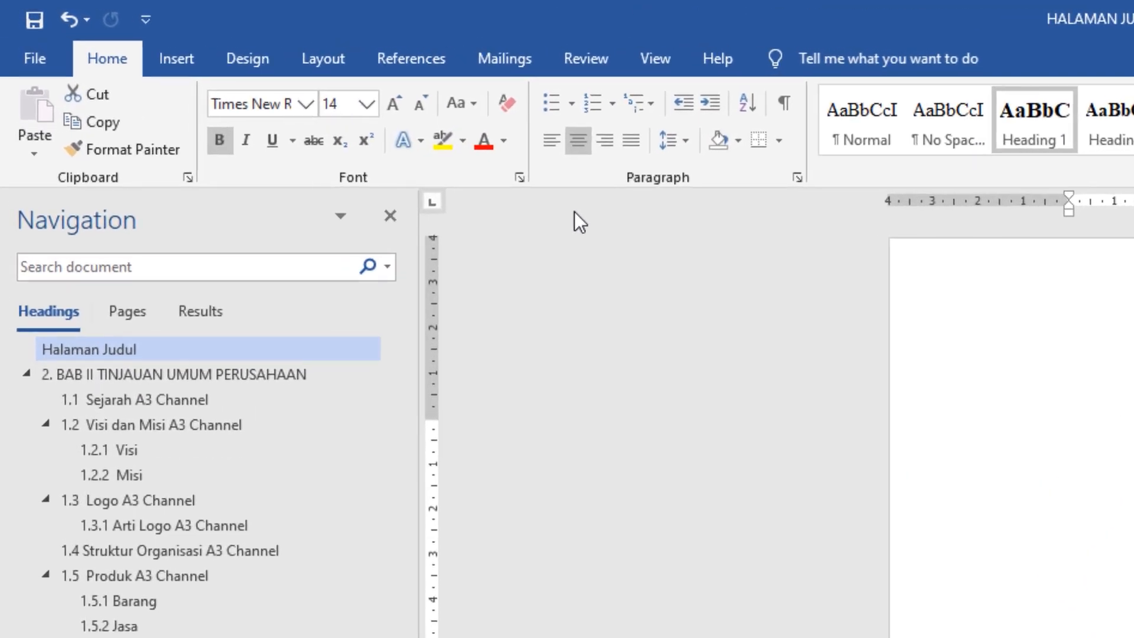
{"action": "left_click", "coordinate": [249, 70]}
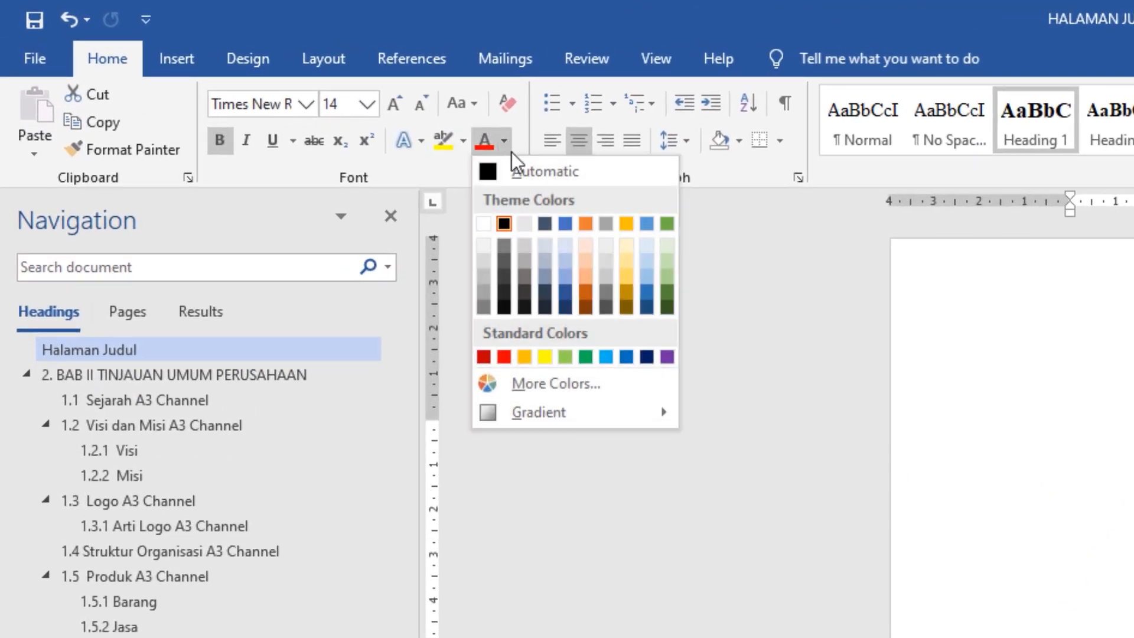
{"action": "left_click", "coordinate": [489, 224]}
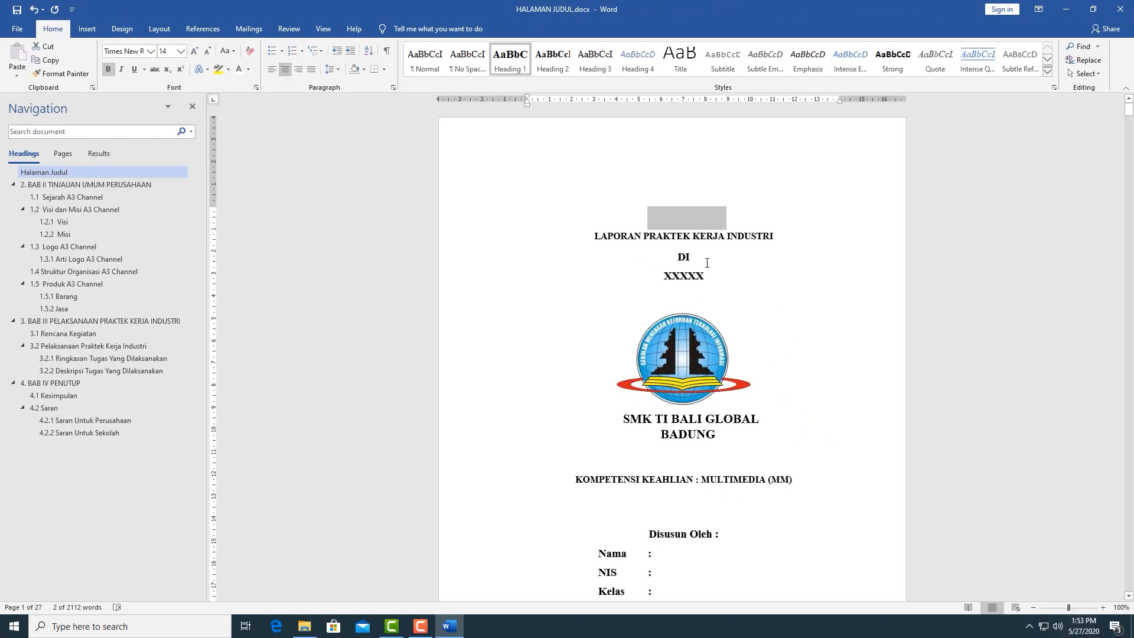
{"action": "left_click", "coordinate": [707, 262]}
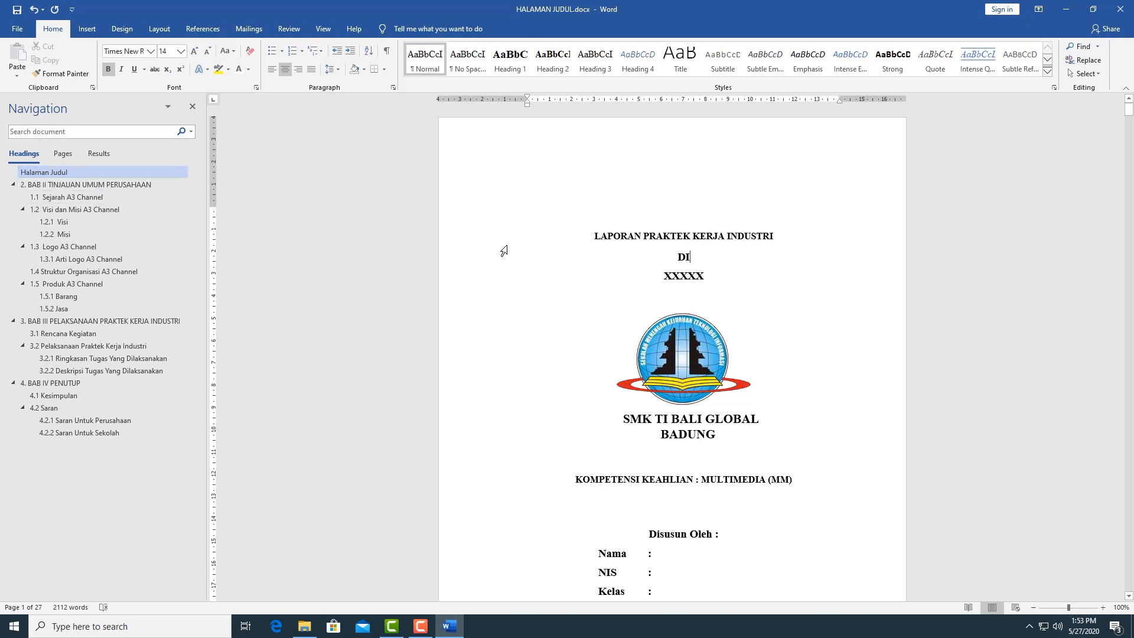
Convert the white Halaman Judul heading above the cover title to UPPERCASE.
{"action": "left_click", "coordinate": [697, 209]}
{"action": "left_click_drag", "start_coordinate": [696, 221], "coordinate": [632, 218]}
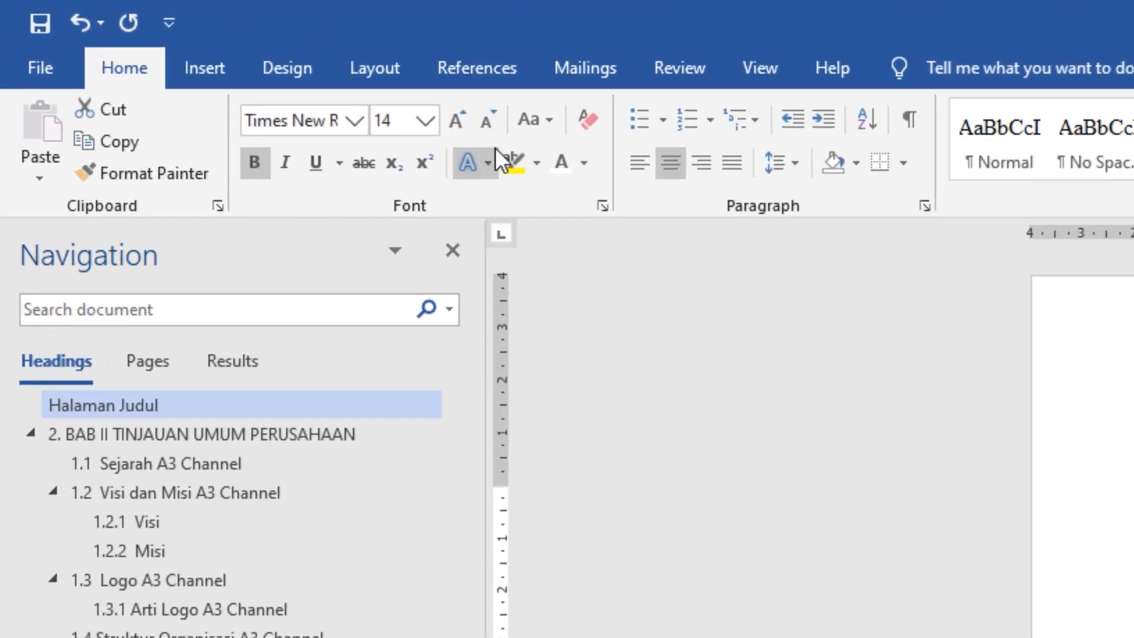
{"action": "left_click", "coordinate": [537, 122]}
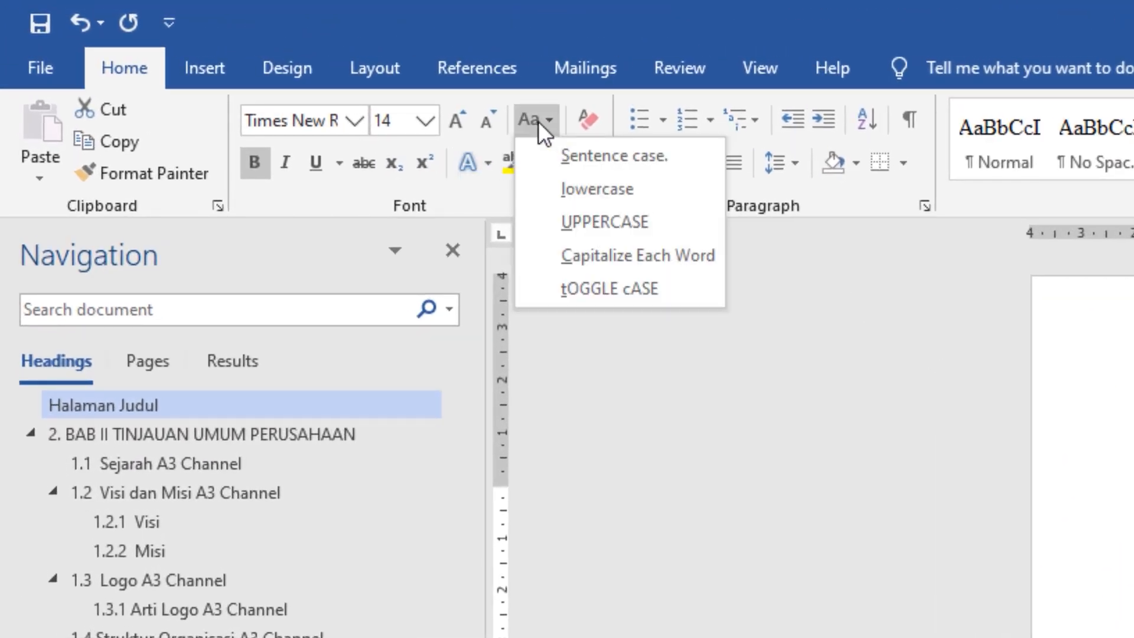
{"action": "left_click", "coordinate": [608, 220]}
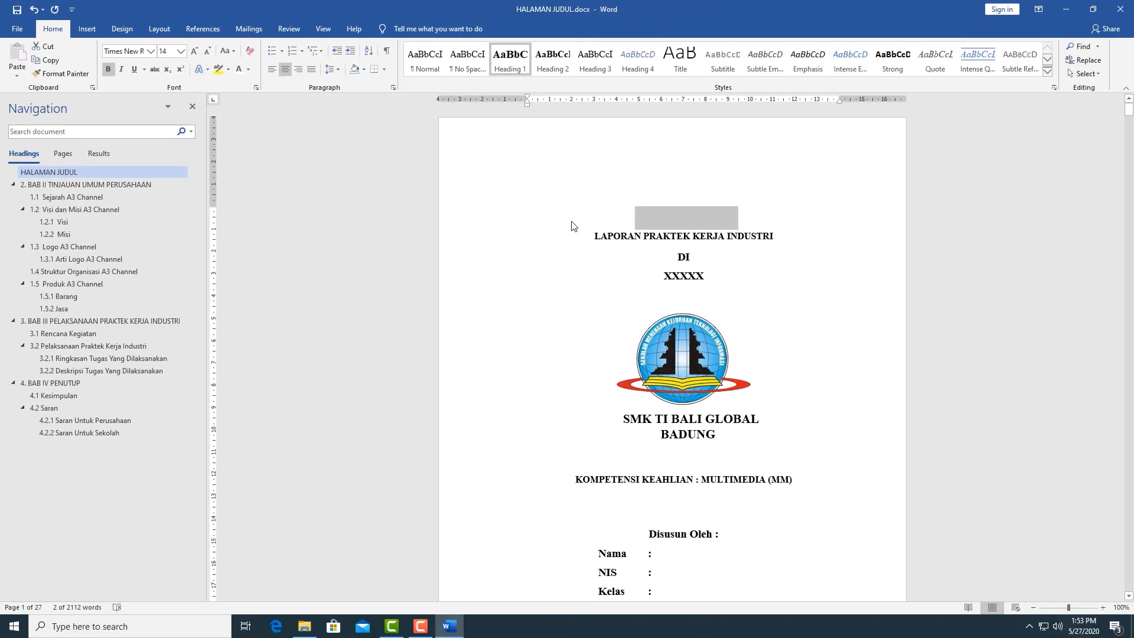
{"action": "left_click", "coordinate": [697, 257]}
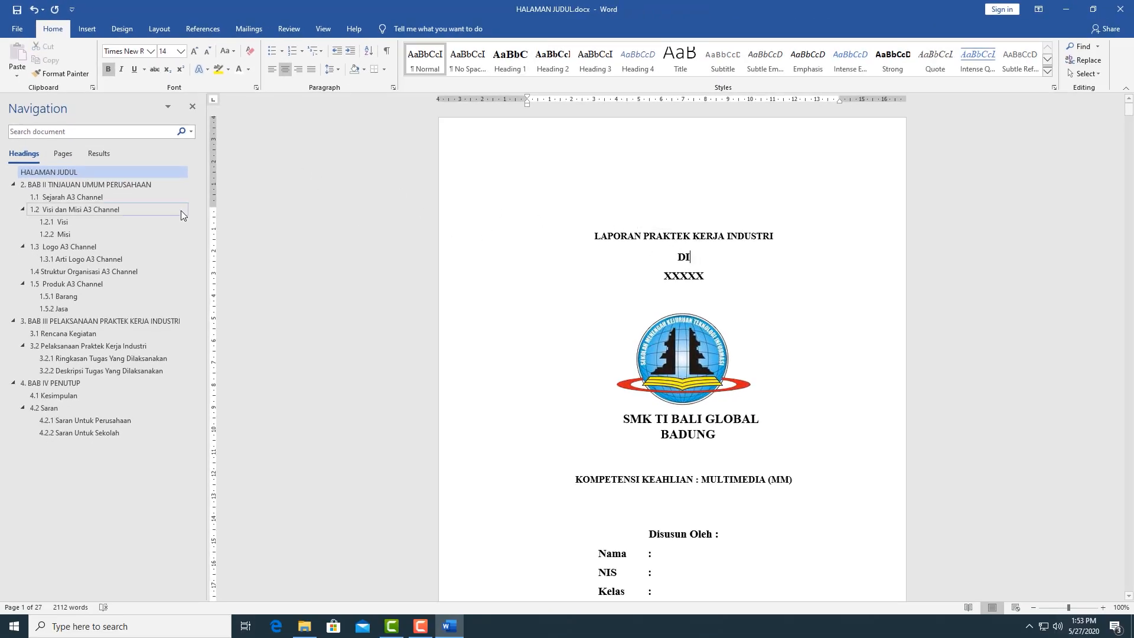
{"action": "scroll", "coordinate": [569, 291], "scroll_direction": "down", "scroll_amount": 5}
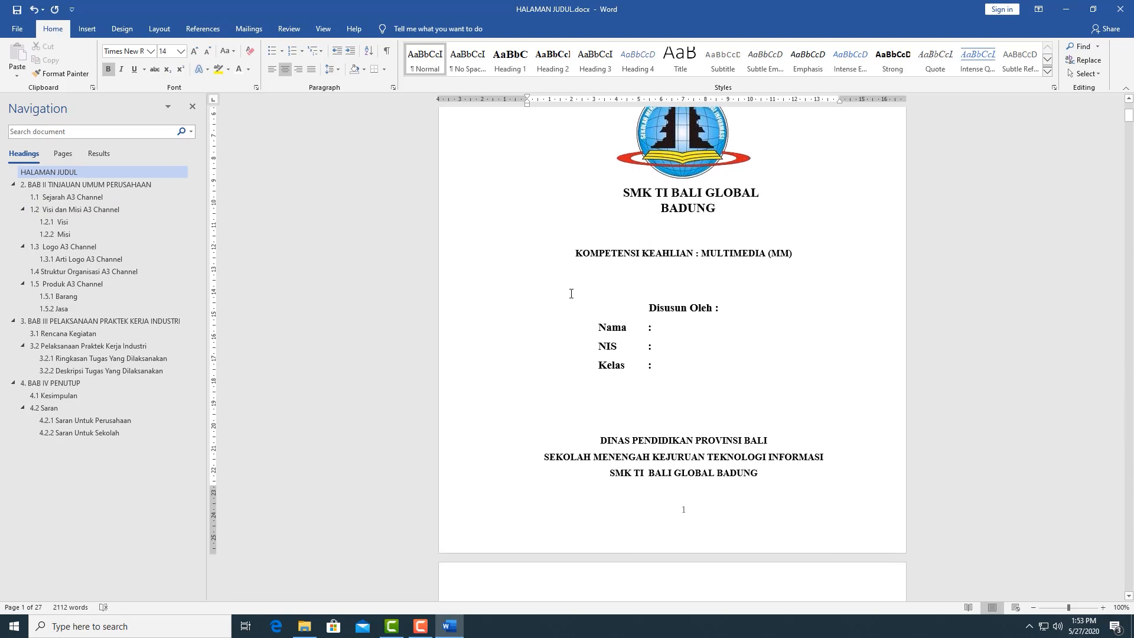
{"action": "scroll", "coordinate": [570, 296], "scroll_direction": "down", "scroll_amount": 6}
{"action": "scroll", "coordinate": [542, 273], "scroll_direction": "up", "scroll_amount": 1}
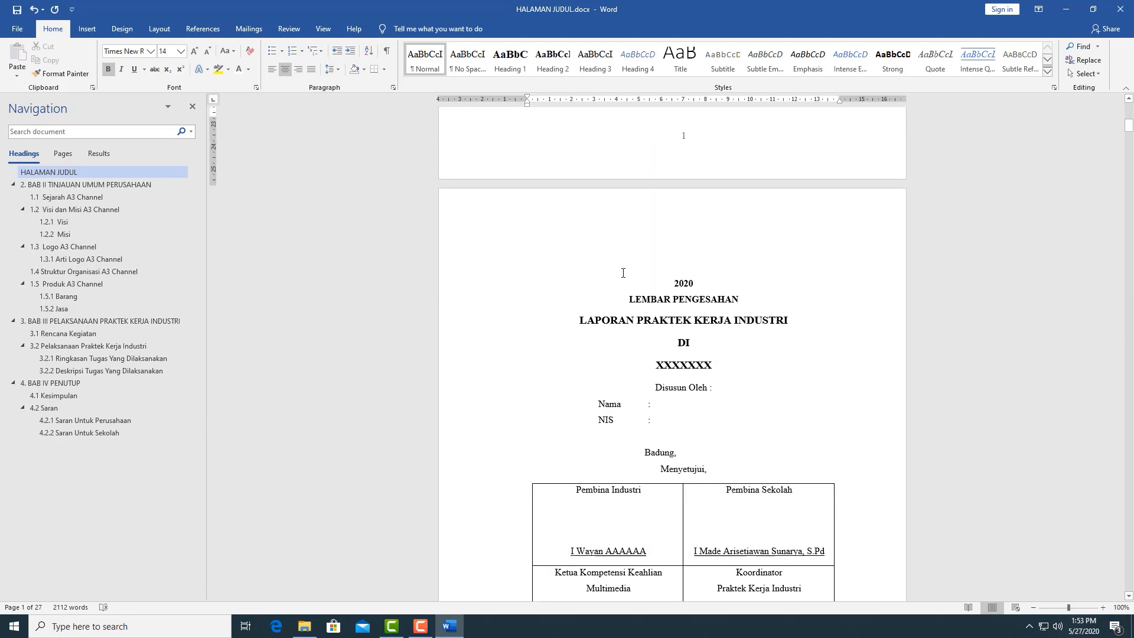
{"action": "scroll", "coordinate": [691, 290], "scroll_direction": "up", "scroll_amount": 10}
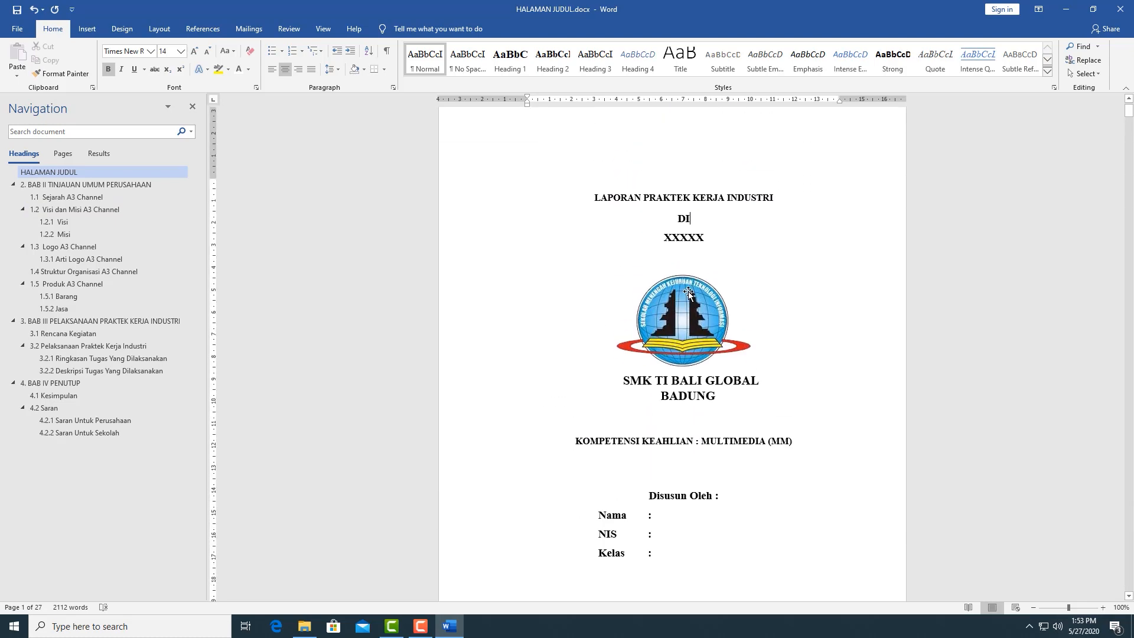
{"action": "left_click", "coordinate": [695, 194]}
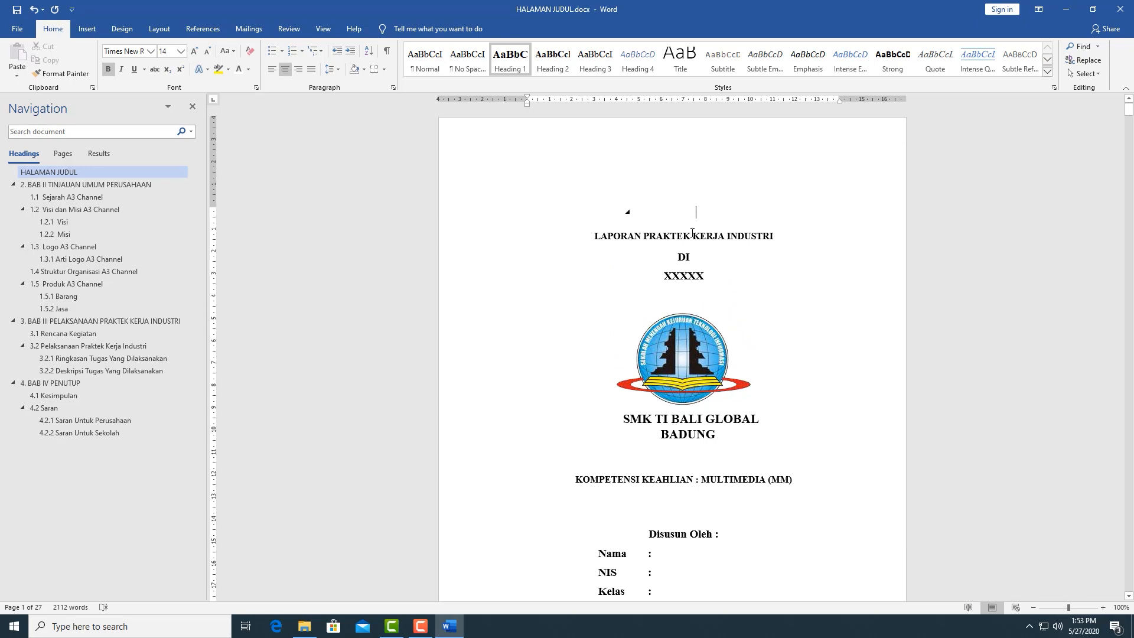
Delete one blank line above the DINAS PENDIDIKAN PROVINSI BALI block so the year 2020 fits on the cover page.
{"action": "left_click", "coordinate": [683, 295]}
{"action": "scroll", "coordinate": [681, 298], "scroll_direction": "down", "scroll_amount": 8}
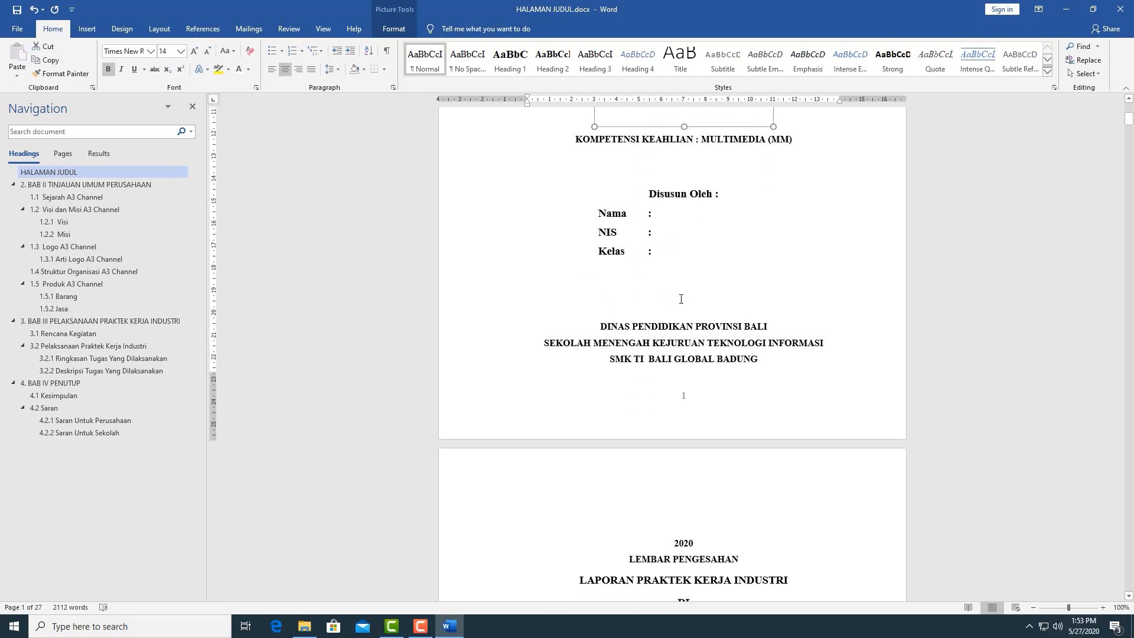
{"action": "left_click", "coordinate": [681, 298]}
{"action": "key", "text": "BackSpace"}
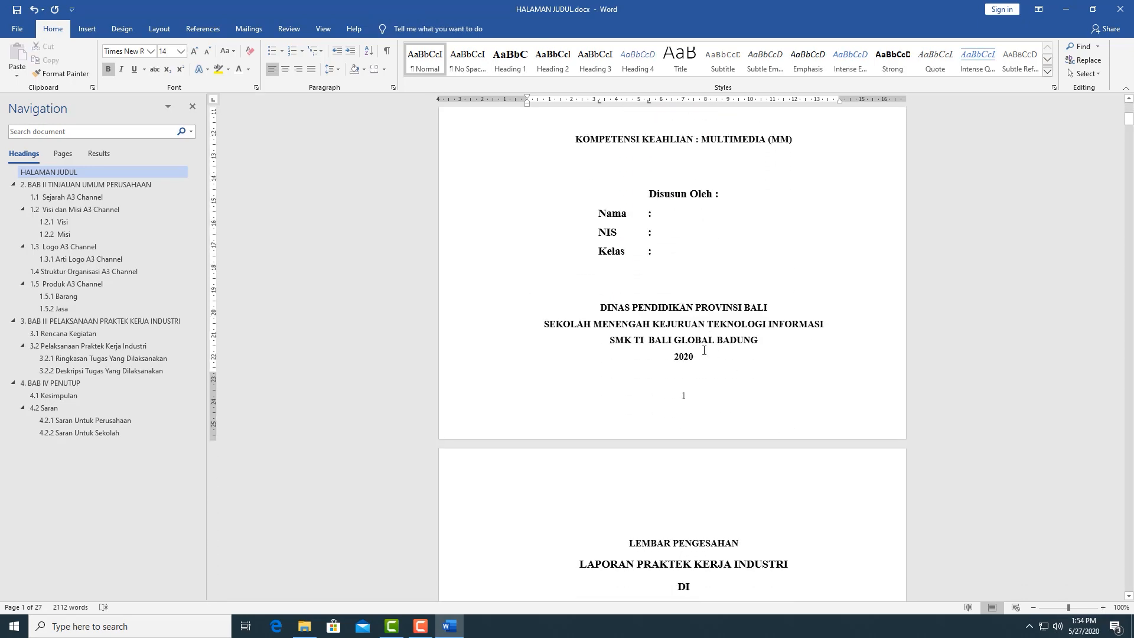
Apply the Heading 1 style to the LEMBAR PENGESAHAN title on the second page.
{"action": "scroll", "coordinate": [690, 379], "scroll_direction": "up", "scroll_amount": 2}
{"action": "scroll", "coordinate": [685, 354], "scroll_direction": "down", "scroll_amount": 8}
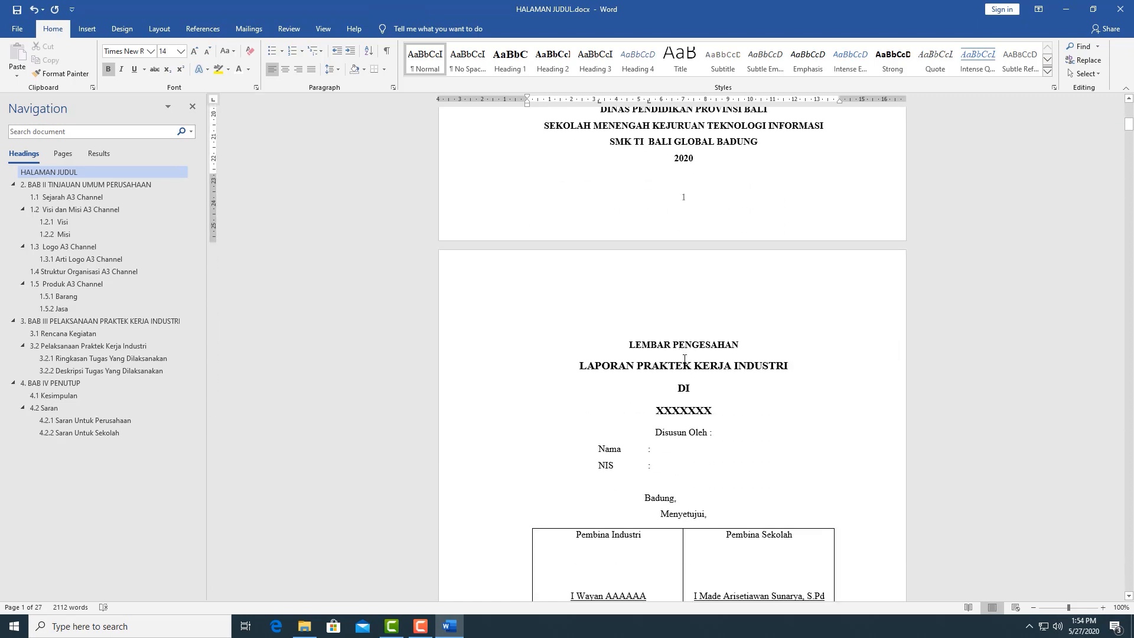
{"action": "left_click_drag", "start_coordinate": [628, 344], "coordinate": [739, 345]}
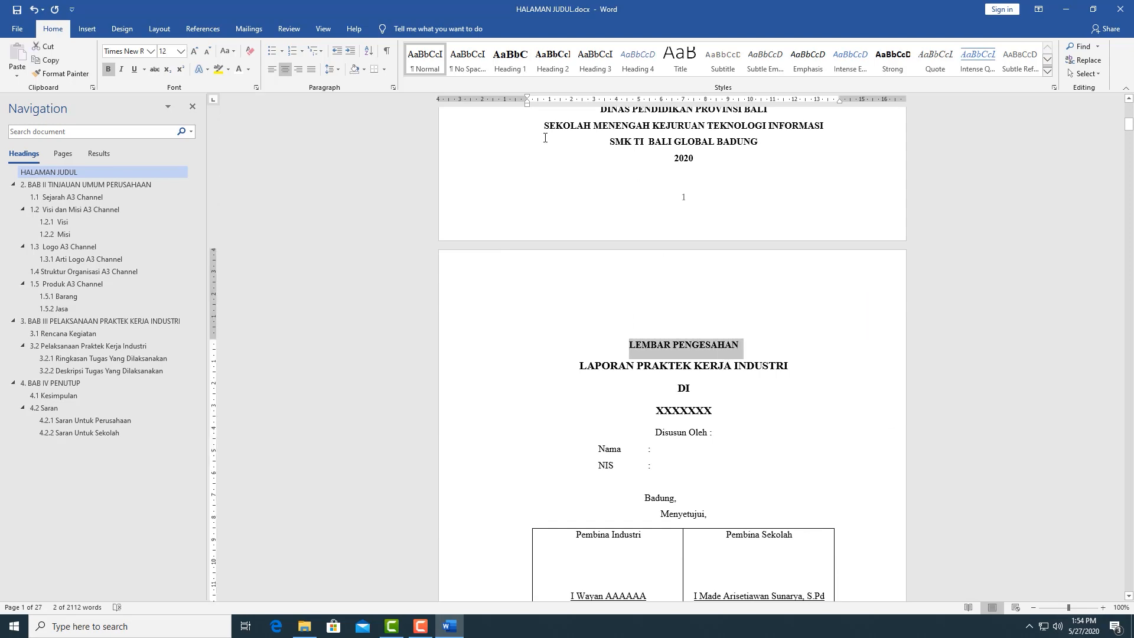
{"action": "left_click", "coordinate": [512, 65]}
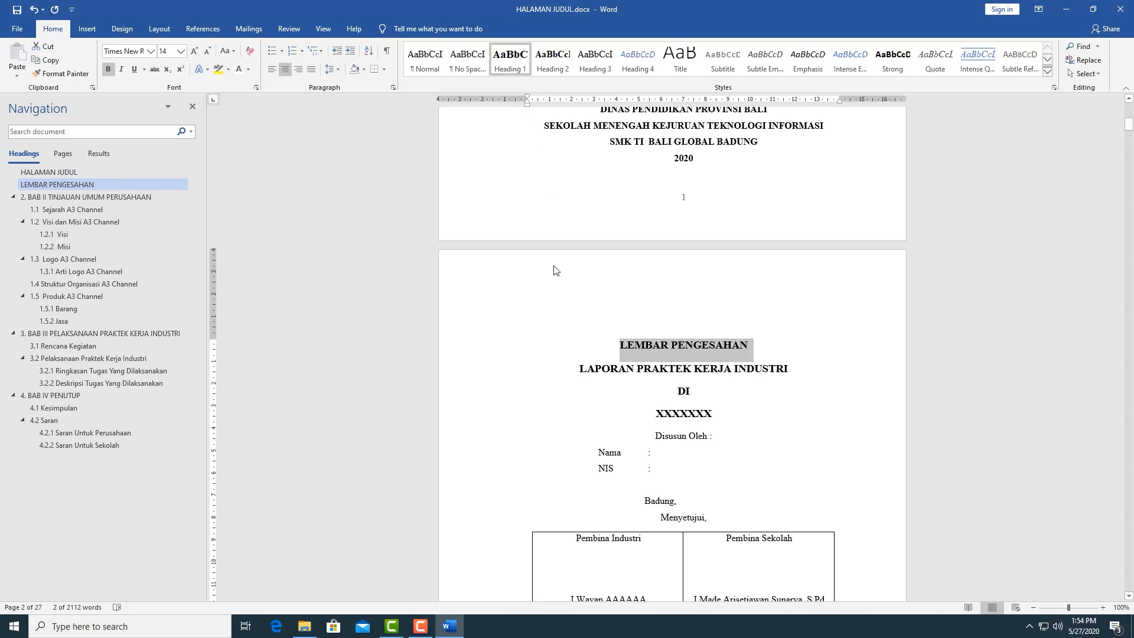
Apply the Heading 1 style to the KATA PENGANTAR title on the third page.
{"action": "scroll", "coordinate": [624, 294], "scroll_direction": "down", "scroll_amount": 2}
{"action": "scroll", "coordinate": [624, 293], "scroll_direction": "down", "scroll_amount": 10}
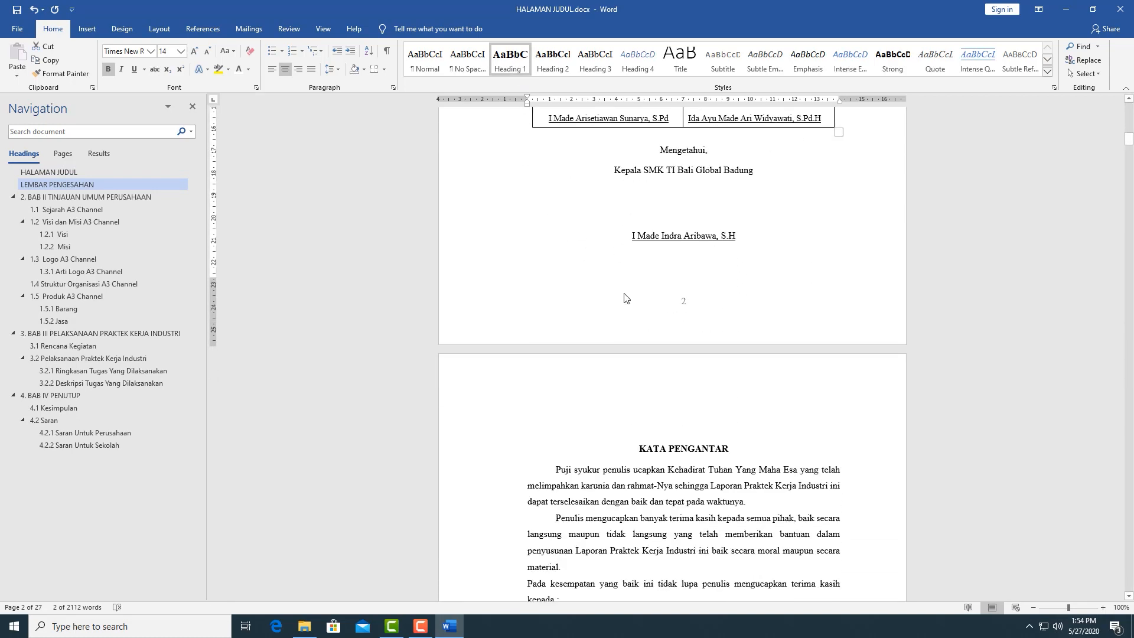
{"action": "left_click_drag", "start_coordinate": [729, 167], "coordinate": [639, 167]}
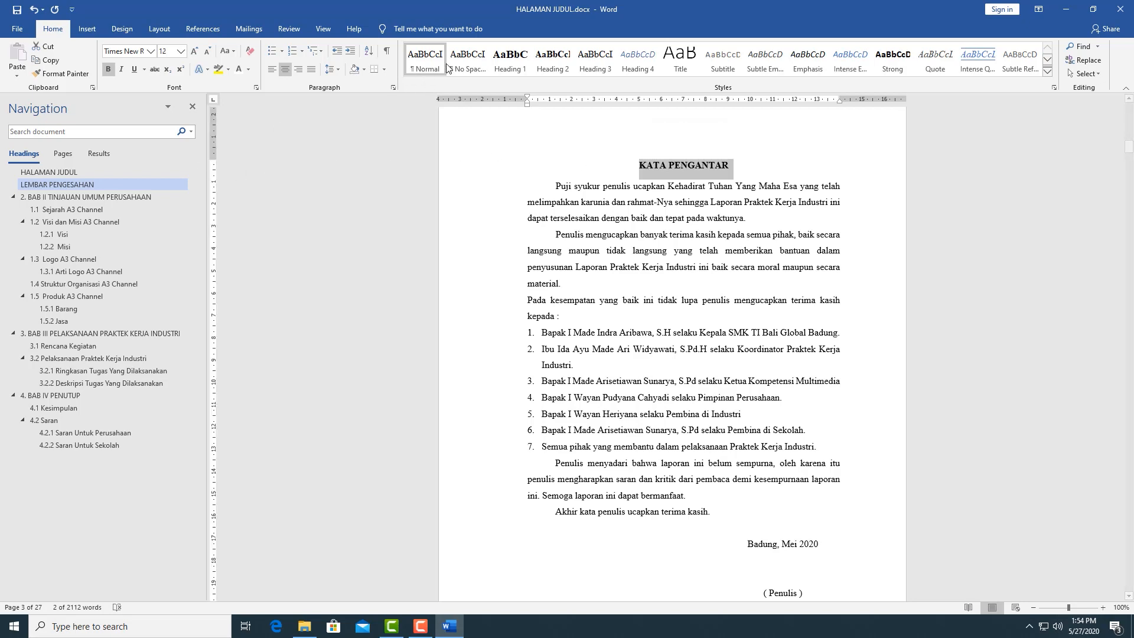
{"action": "left_click", "coordinate": [510, 59]}
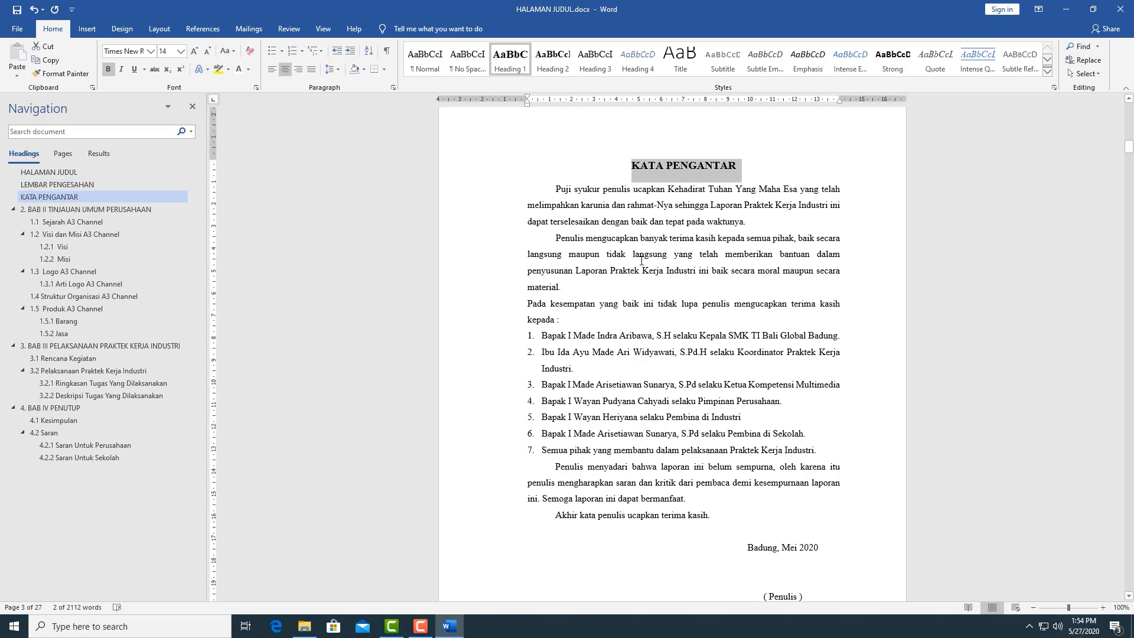
Apply the Heading 1 style to the MOTTO title above the quotation.
{"action": "scroll", "coordinate": [634, 256], "scroll_direction": "down", "scroll_amount": 9}
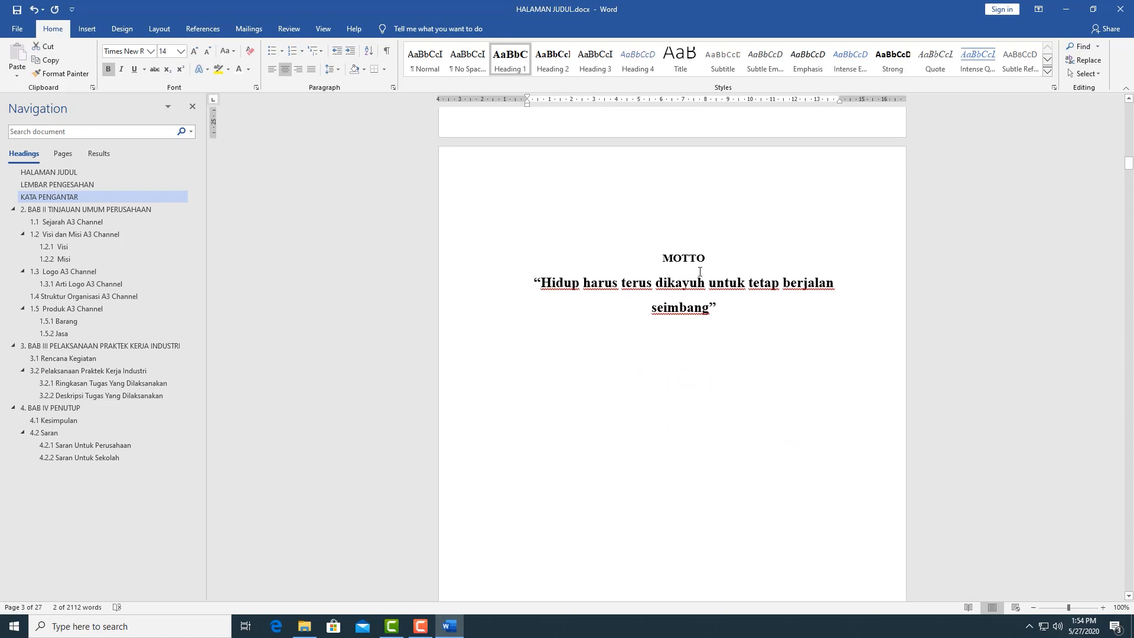
{"action": "left_click_drag", "start_coordinate": [712, 258], "coordinate": [657, 255]}
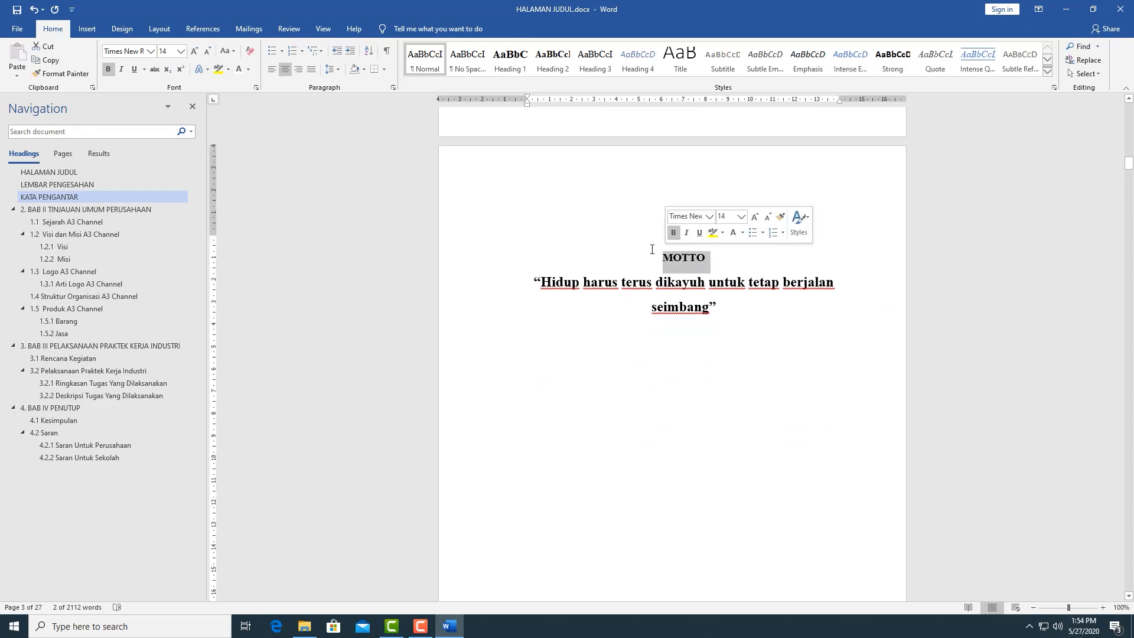
{"action": "left_click", "coordinate": [510, 59]}
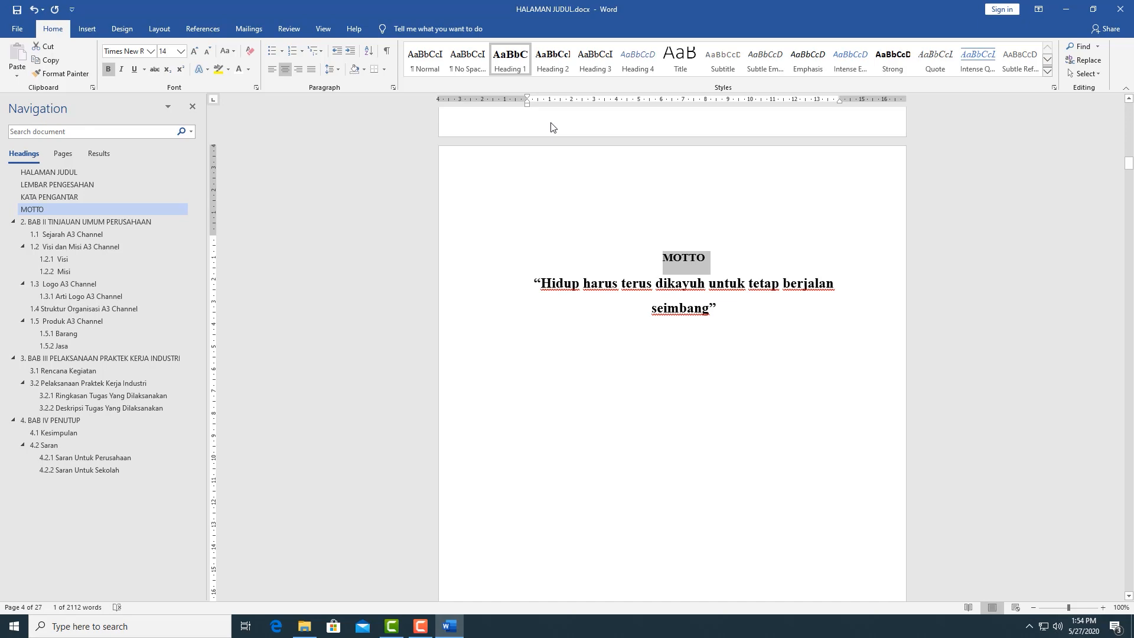
{"action": "right_click", "coordinate": [513, 60]}
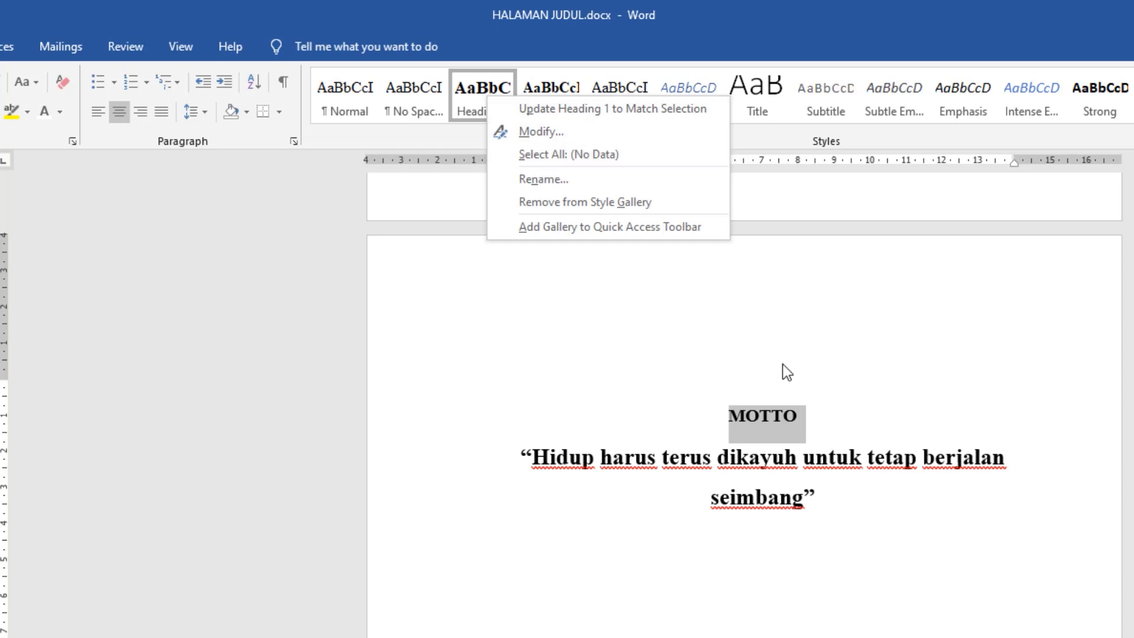
{"action": "left_click", "coordinate": [779, 443]}
{"action": "left_click", "coordinate": [762, 459]}
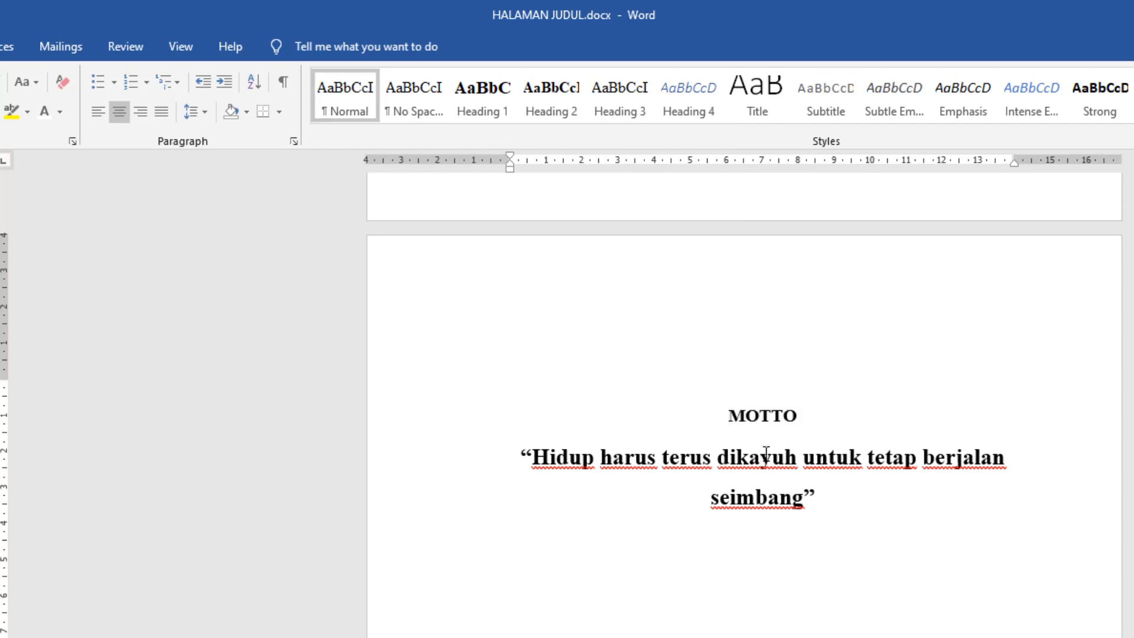
Apply the Heading 1 style to the DAFTAR ISI, DAFTAR GAMBAR and DAFTAR TABEL titles.
{"action": "scroll", "coordinate": [765, 453], "scroll_direction": "down", "scroll_amount": 3}
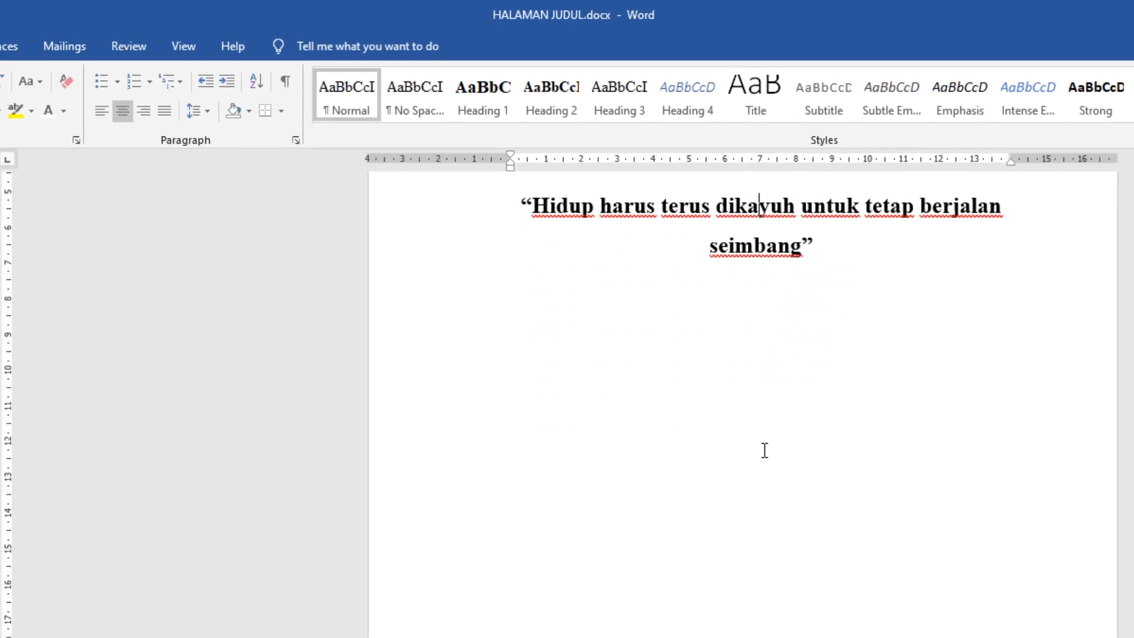
{"action": "scroll", "coordinate": [766, 454], "scroll_direction": "down", "scroll_amount": 10}
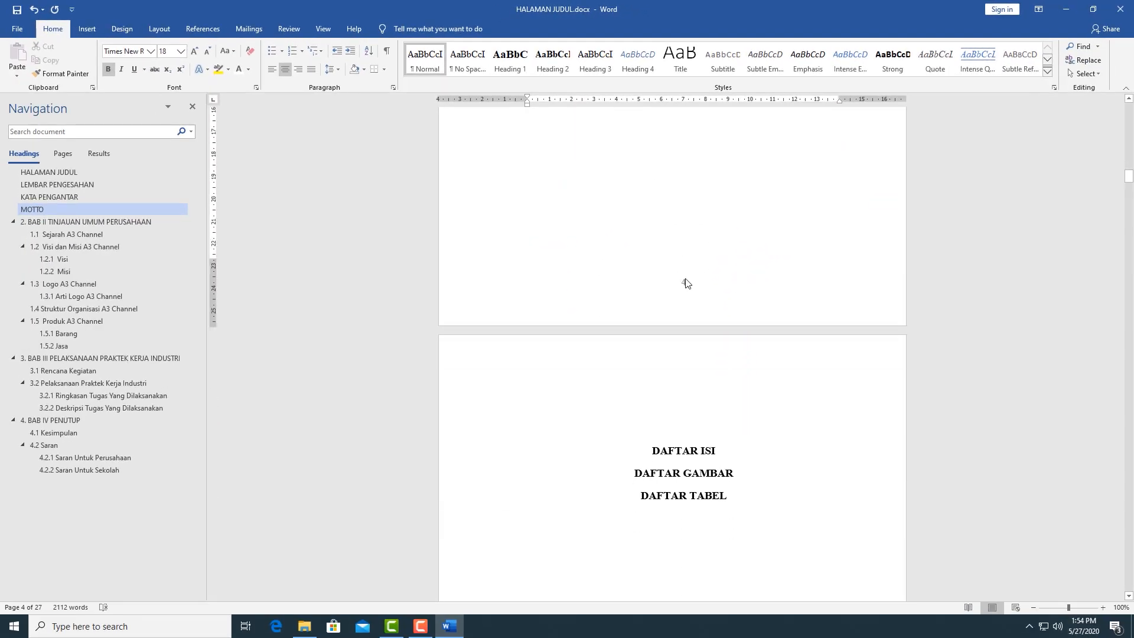
{"action": "scroll", "coordinate": [686, 283], "scroll_direction": "down", "scroll_amount": 2}
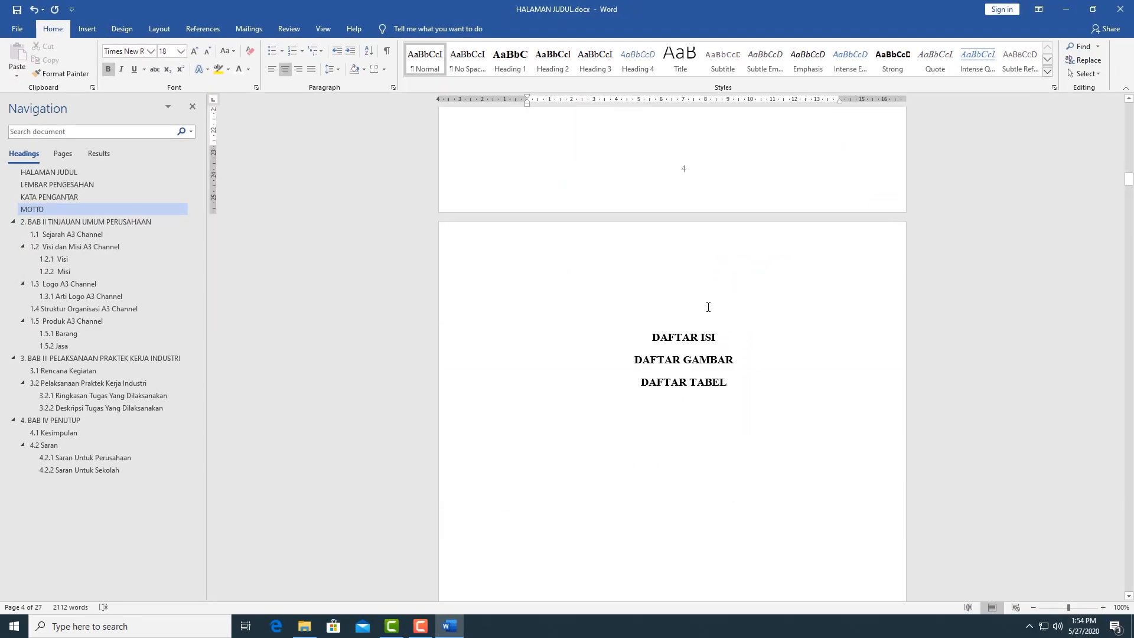
{"action": "left_click_drag", "start_coordinate": [720, 337], "coordinate": [652, 337]}
{"action": "left_click", "coordinate": [510, 59]}
{"action": "scroll", "coordinate": [648, 243], "scroll_direction": "down", "scroll_amount": 2}
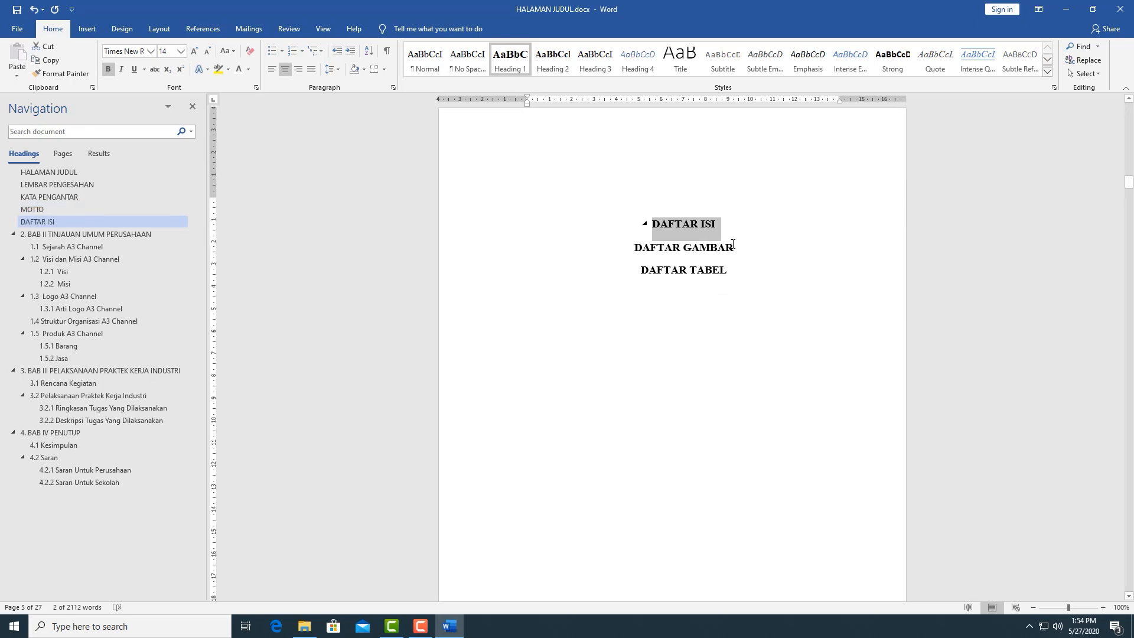
{"action": "left_click_drag", "start_coordinate": [736, 251], "coordinate": [634, 248]}
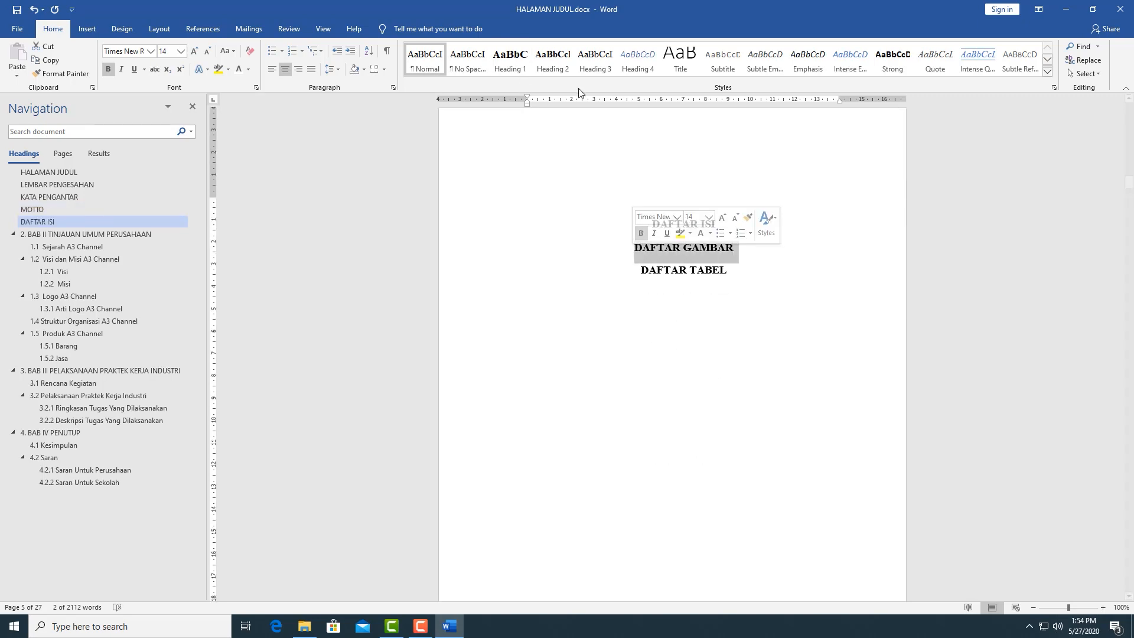
{"action": "left_click", "coordinate": [511, 58]}
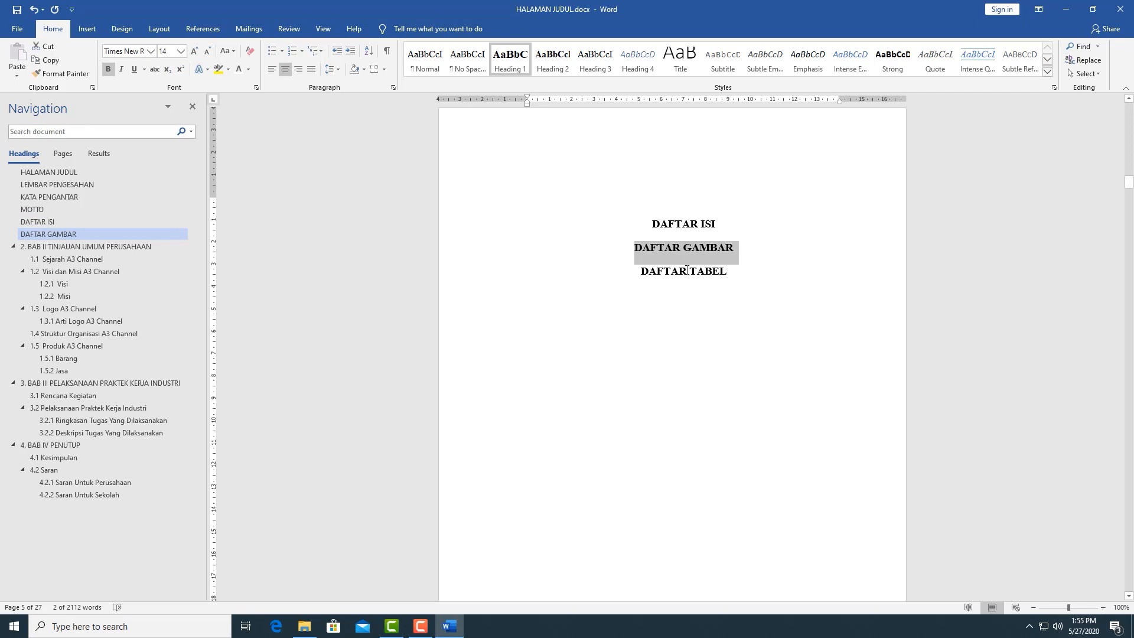
{"action": "left_click_drag", "start_coordinate": [733, 271], "coordinate": [640, 271]}
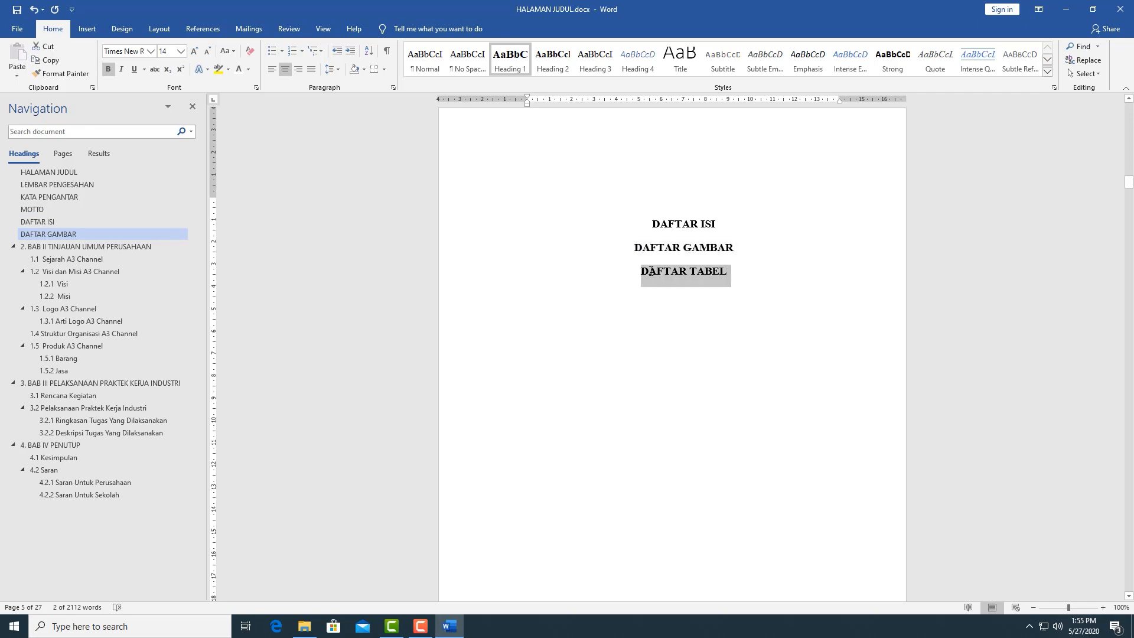
{"action": "left_click", "coordinate": [505, 59]}
Apply the Heading 1 style to the two-line BAB I PENDAHULUAN chapter title.
{"action": "scroll", "coordinate": [614, 258], "scroll_direction": "down", "scroll_amount": 10}
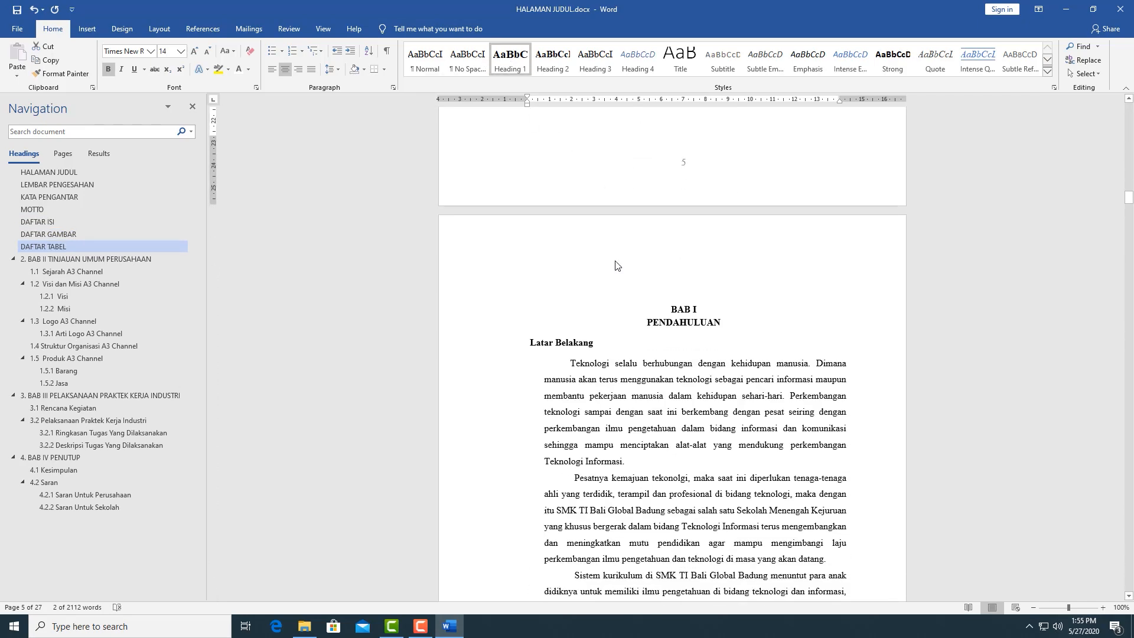
{"action": "scroll", "coordinate": [616, 263], "scroll_direction": "down", "scroll_amount": 3}
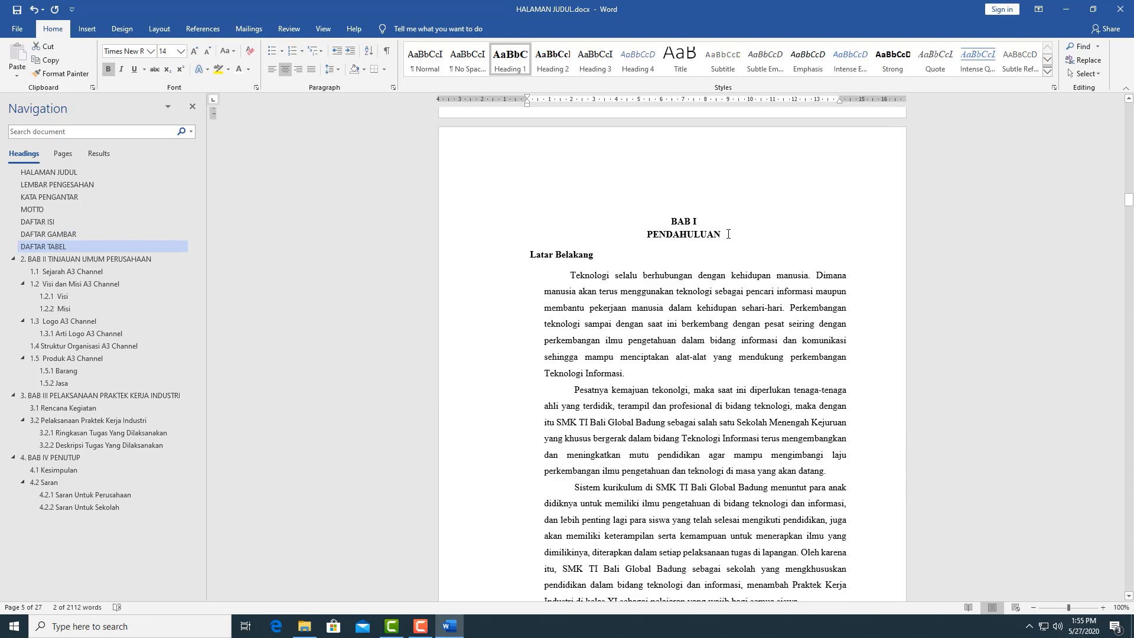
{"action": "left_click_drag", "start_coordinate": [728, 234], "coordinate": [670, 221]}
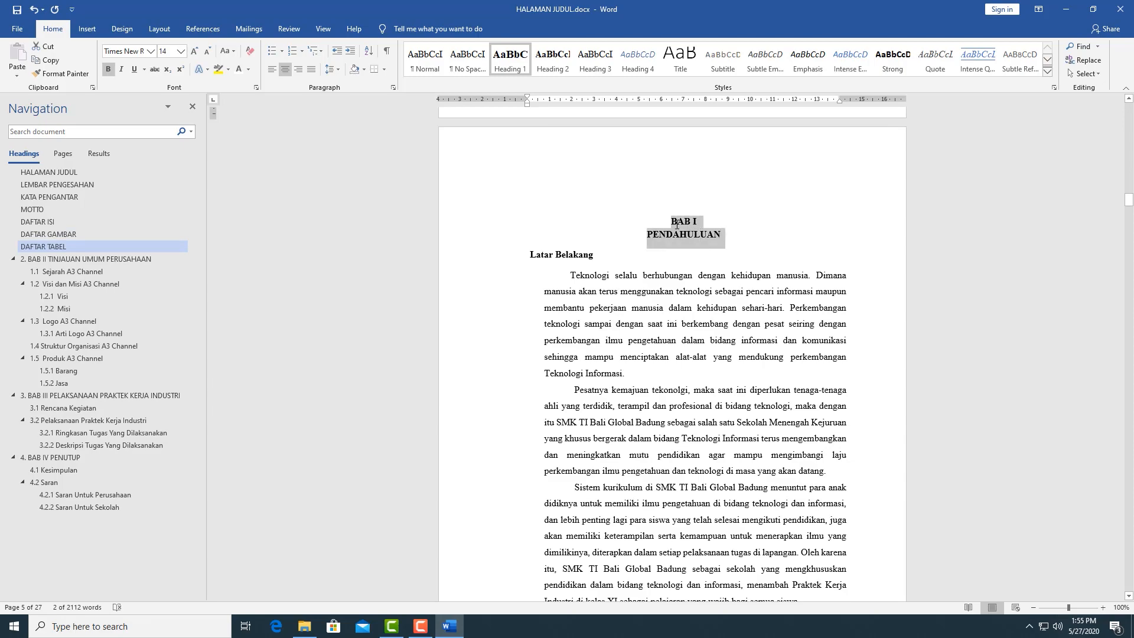
{"action": "left_click", "coordinate": [523, 73]}
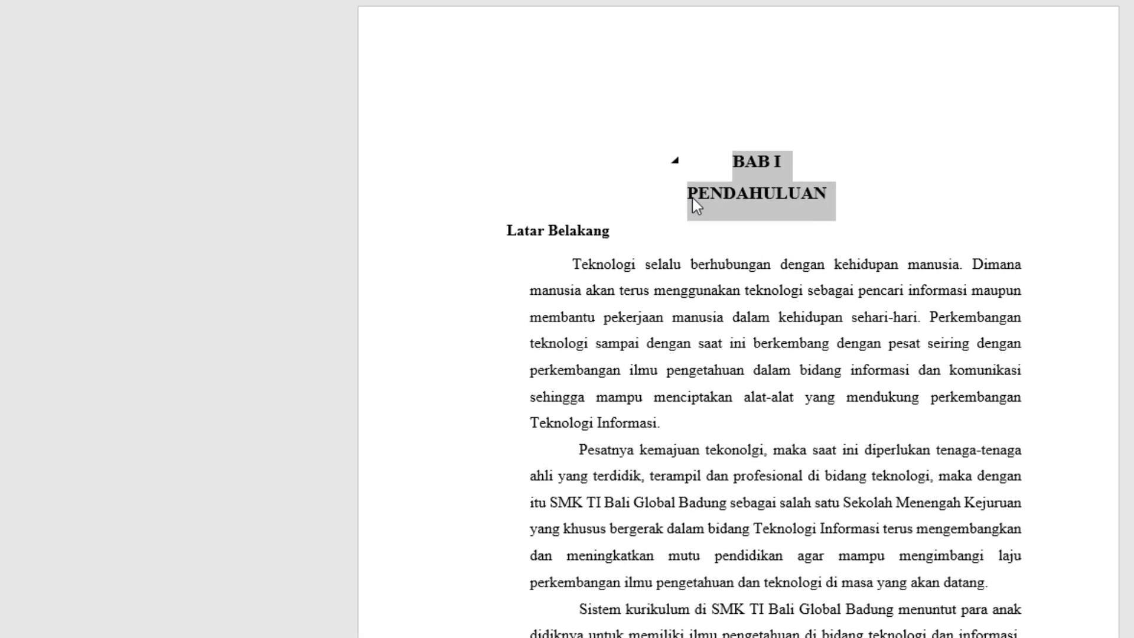
Join BAB I and PENDAHULUAN into one heading, placing PENDAHULUAN on a second line with a line break instead of a paragraph break.
{"action": "left_click", "coordinate": [690, 197]}
{"action": "key", "text": "BackSpace"}
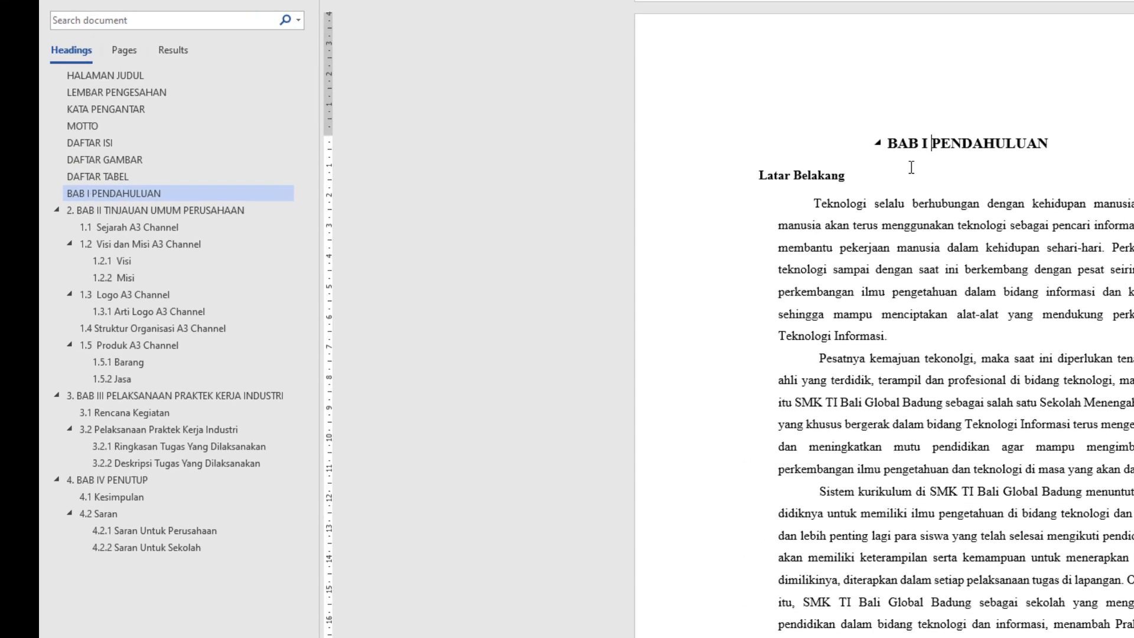
{"action": "key", "text": "Return"}
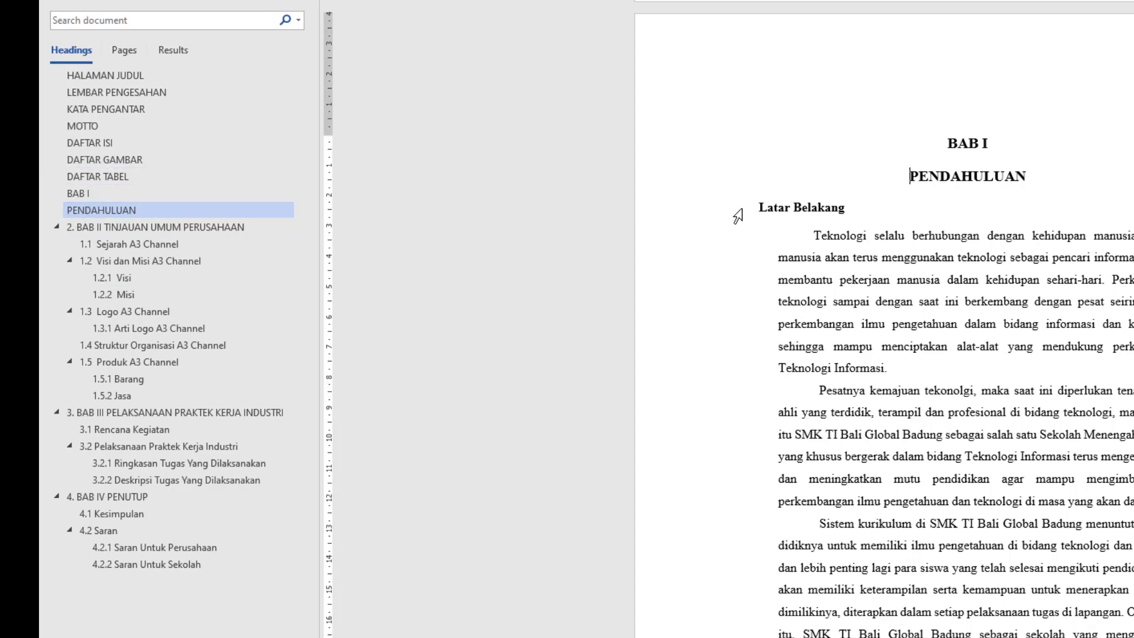
{"action": "key", "text": "ctrl+l"}
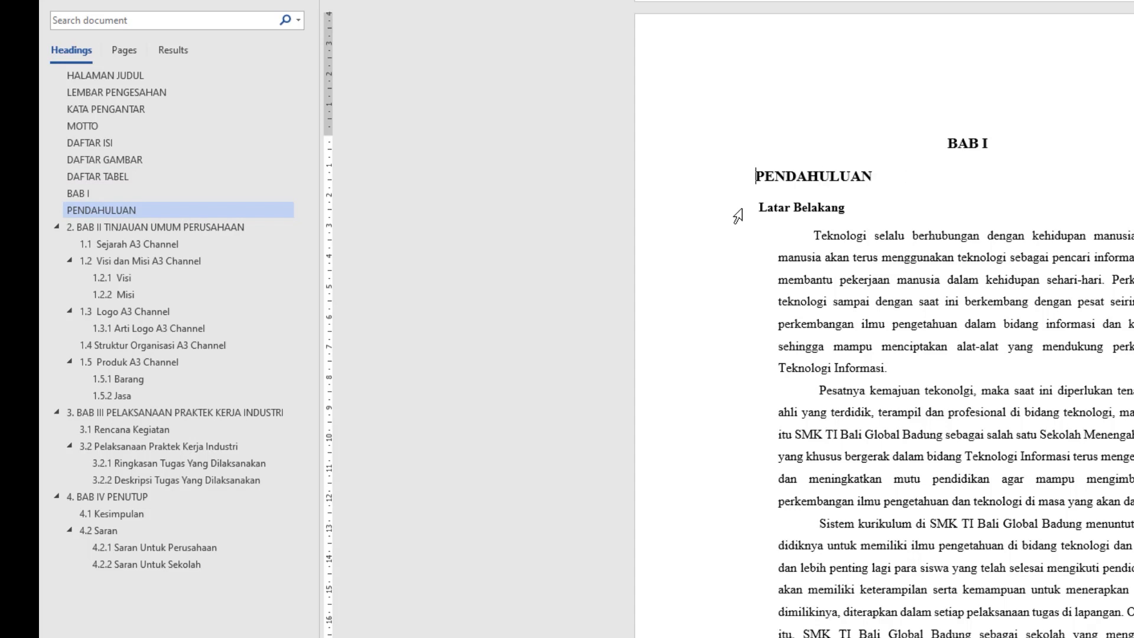
{"action": "key", "text": "BackSpace"}
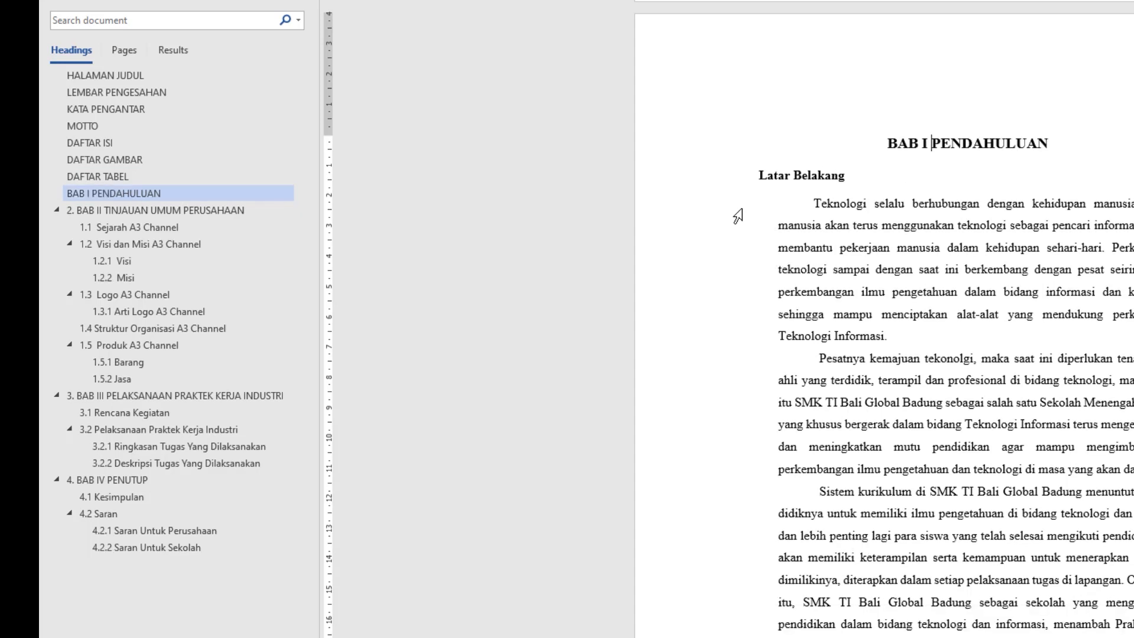
{"action": "key", "text": "Return"}
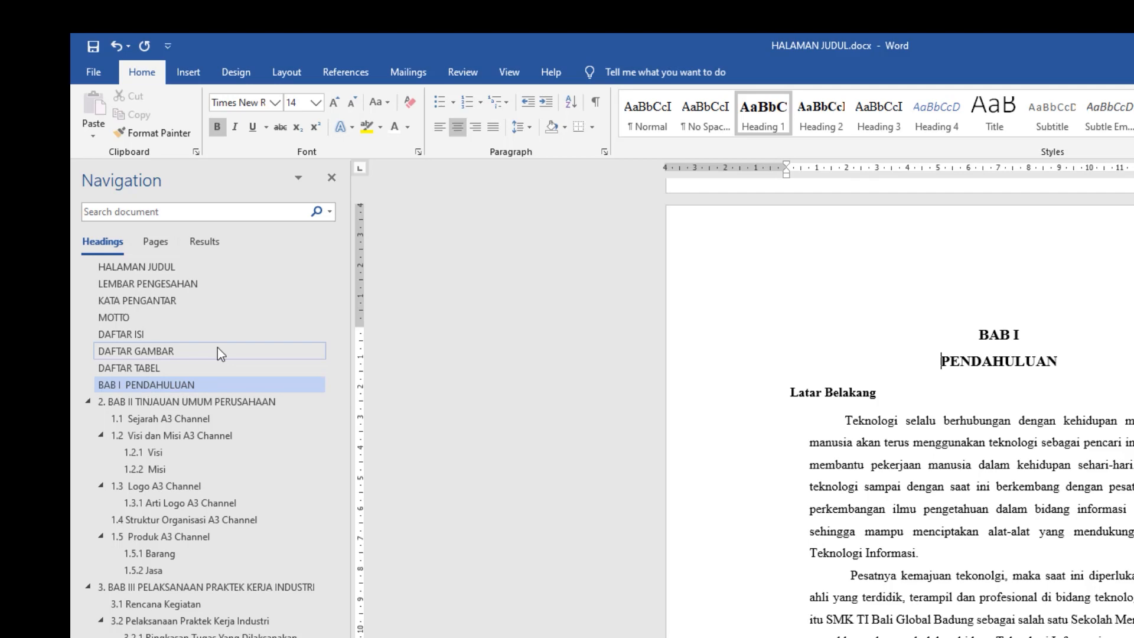
Hide the Navigation Pane and show it again.
{"action": "left_click", "coordinate": [510, 79]}
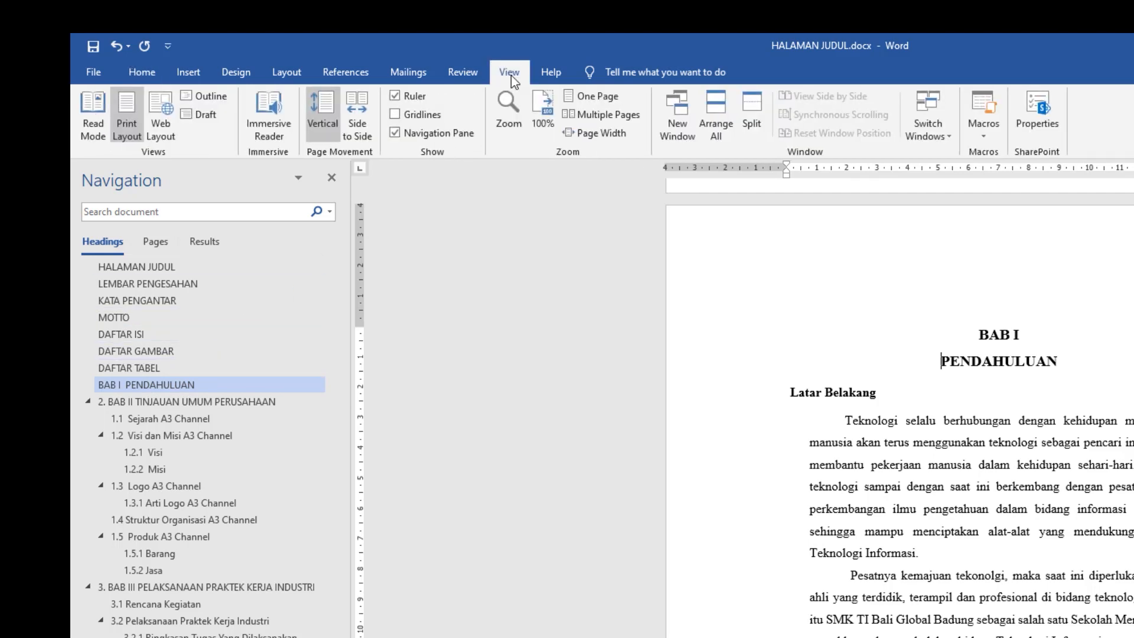
{"action": "left_click", "coordinate": [422, 136]}
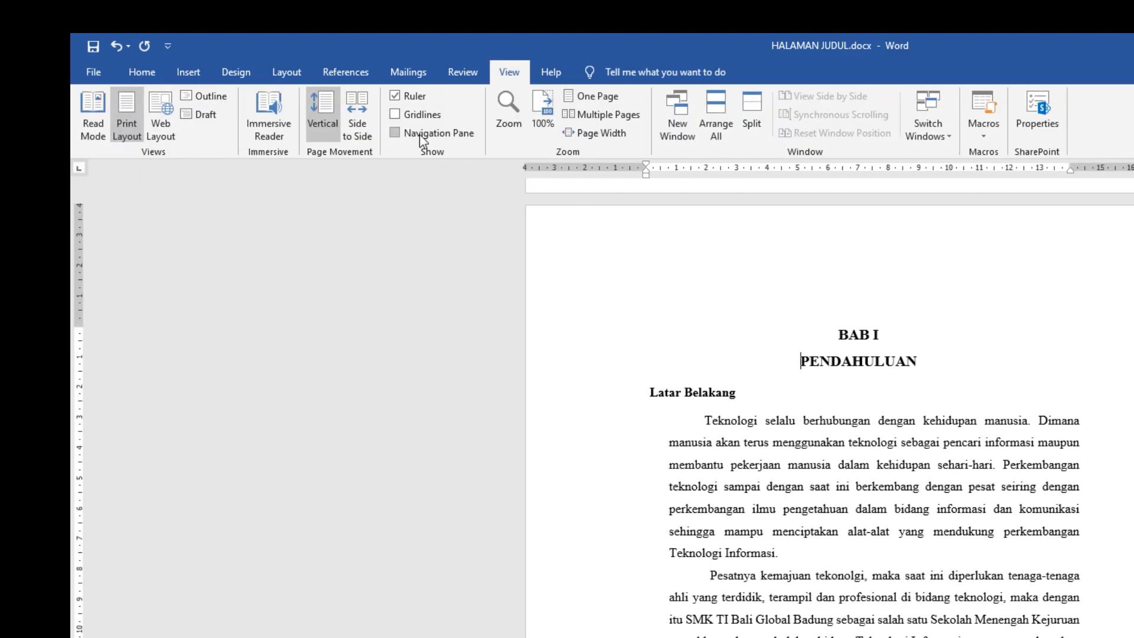
{"action": "left_click", "coordinate": [421, 136]}
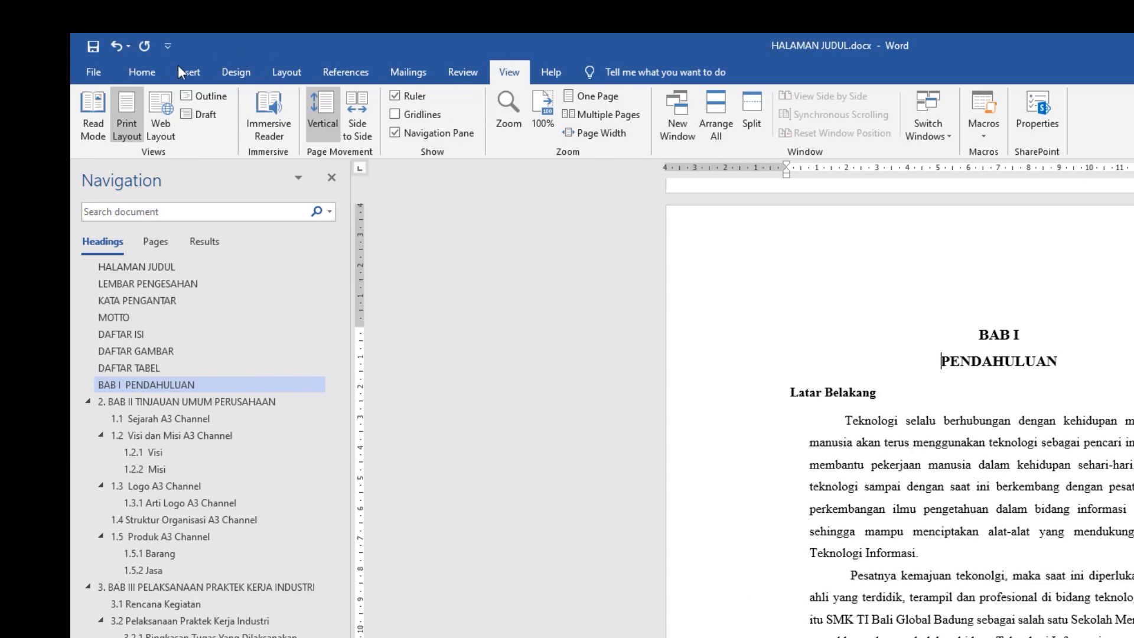
{"action": "left_click", "coordinate": [143, 72]}
Apply the Heading 2 style to the Latar Belakang subheading below the BAB I PENDAHULUAN title.
{"action": "scroll", "coordinate": [854, 405], "scroll_direction": "down", "scroll_amount": 10}
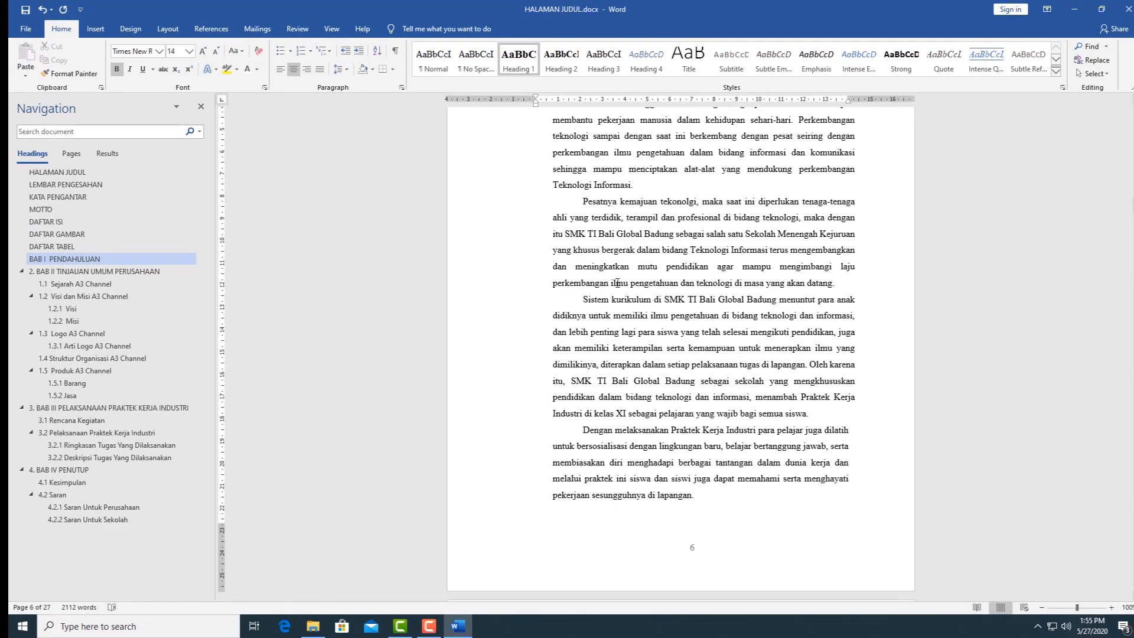
{"action": "scroll", "coordinate": [618, 287], "scroll_direction": "up", "scroll_amount": 10}
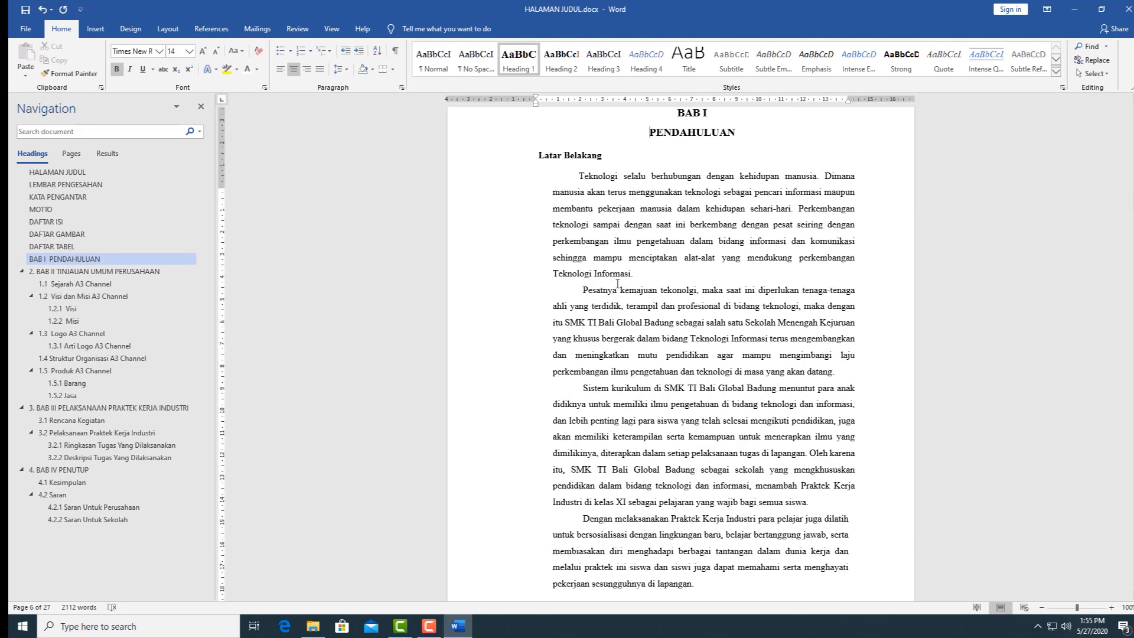
{"action": "left_click_drag", "start_coordinate": [602, 239], "coordinate": [549, 245]}
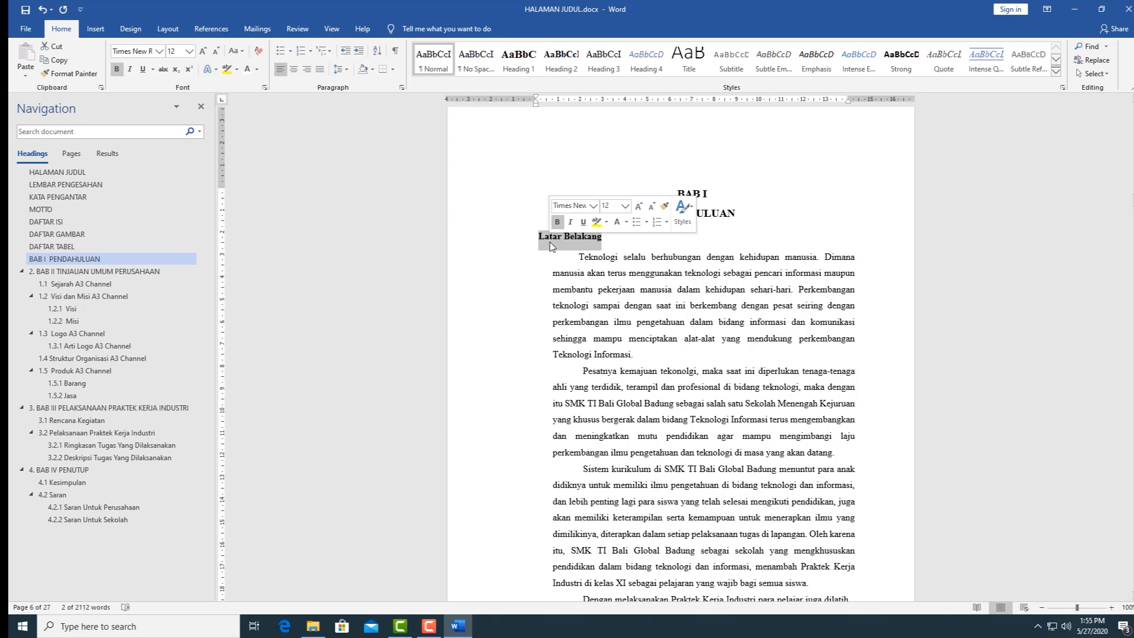
{"action": "left_click", "coordinate": [567, 66]}
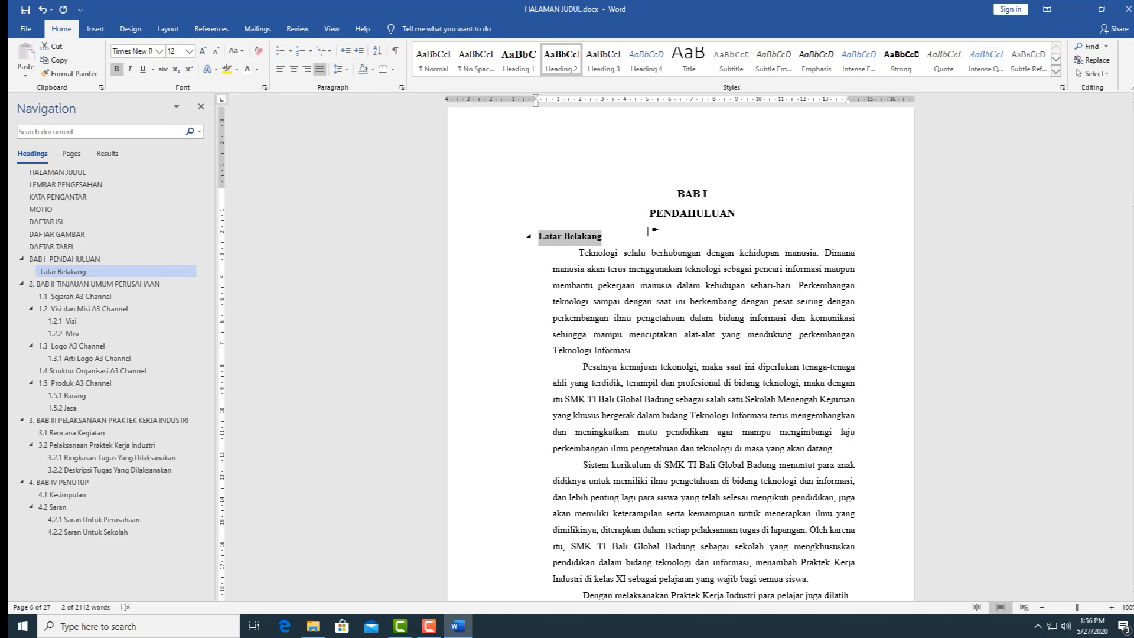
Number the BAB I PENDAHULUAN title with the 1., 1.1., 1.1.1. multilevel list.
{"action": "left_click", "coordinate": [673, 196]}
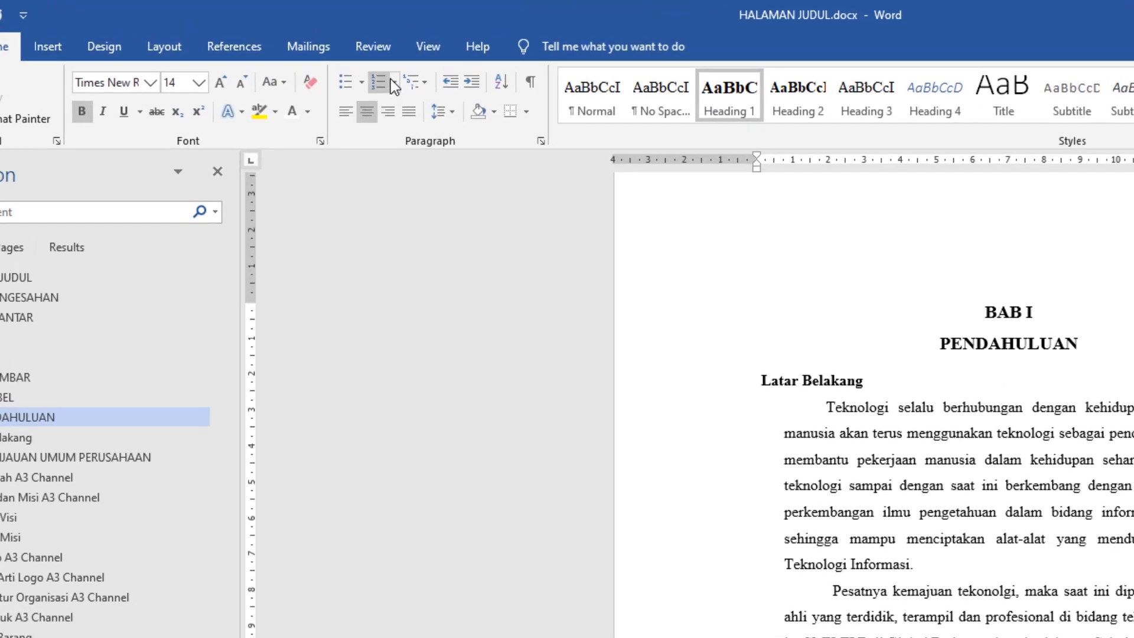
{"action": "left_click", "coordinate": [352, 65]}
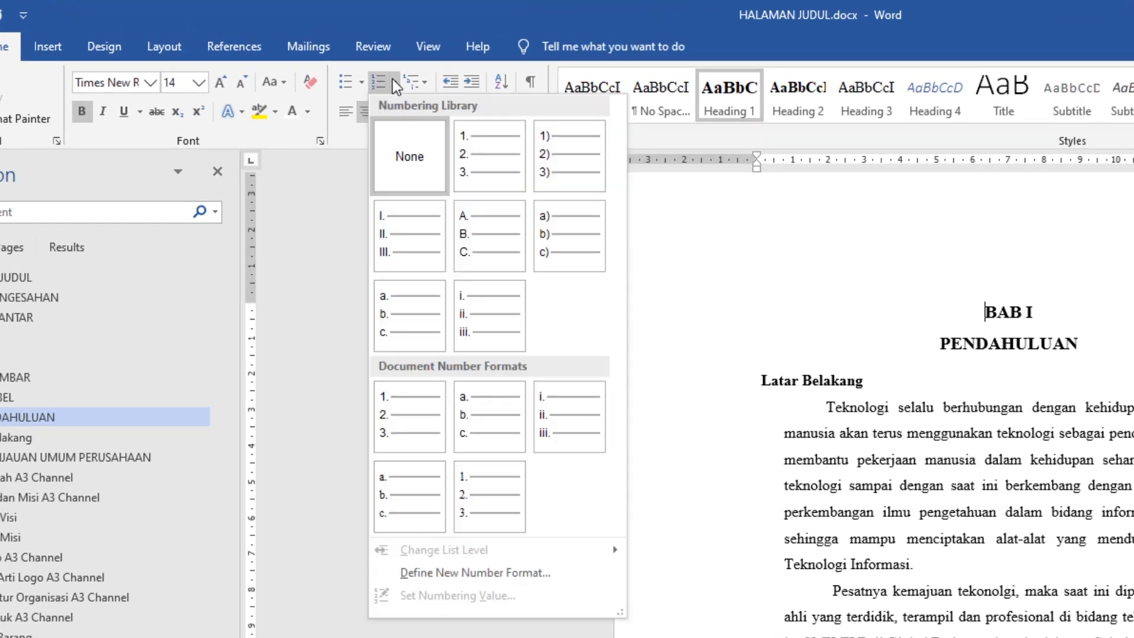
{"action": "left_click", "coordinate": [427, 84]}
{"action": "left_click", "coordinate": [426, 83]}
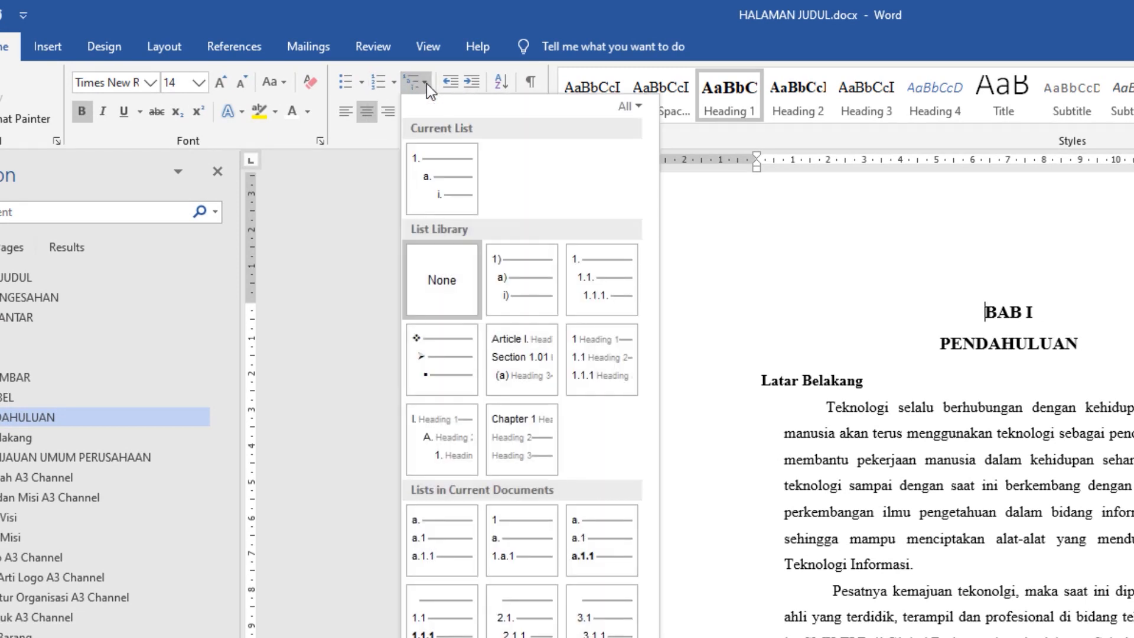
{"action": "mouse_move", "coordinate": [588, 276]}
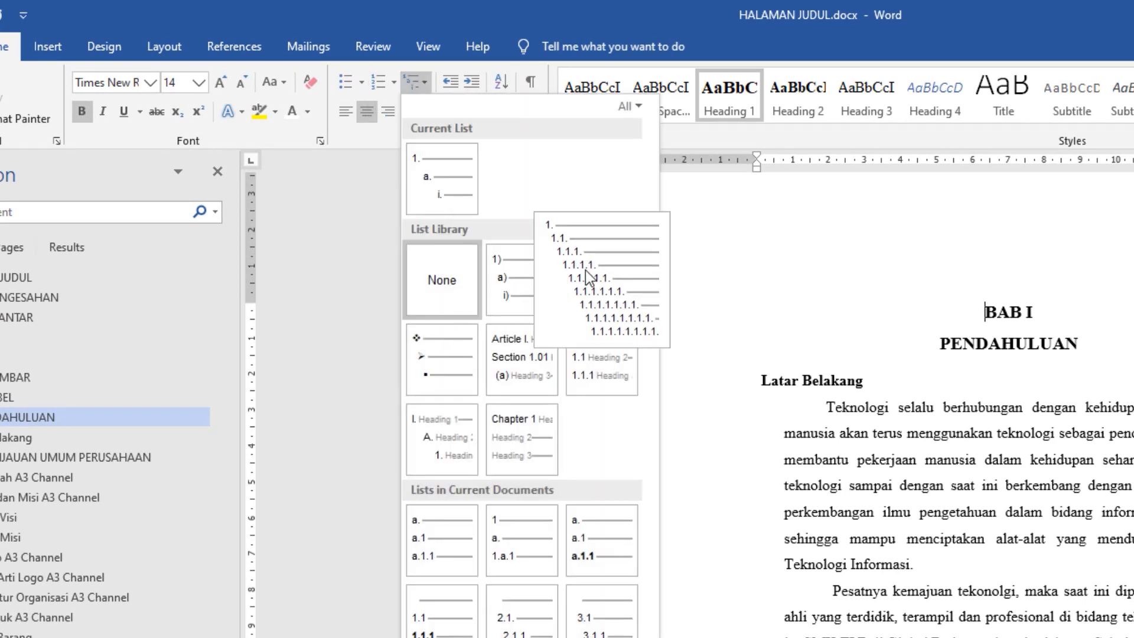
{"action": "left_click", "coordinate": [586, 272]}
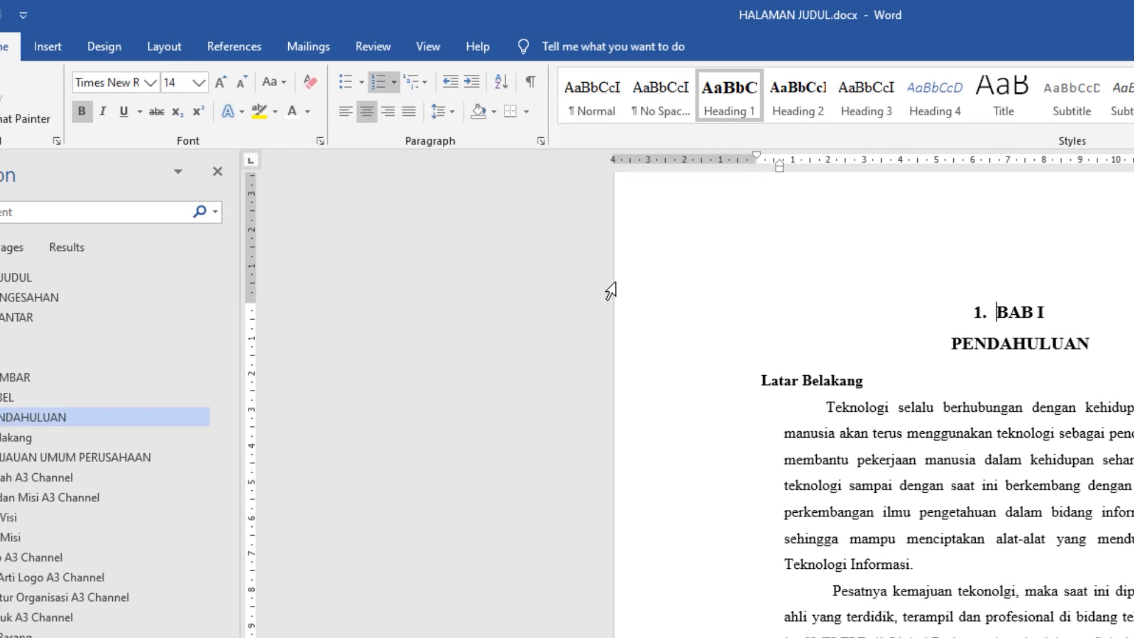
Colour only the list number in front of BAB I white so it blends into the page.
{"action": "left_click", "coordinate": [985, 311]}
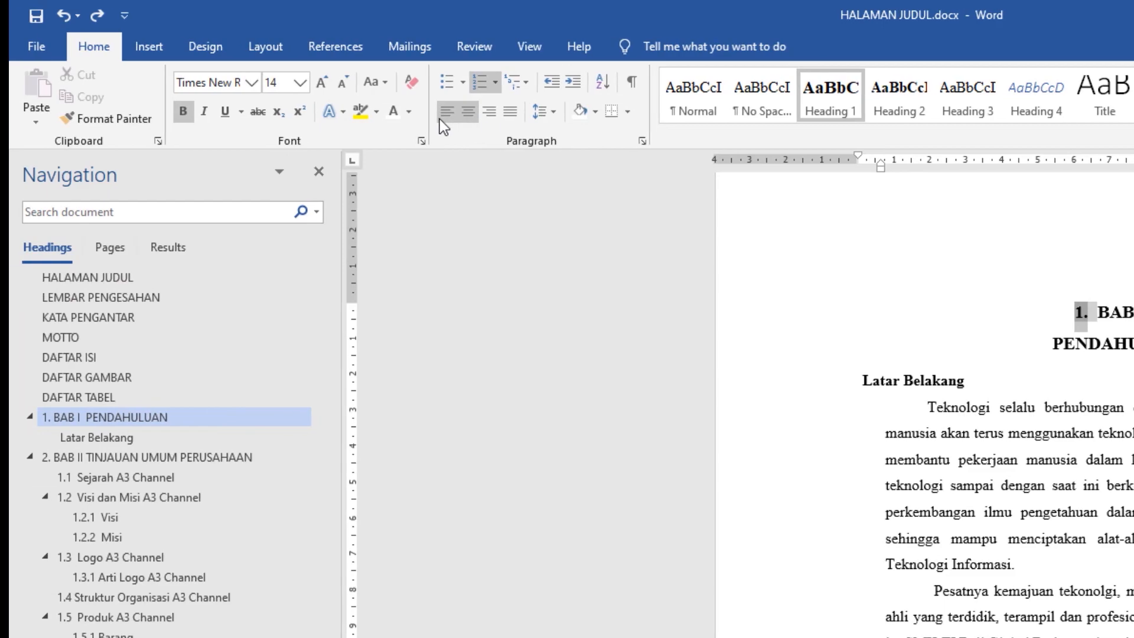
{"action": "left_click", "coordinate": [309, 112]}
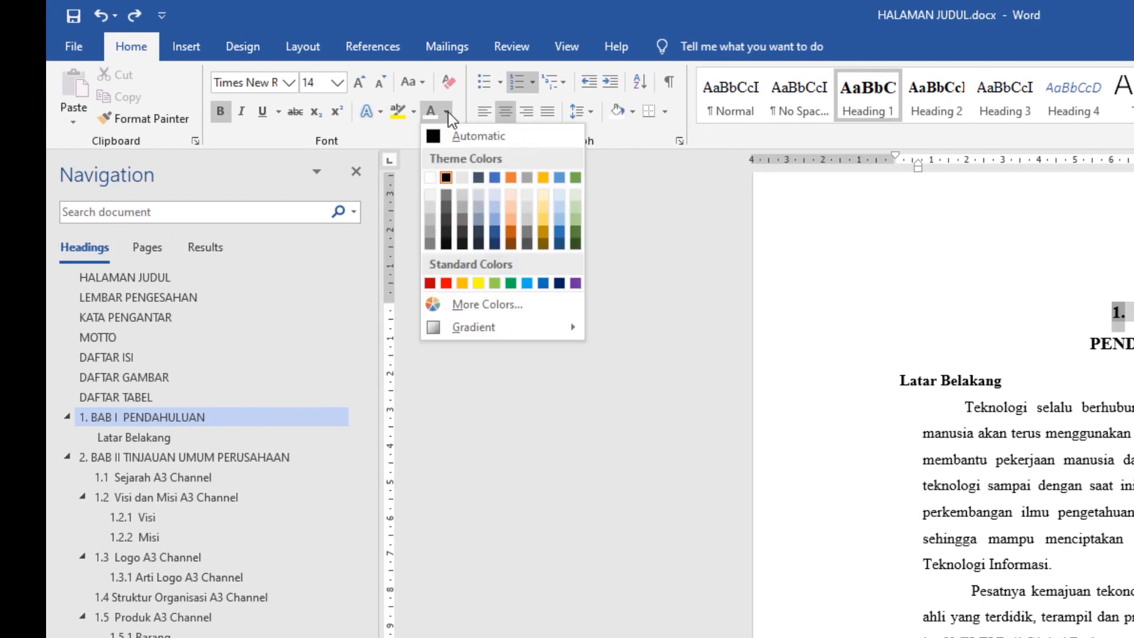
{"action": "left_click", "coordinate": [430, 176]}
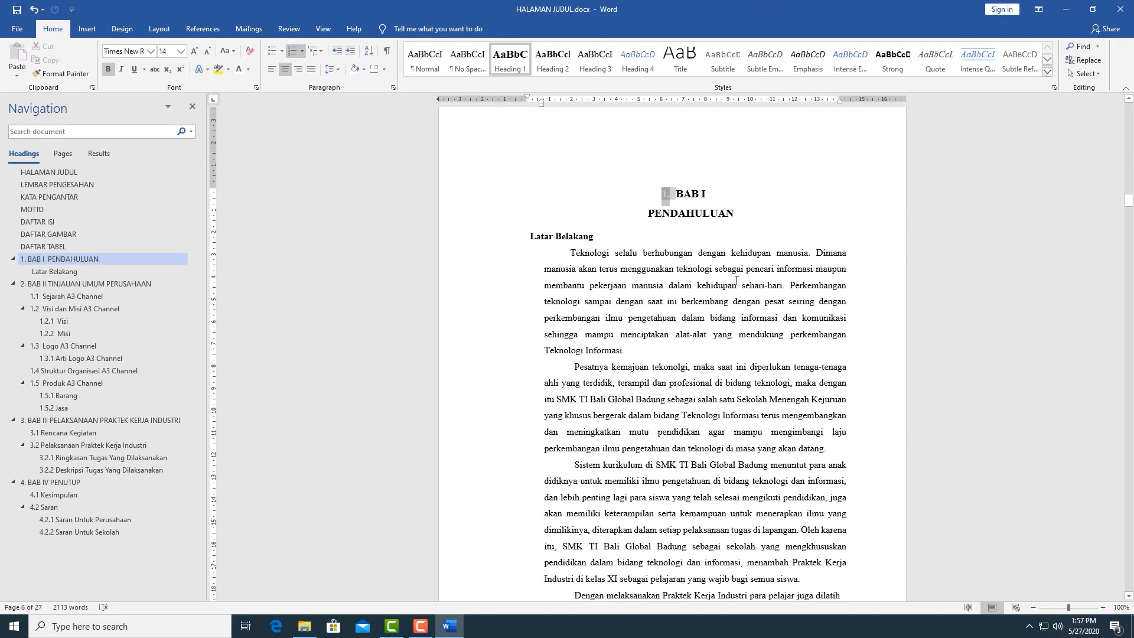
{"action": "left_click", "coordinate": [793, 300]}
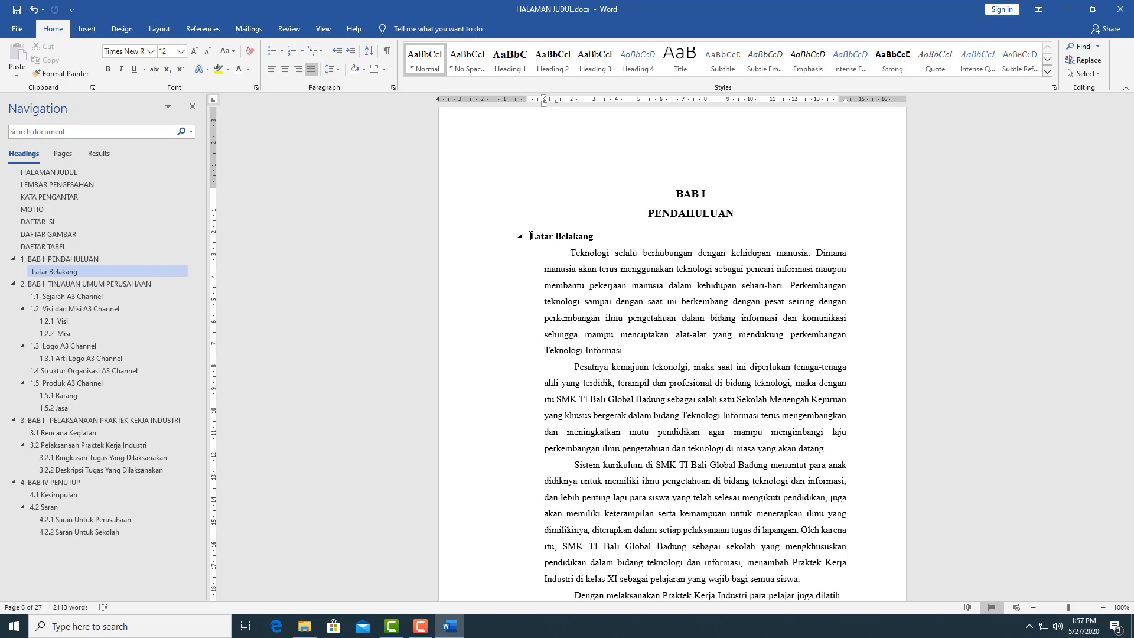
{"action": "left_click", "coordinate": [323, 52]}
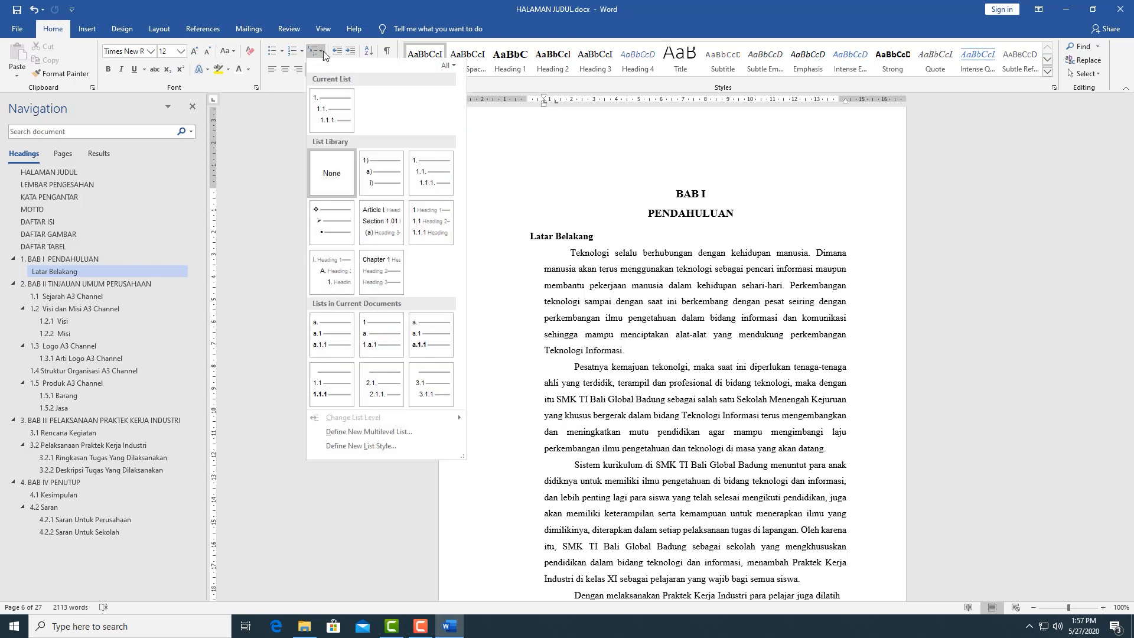
{"action": "left_click", "coordinate": [420, 167]}
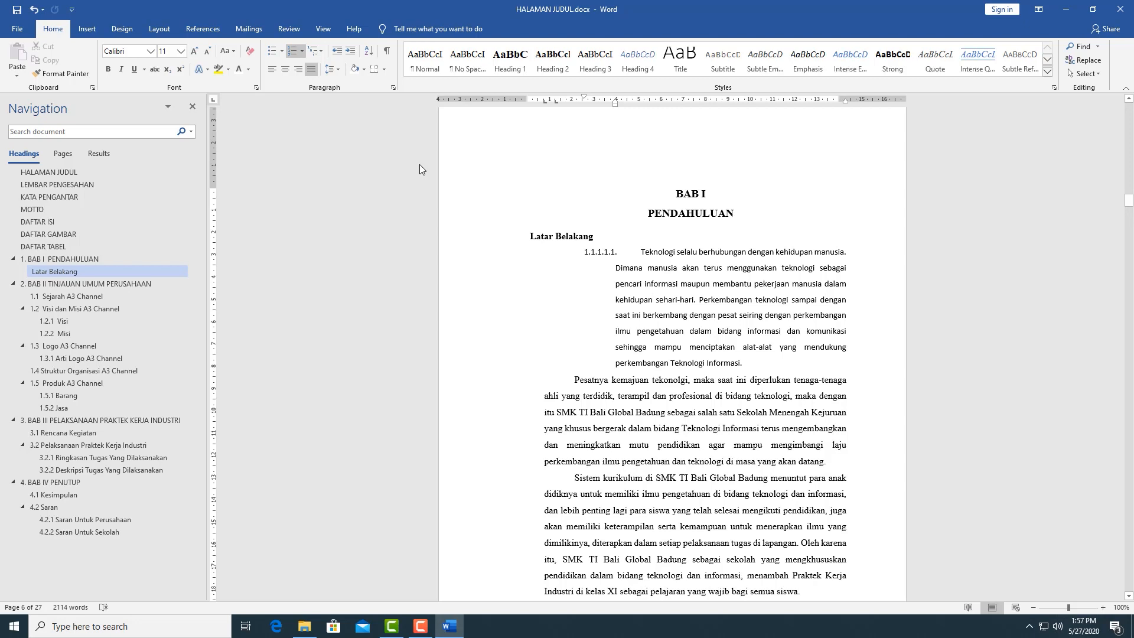
{"action": "key", "text": "ctrl+z"}
Number the Latar Belakang subheading as 1.1. with the multilevel list at its second level, and move its indent back to the left margin.
{"action": "left_click", "coordinate": [528, 237]}
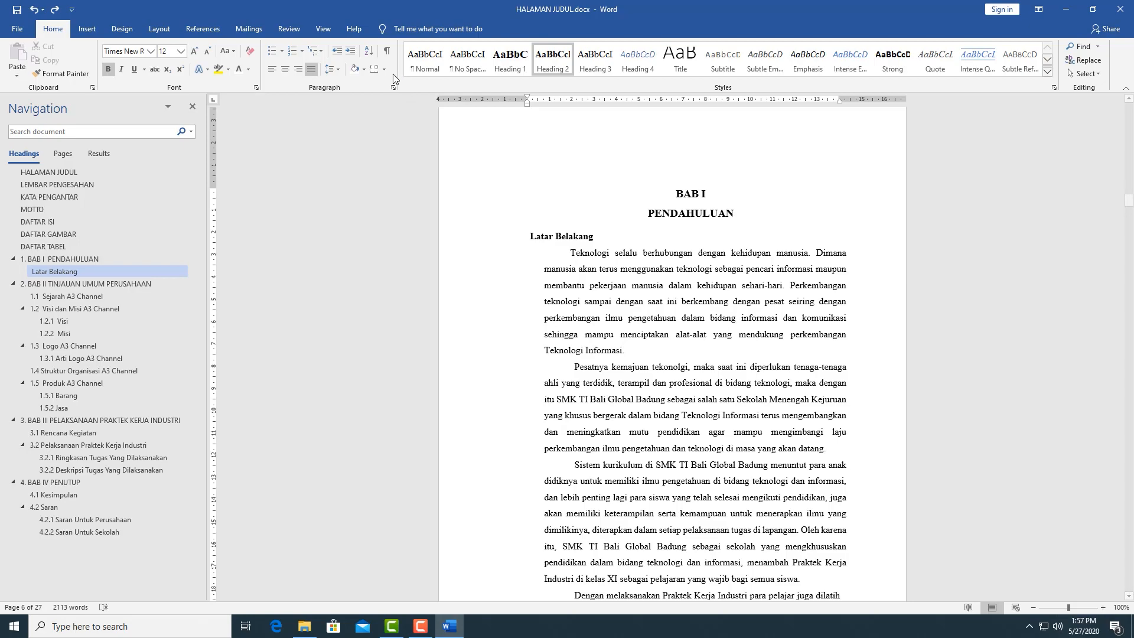
{"action": "left_click", "coordinate": [320, 51]}
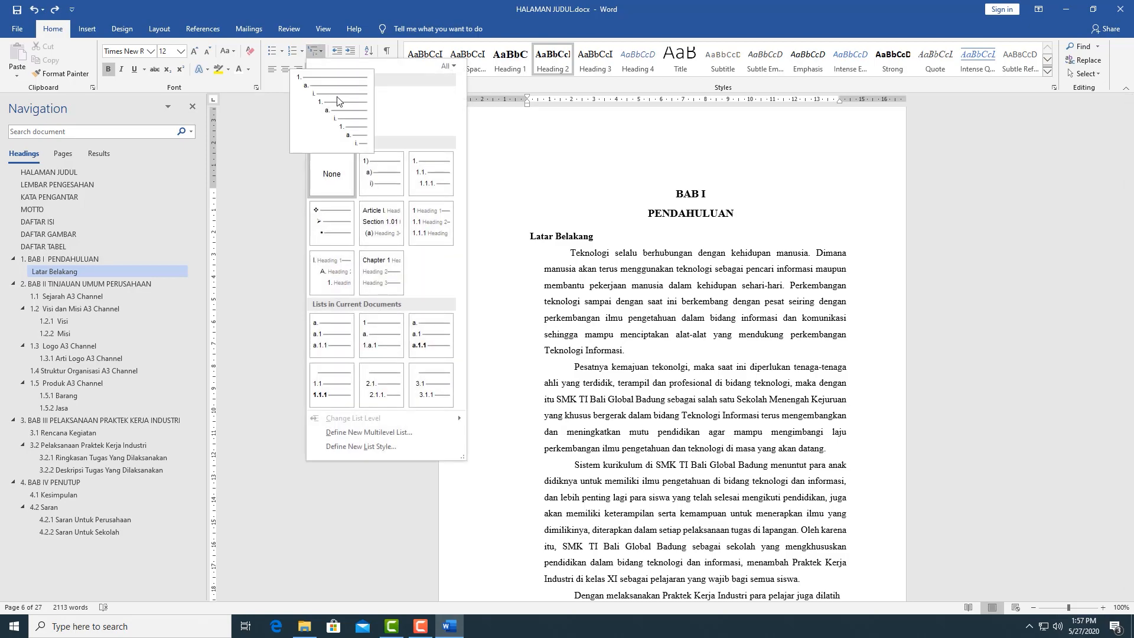
{"action": "left_click", "coordinate": [420, 166]}
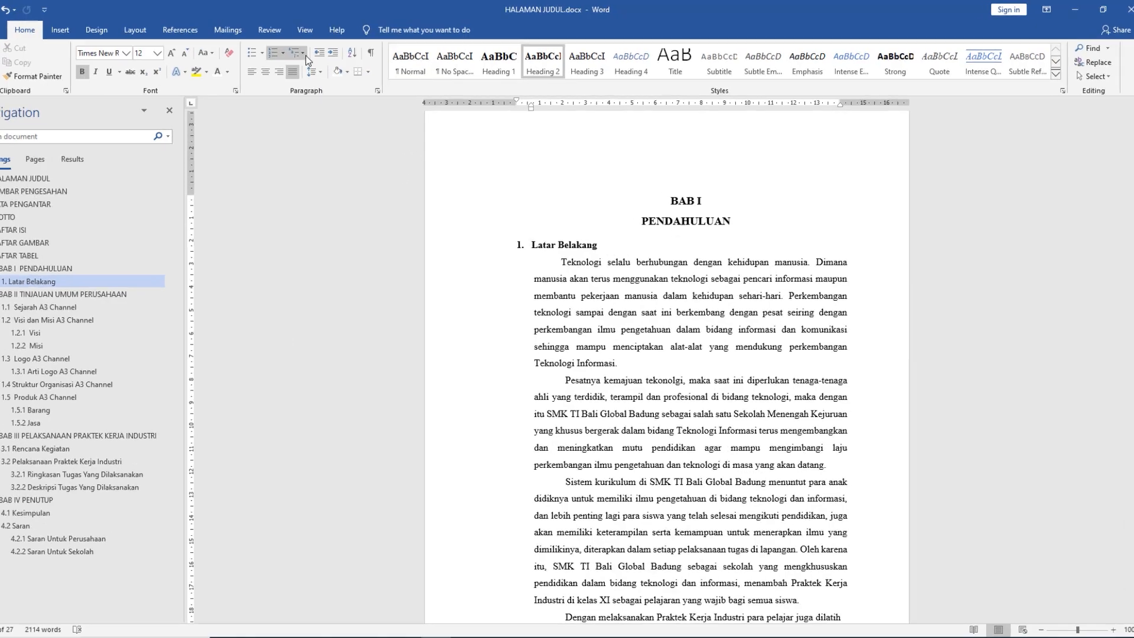
{"action": "left_click", "coordinate": [315, 51]}
{"action": "mouse_move", "coordinate": [326, 569]}
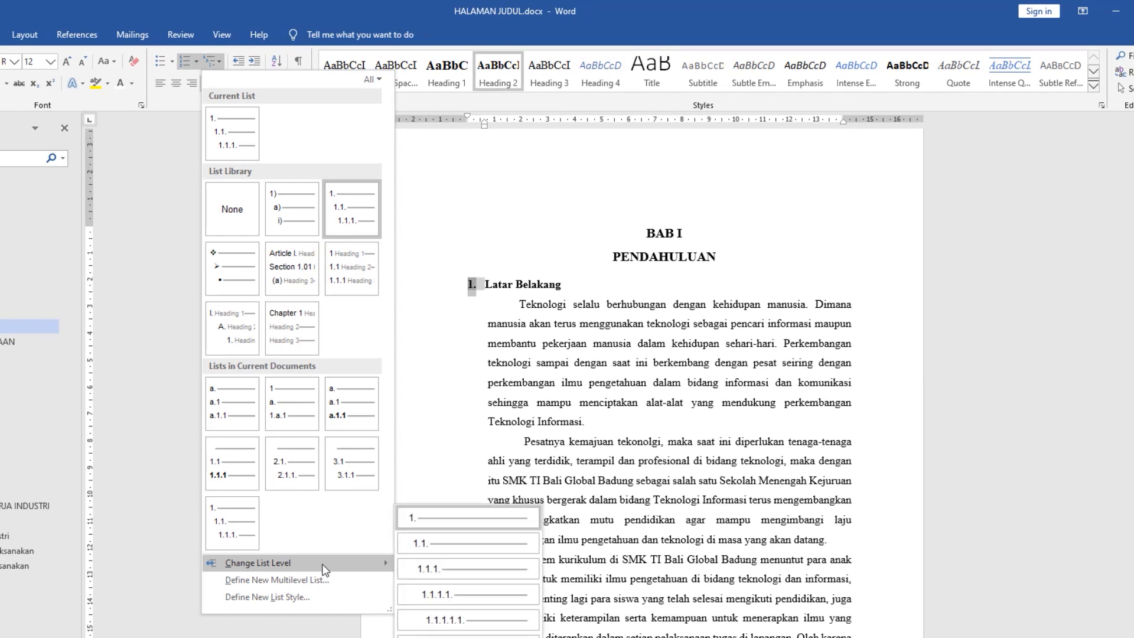
{"action": "left_click", "coordinate": [415, 544]}
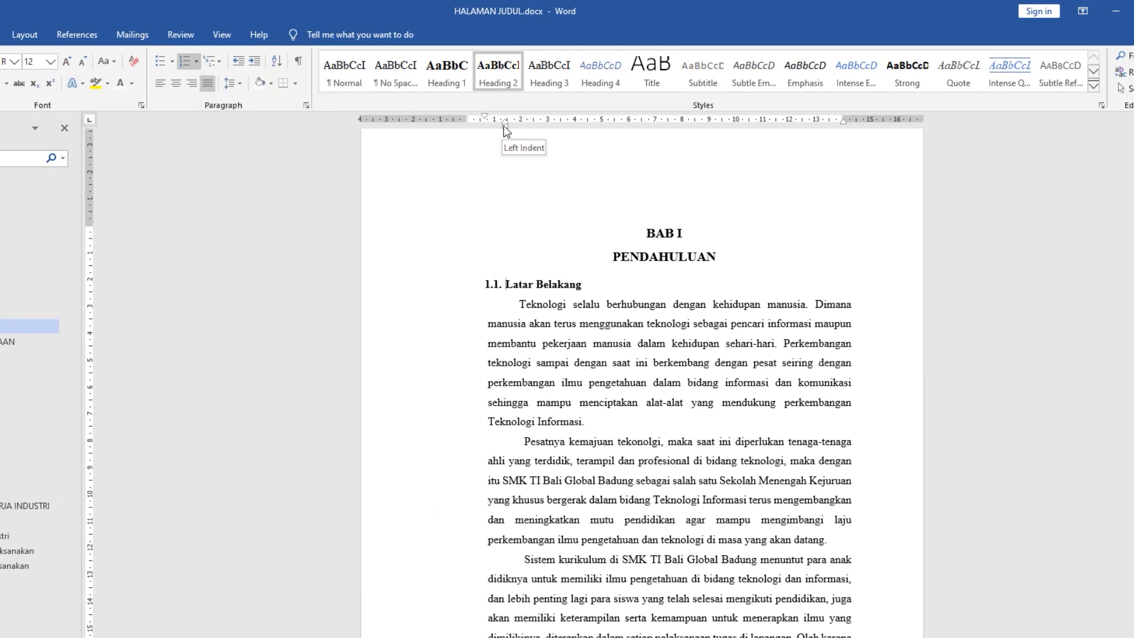
{"action": "left_click_drag", "start_coordinate": [503, 126], "coordinate": [488, 129]}
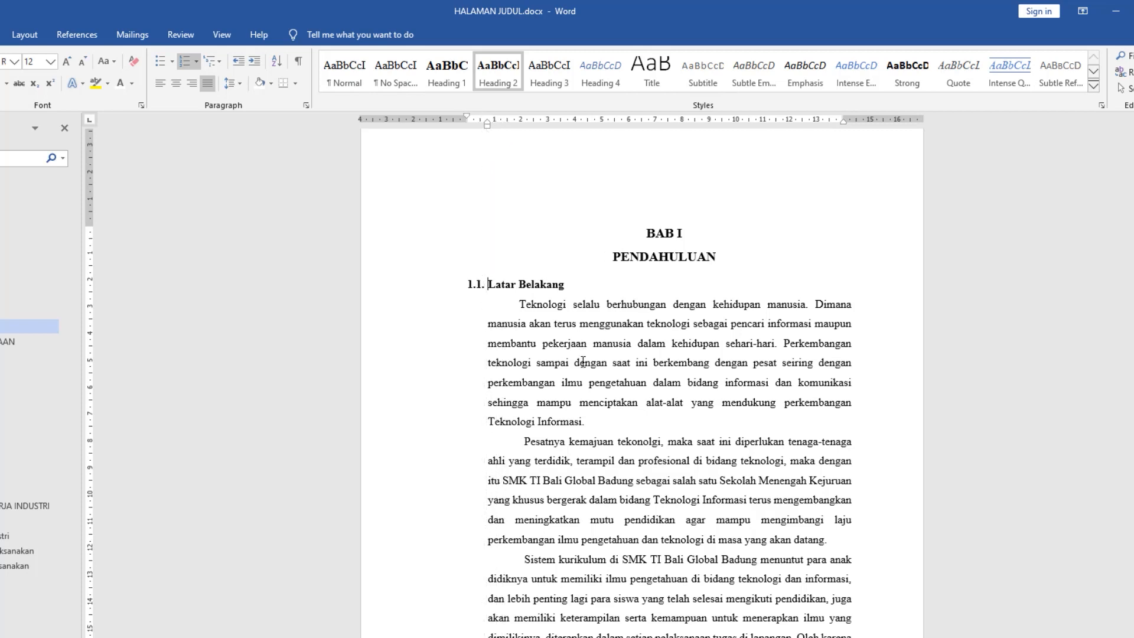
{"action": "left_click", "coordinate": [608, 421]}
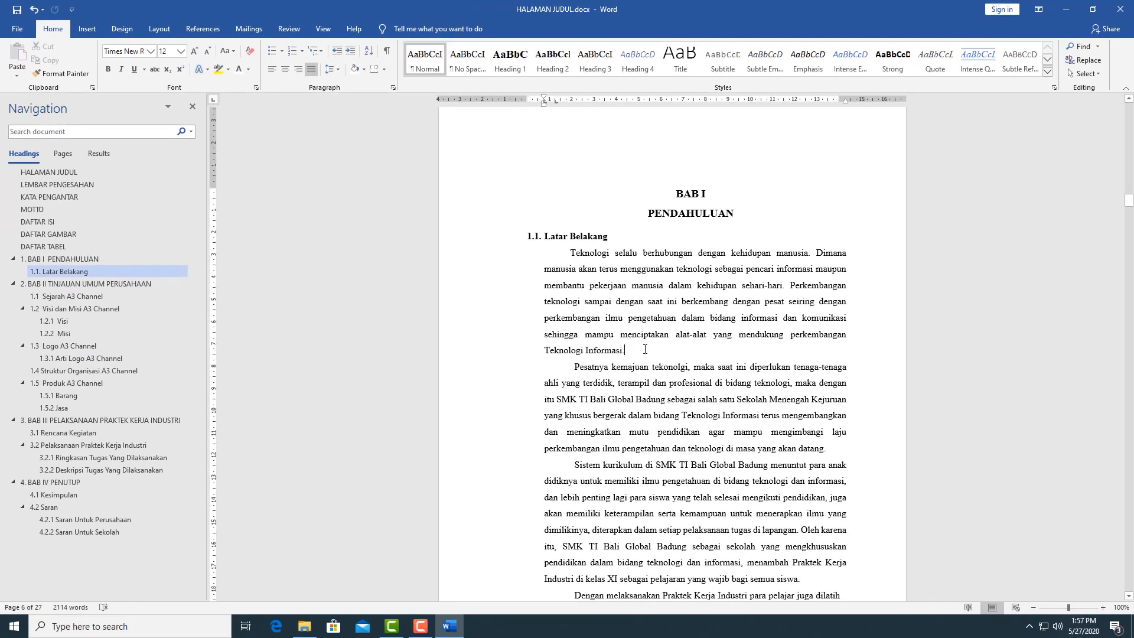
Look through the BAB I pages from the chapter title down past the Umum subheading and its list.
{"action": "scroll", "coordinate": [645, 349], "scroll_direction": "up", "scroll_amount": 2}
{"action": "left_click", "coordinate": [681, 280]}
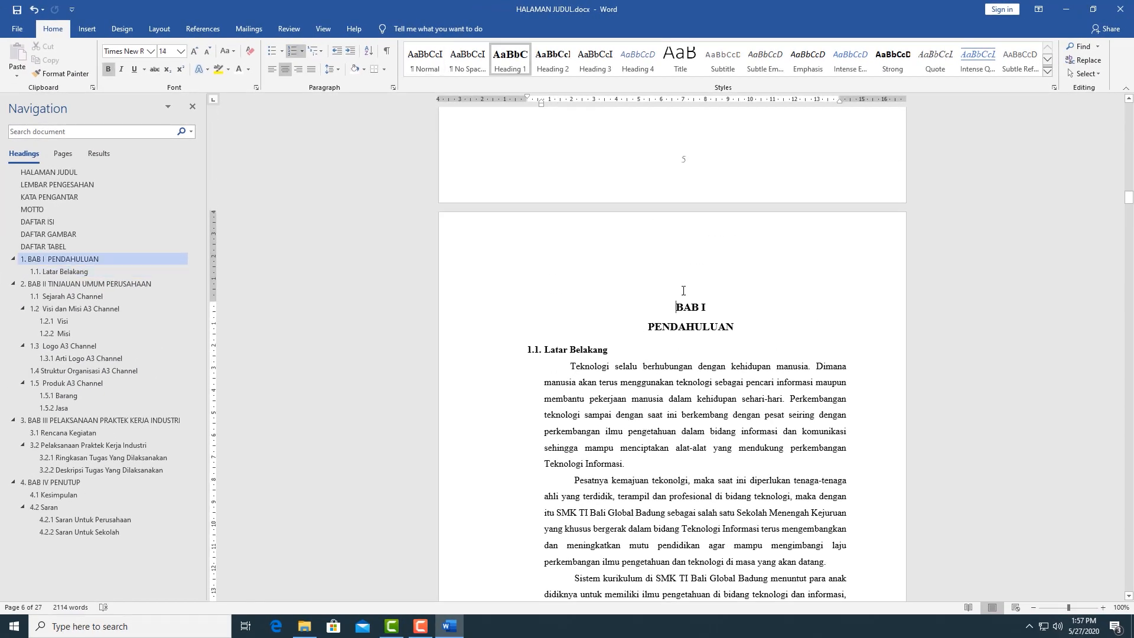
{"action": "scroll", "coordinate": [684, 376], "scroll_direction": "down", "scroll_amount": 8}
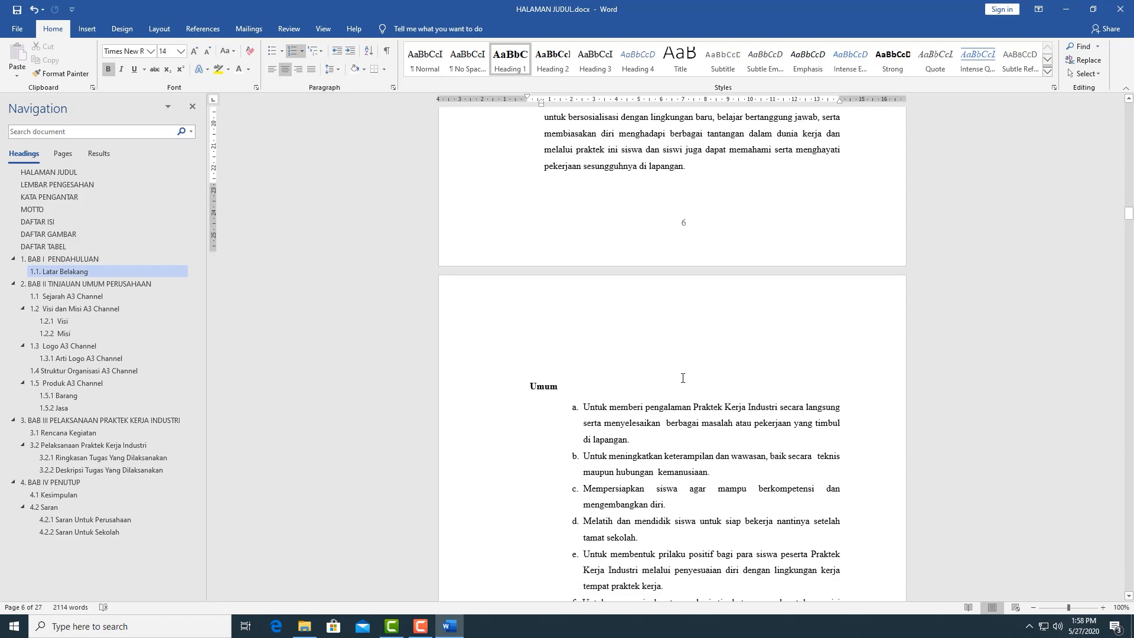
{"action": "scroll", "coordinate": [682, 381], "scroll_direction": "up", "scroll_amount": 6}
{"action": "scroll", "coordinate": [682, 381], "scroll_direction": "down", "scroll_amount": 6}
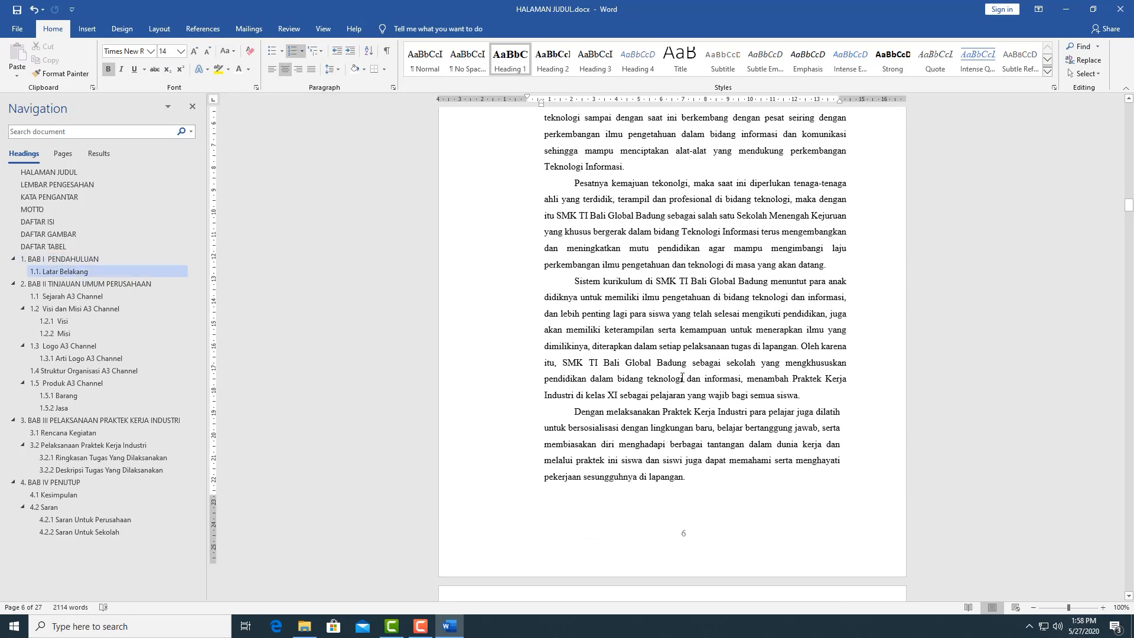
{"action": "scroll", "coordinate": [681, 381], "scroll_direction": "down", "scroll_amount": 3}
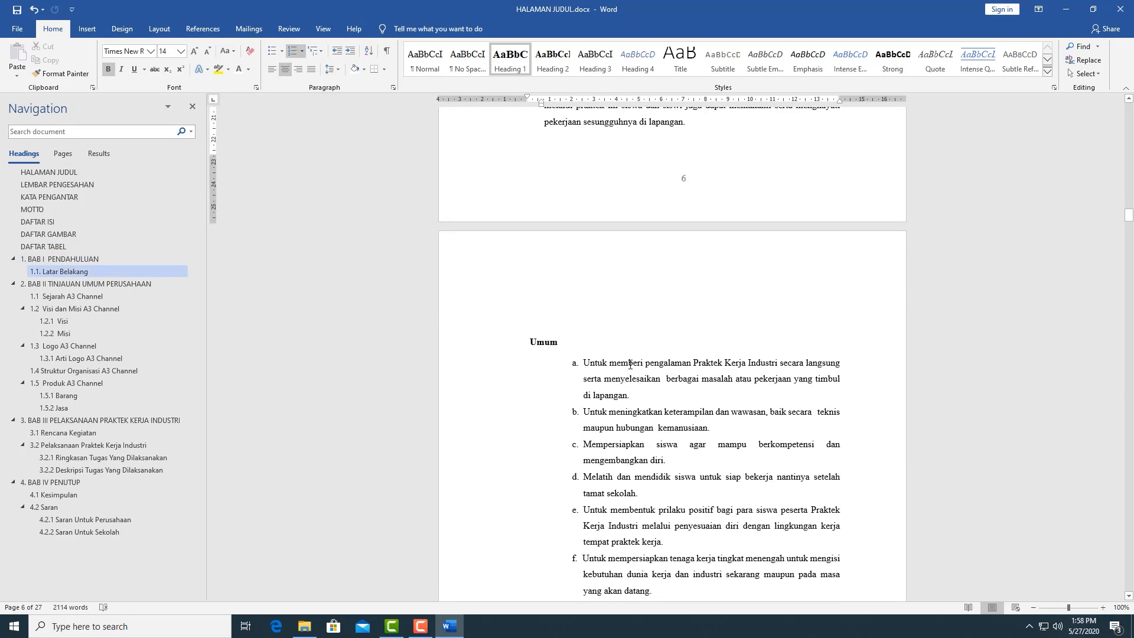
{"action": "scroll", "coordinate": [574, 355], "scroll_direction": "down", "scroll_amount": 7}
{"action": "scroll", "coordinate": [573, 355], "scroll_direction": "up", "scroll_amount": 7}
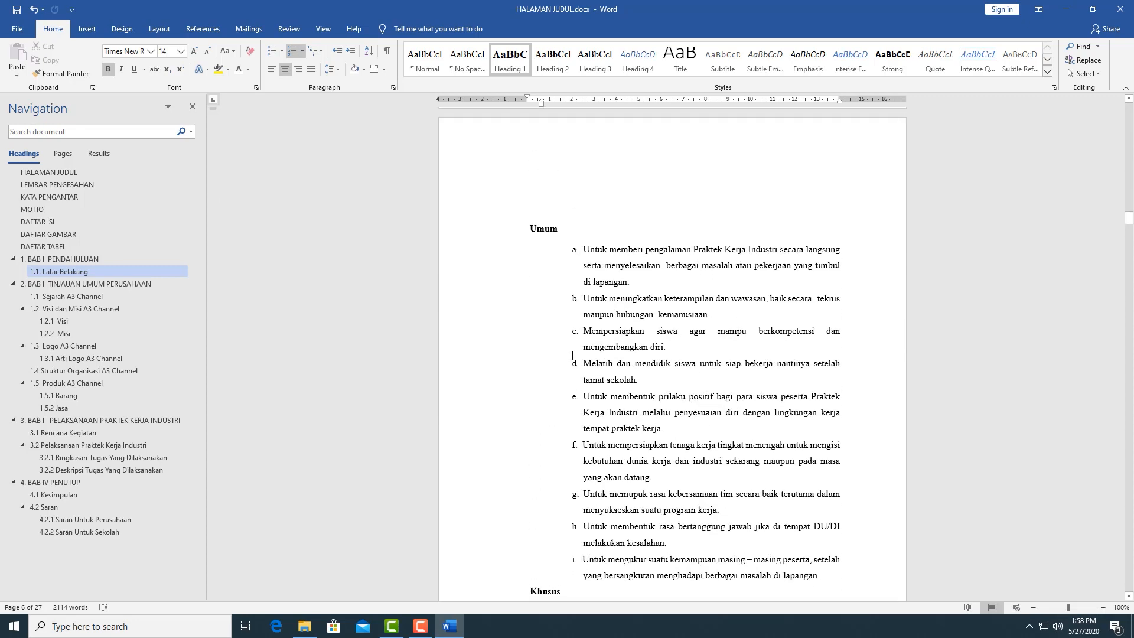
Try to number the unstyled Umum subheading with the 1., 1.1., 1.1.1. multilevel list.
{"action": "left_click", "coordinate": [532, 314]}
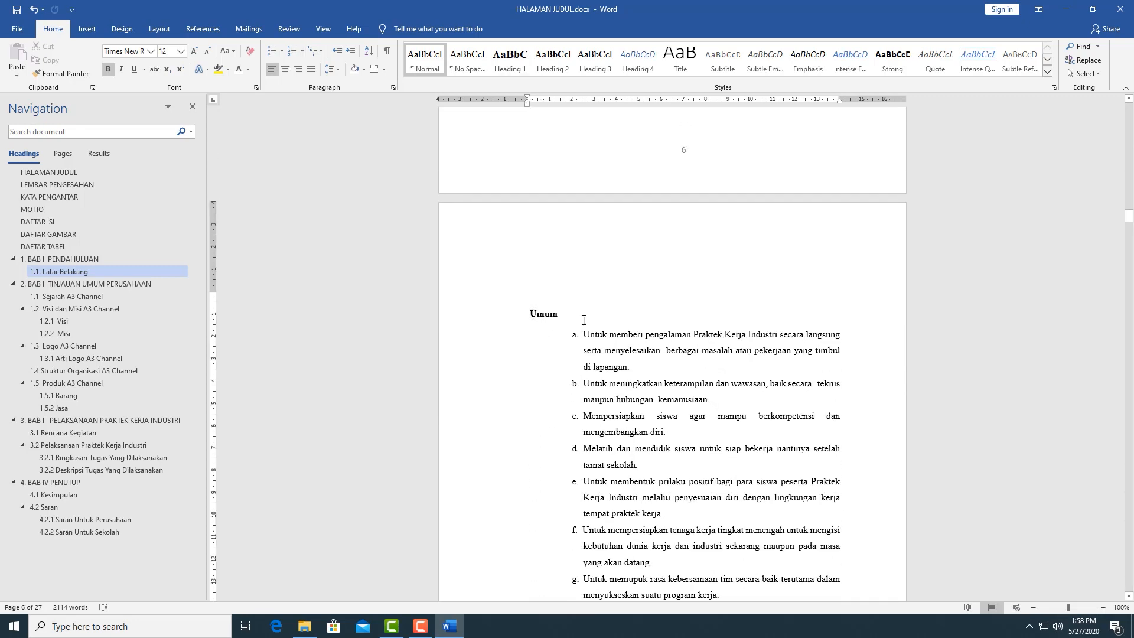
{"action": "left_click", "coordinate": [321, 52]}
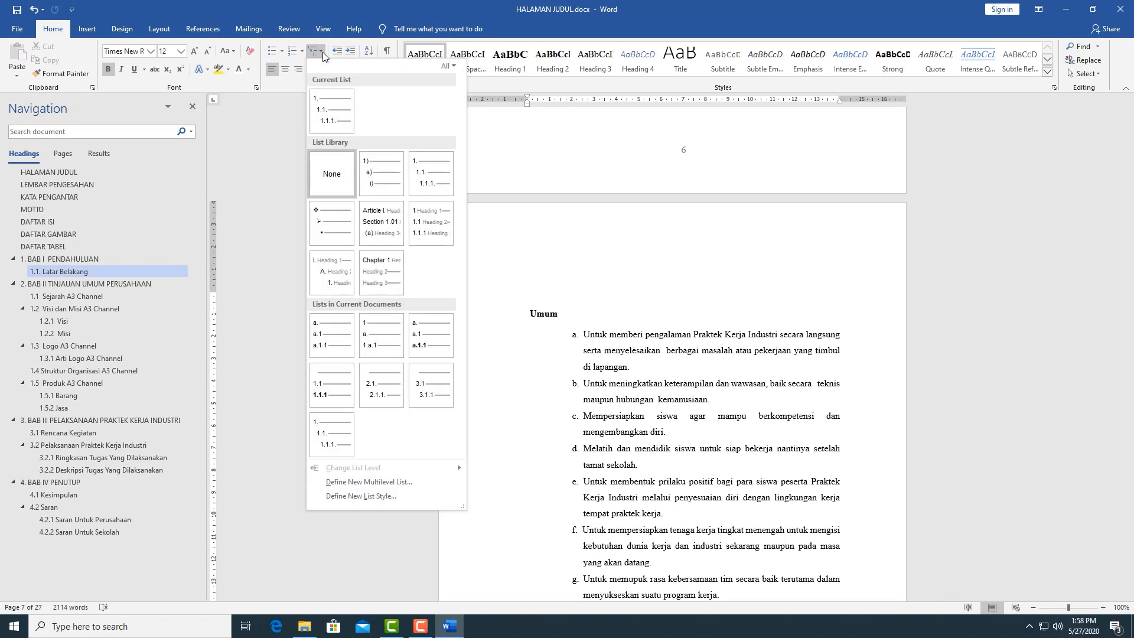
{"action": "left_click", "coordinate": [424, 165]}
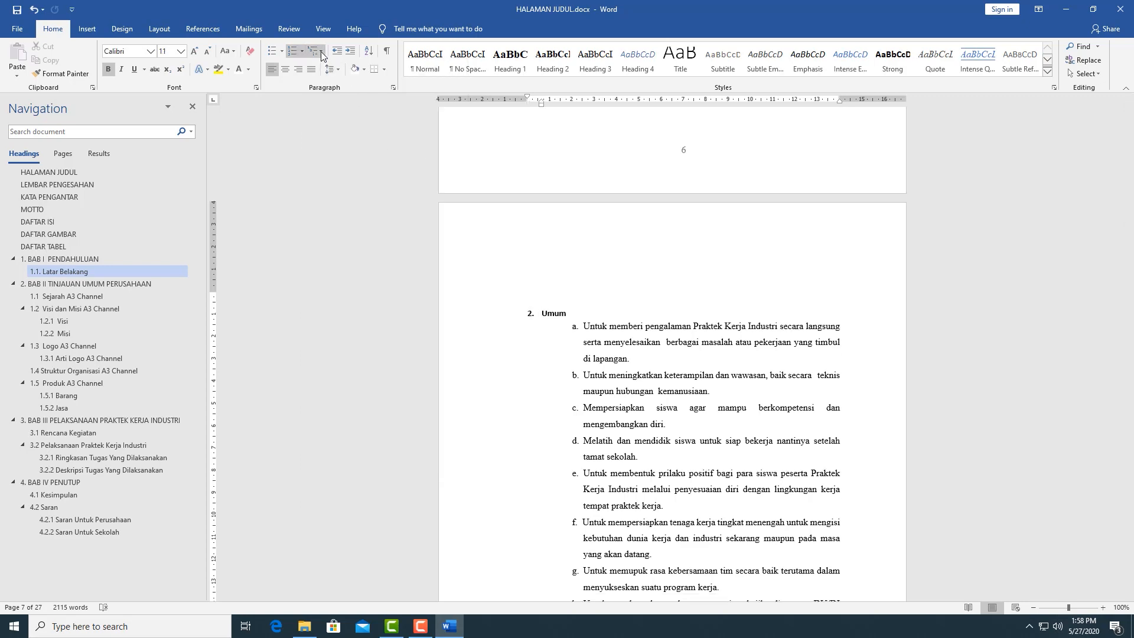
Style the Umum subheading under Latar Belakang as Heading 3 and apply the 1., 1.1., 1.1.1. multilevel list to it.
{"action": "double_click", "coordinate": [568, 315]}
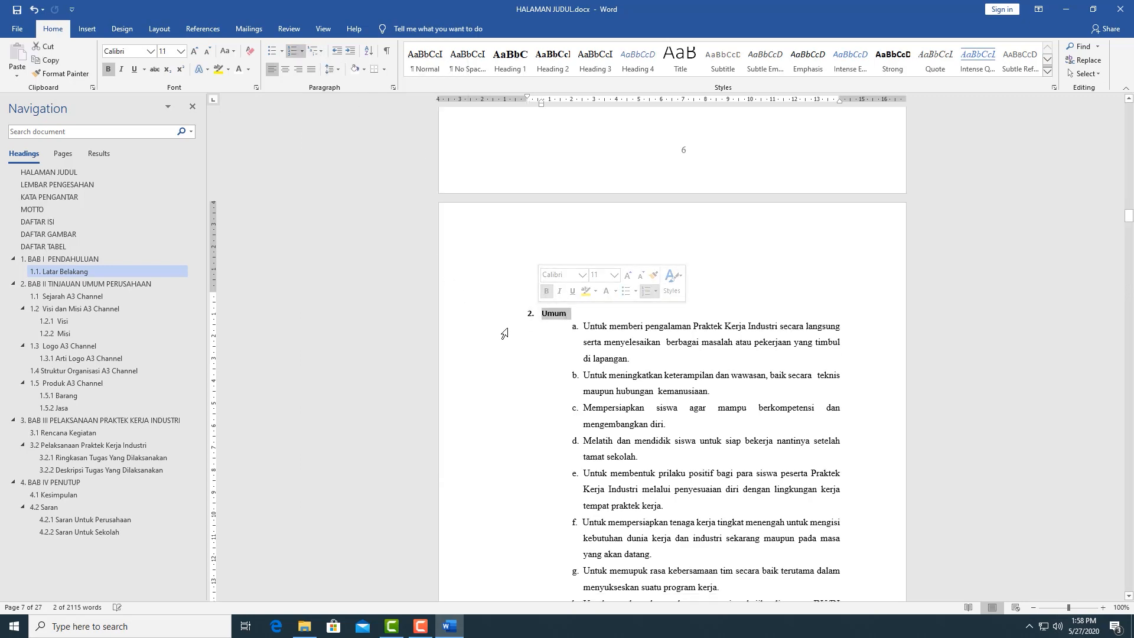
{"action": "left_click", "coordinate": [588, 66]}
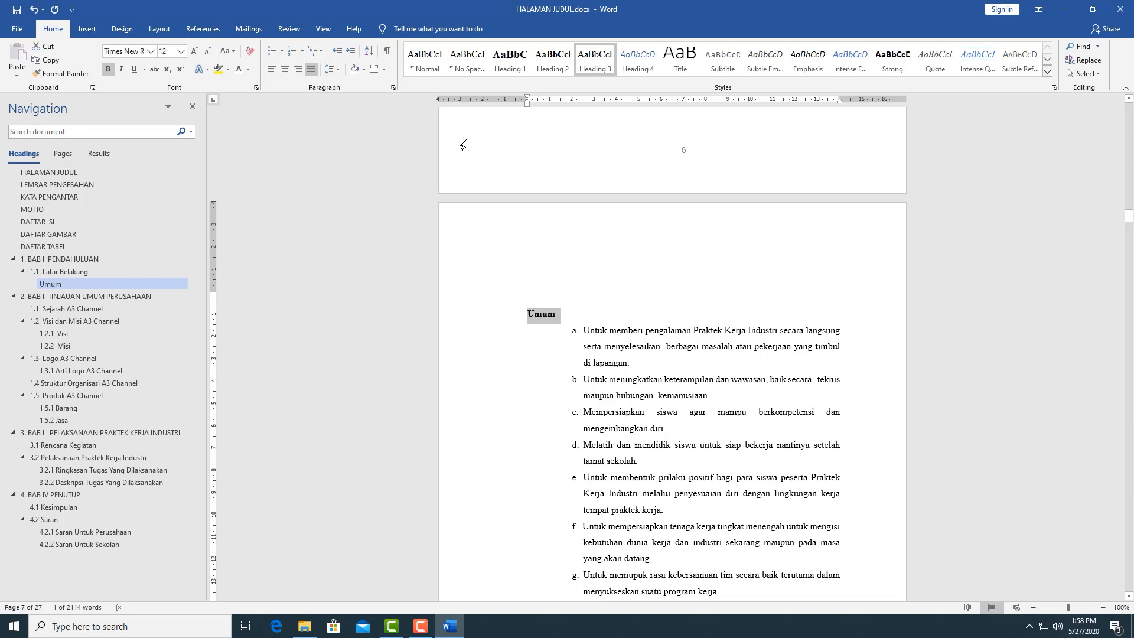
{"action": "left_click", "coordinate": [322, 53]}
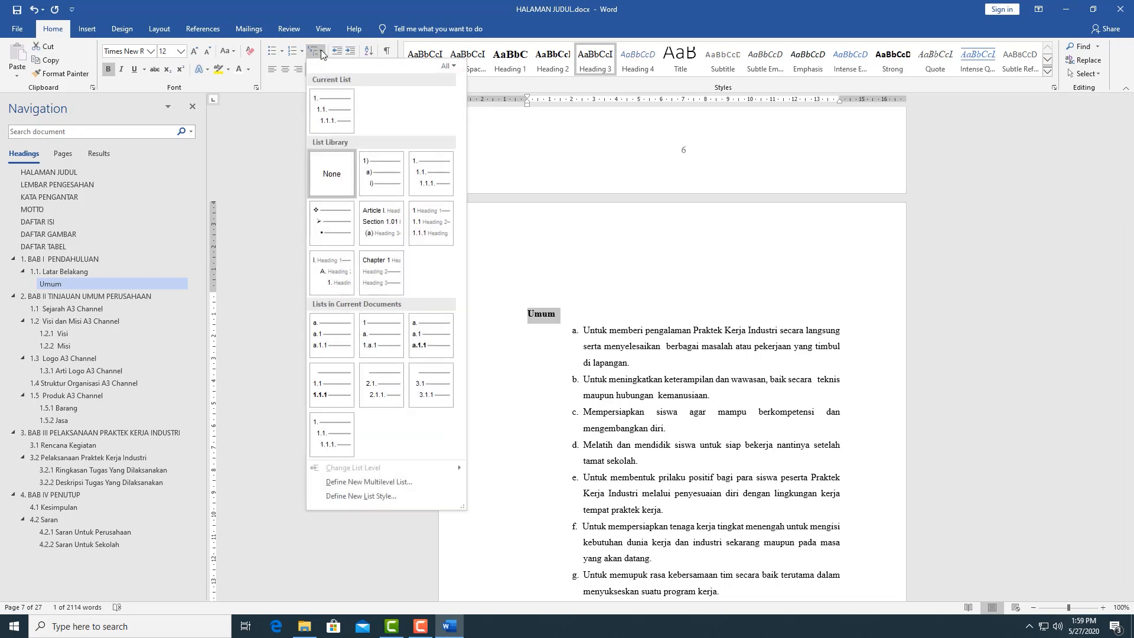
{"action": "left_click", "coordinate": [334, 109]}
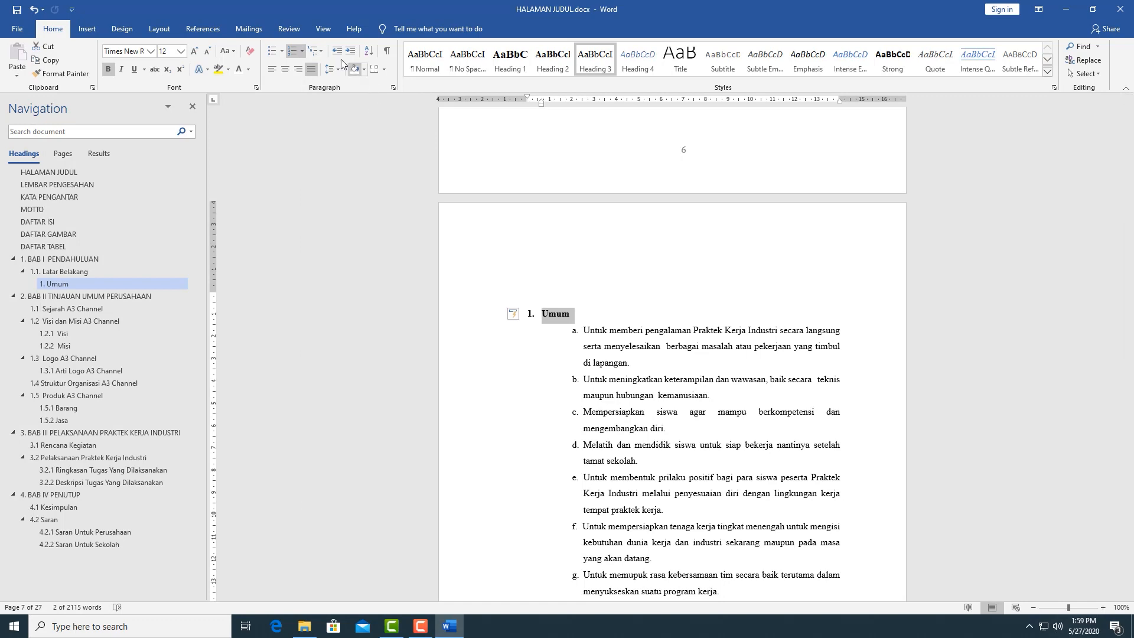
Set the Umum subheading's numbering to the third list level, 1.1.1., and adjust its hanging indent.
{"action": "left_click", "coordinate": [323, 55]}
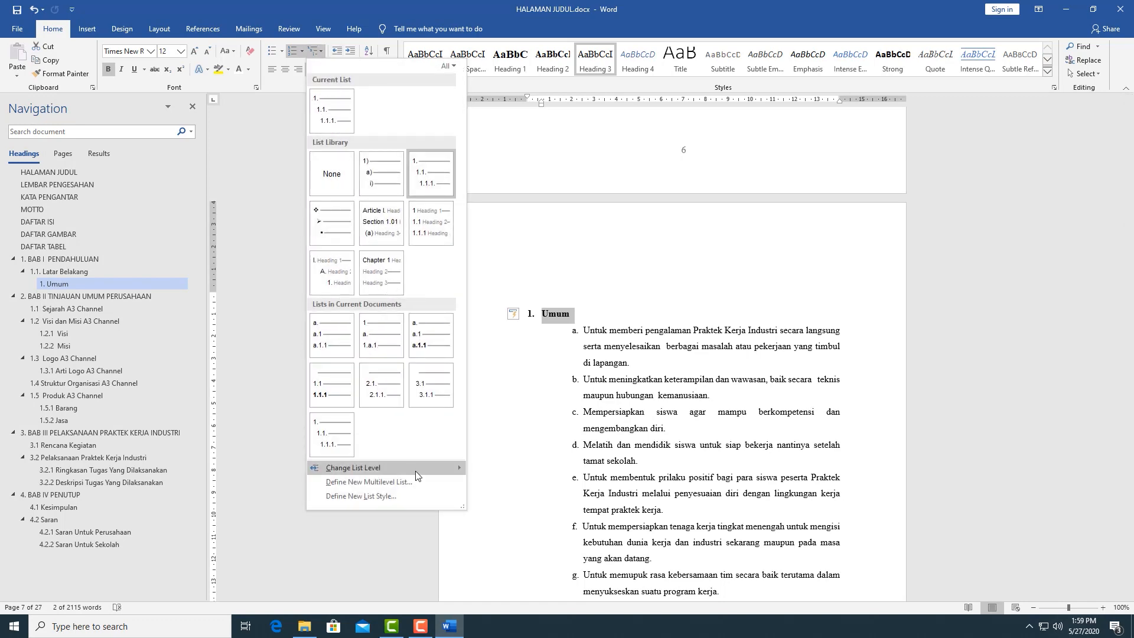
{"action": "mouse_move", "coordinate": [417, 475]}
{"action": "left_click", "coordinate": [492, 473]}
{"action": "mouse_move", "coordinate": [575, 102]}
{"action": "left_mouse_down"}
{"action": "mouse_move", "coordinate": [558, 102]}
{"action": "mouse_move", "coordinate": [574, 108]}
{"action": "left_mouse_up"}
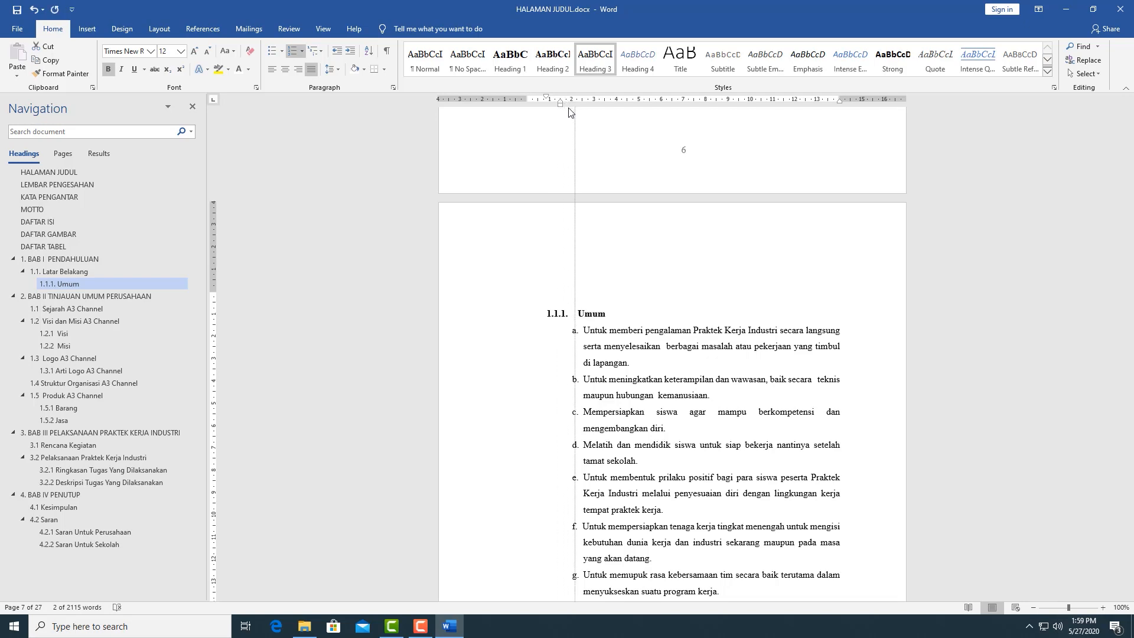
{"action": "left_click_drag", "start_coordinate": [561, 105], "coordinate": [572, 105]}
{"action": "left_click", "coordinate": [609, 374]}
Style the Khusus subheading under Latar Belakang as bold Heading 3 and apply the 1., 1.1., 1.1.1. multilevel list.
{"action": "scroll", "coordinate": [609, 373], "scroll_direction": "down", "scroll_amount": 10}
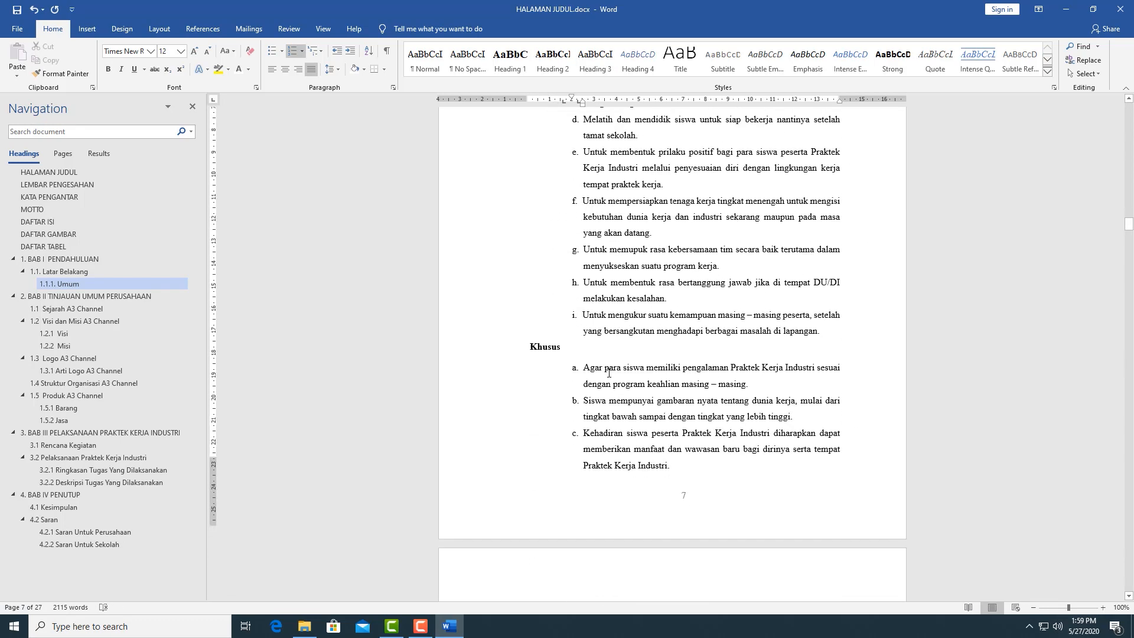
{"action": "double_click", "coordinate": [545, 332]}
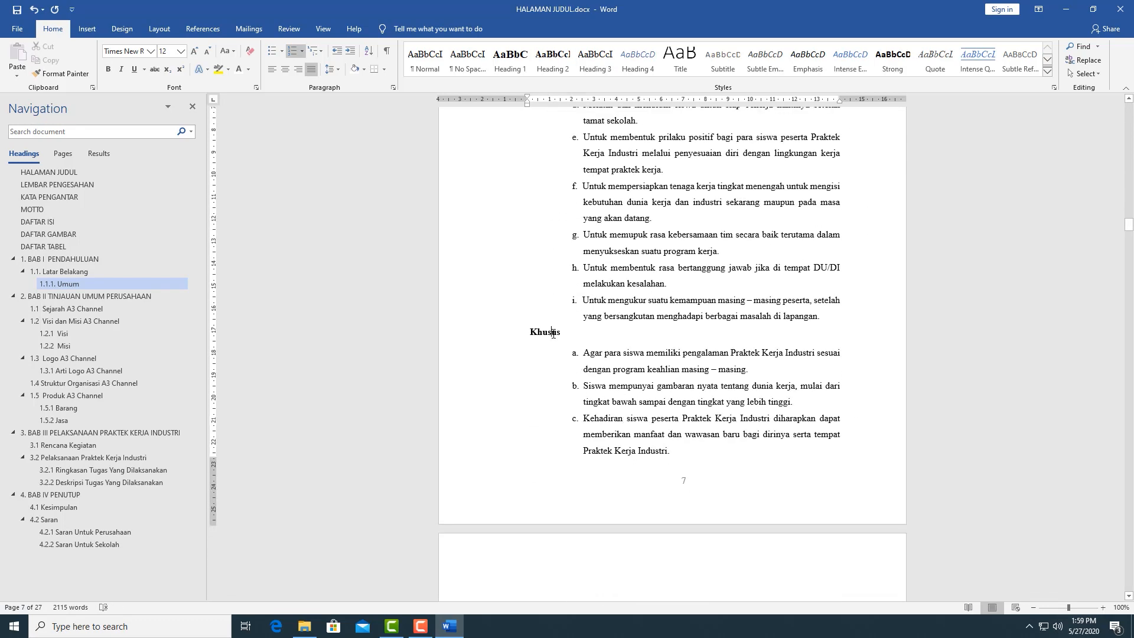
{"action": "left_click", "coordinate": [589, 56]}
{"action": "left_click", "coordinate": [109, 70]}
{"action": "left_click", "coordinate": [315, 51]}
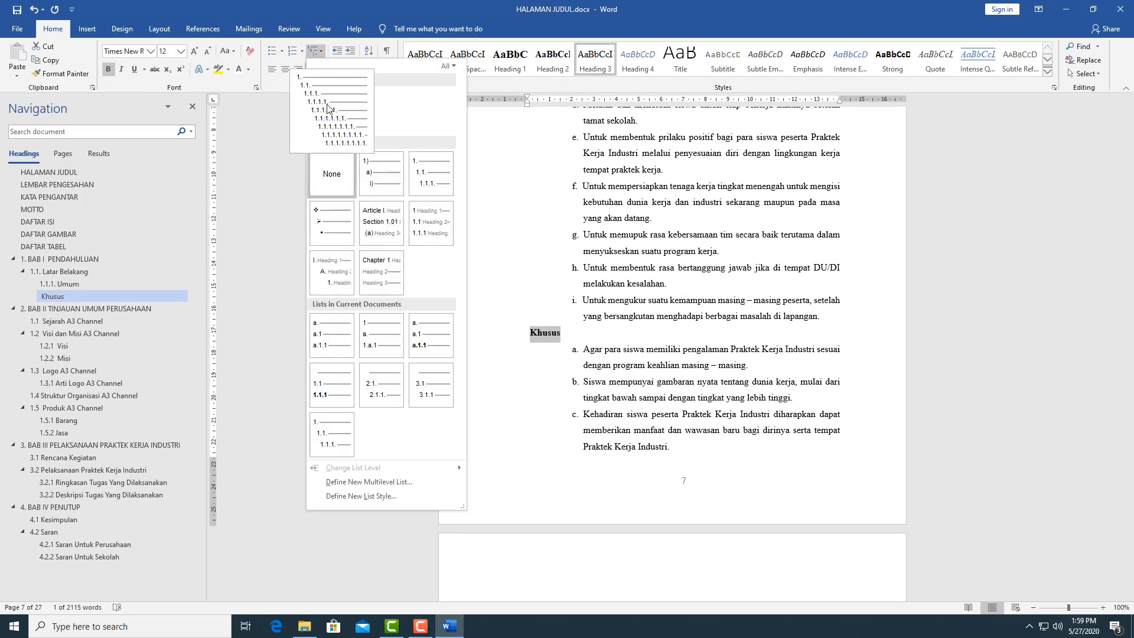
{"action": "left_click", "coordinate": [329, 108]}
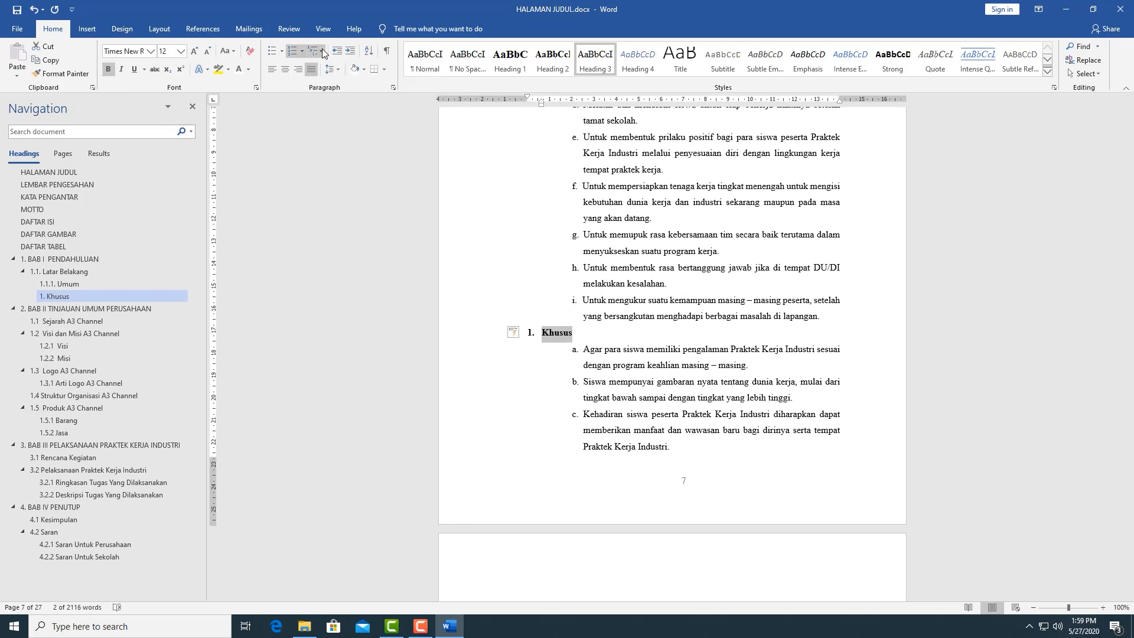
Continue the Khusus subheading's third-level numbering from the preceding Umum subheading as 1.1.2.
{"action": "left_click", "coordinate": [566, 334]}
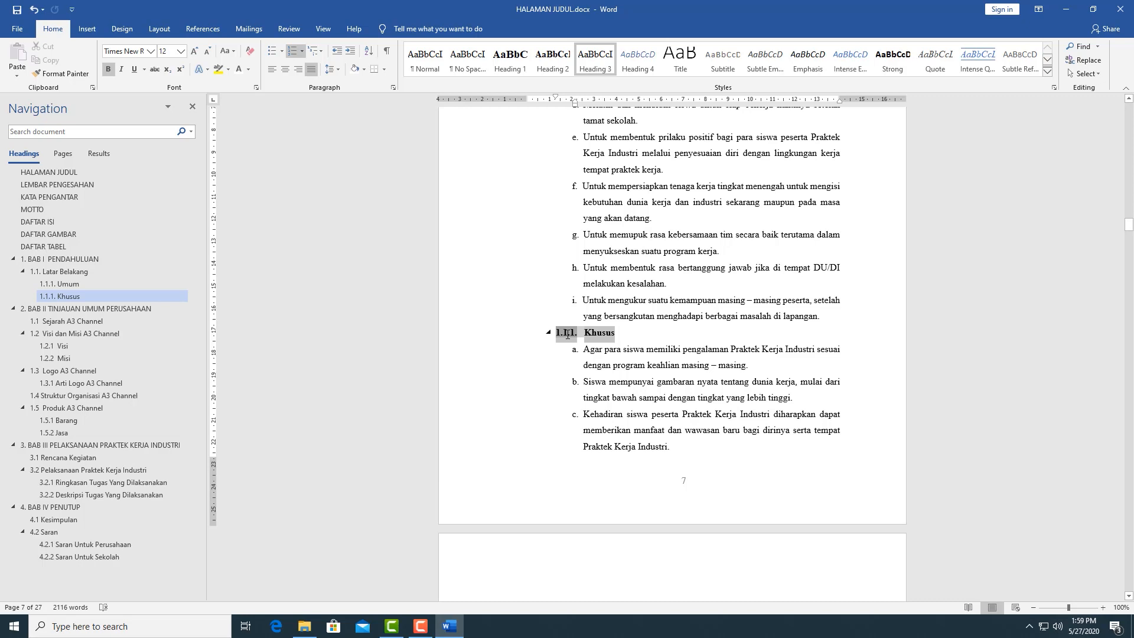
{"action": "right_click", "coordinate": [568, 334]}
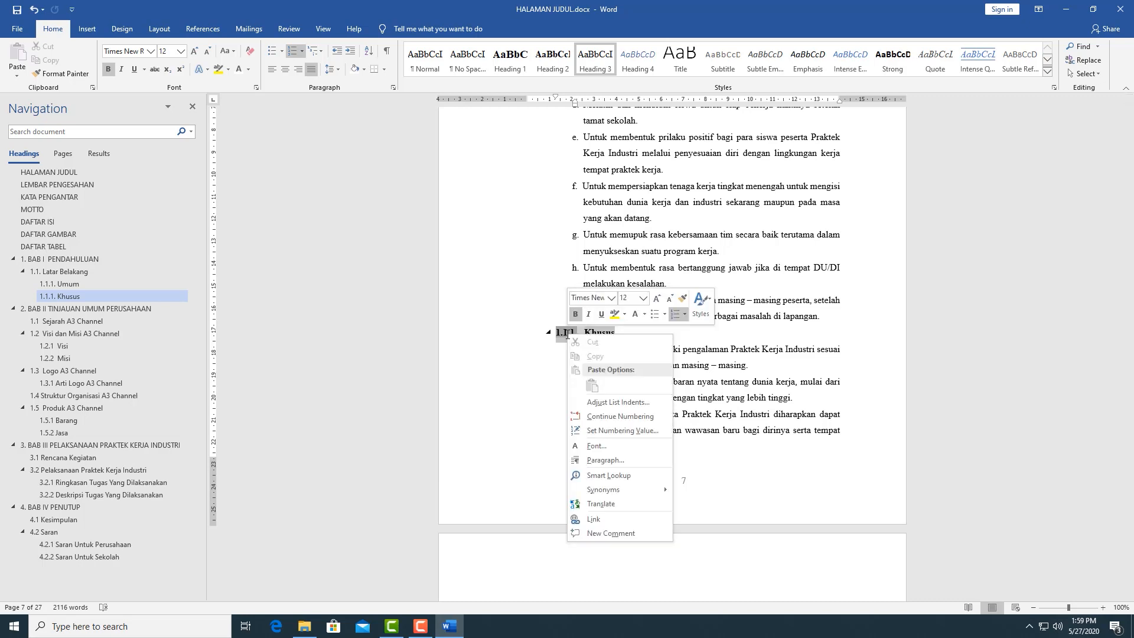
{"action": "left_click", "coordinate": [611, 417]}
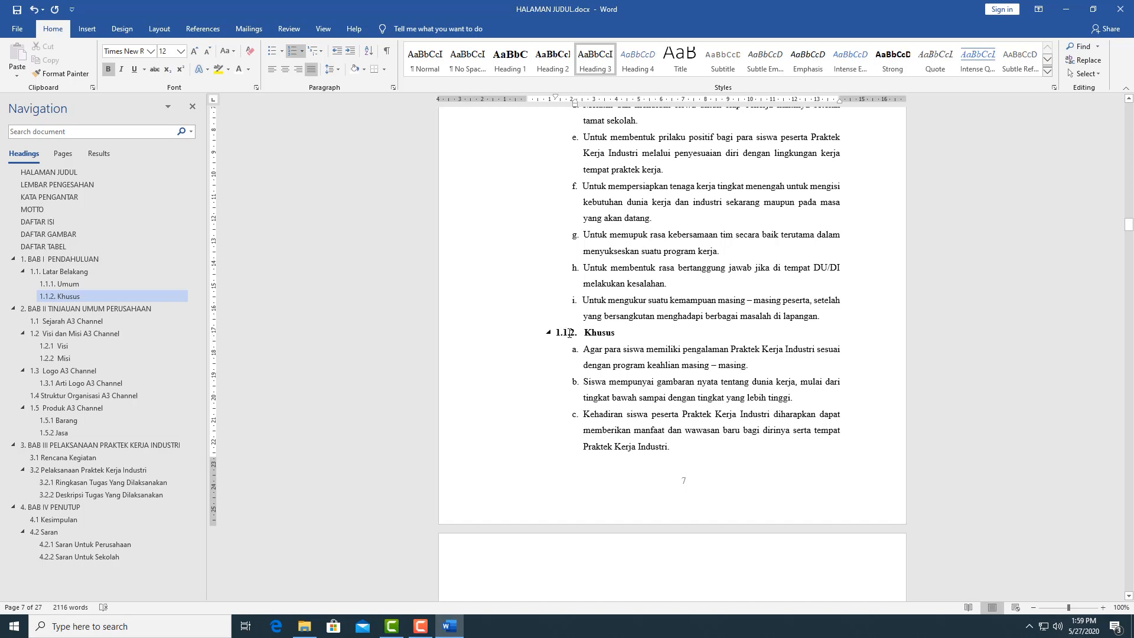
Style the Tujuan subheading as Heading 2 and apply the 1., 1.1., 1.1.1. multilevel list to it.
{"action": "scroll", "coordinate": [605, 347], "scroll_direction": "down", "scroll_amount": 5}
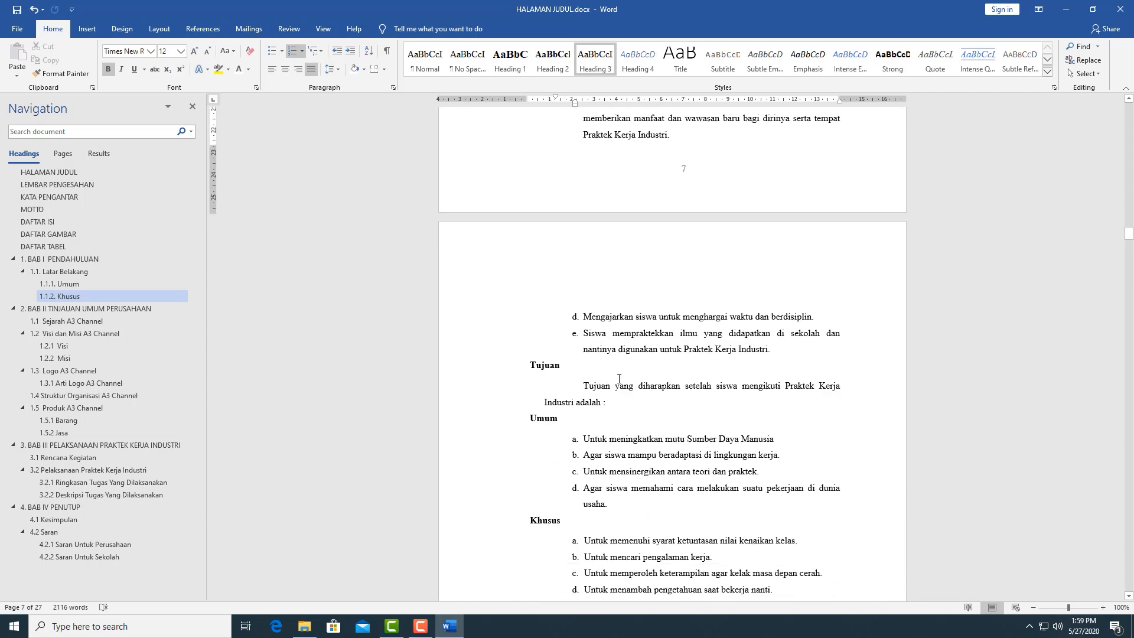
{"action": "left_click", "coordinate": [531, 365]}
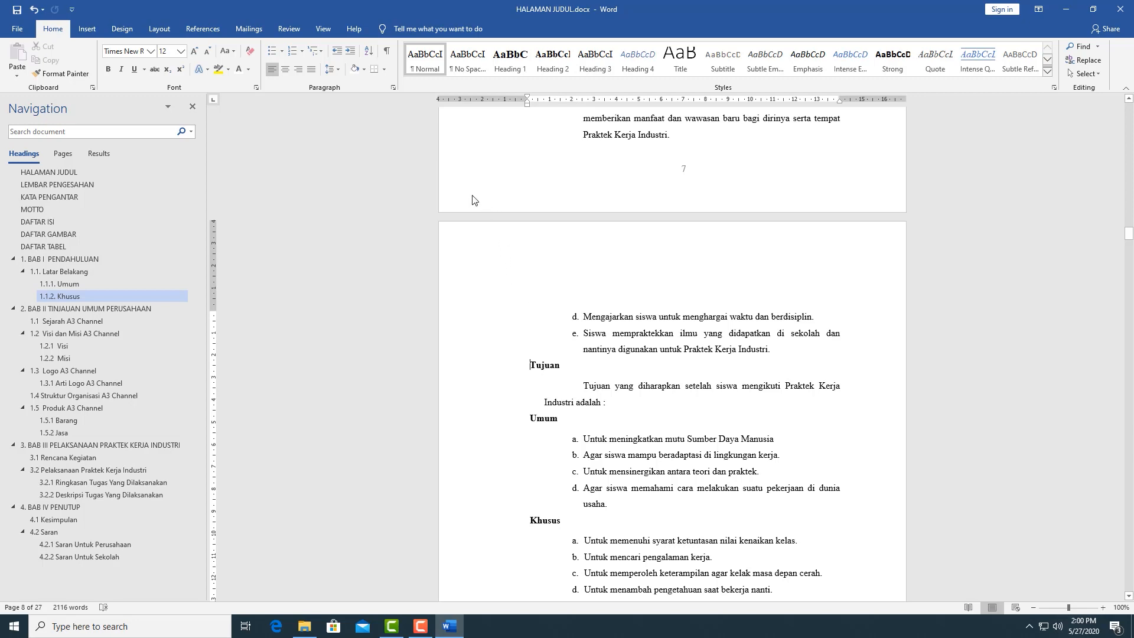
{"action": "left_click", "coordinate": [552, 59]}
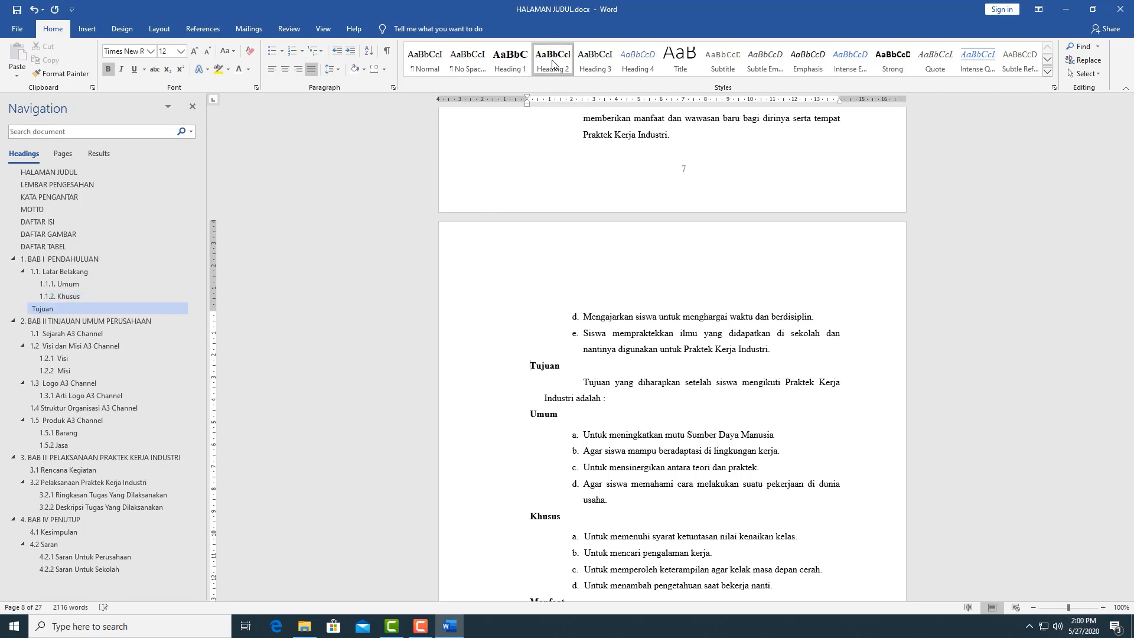
{"action": "left_click", "coordinate": [316, 51]}
{"action": "left_click", "coordinate": [342, 115]}
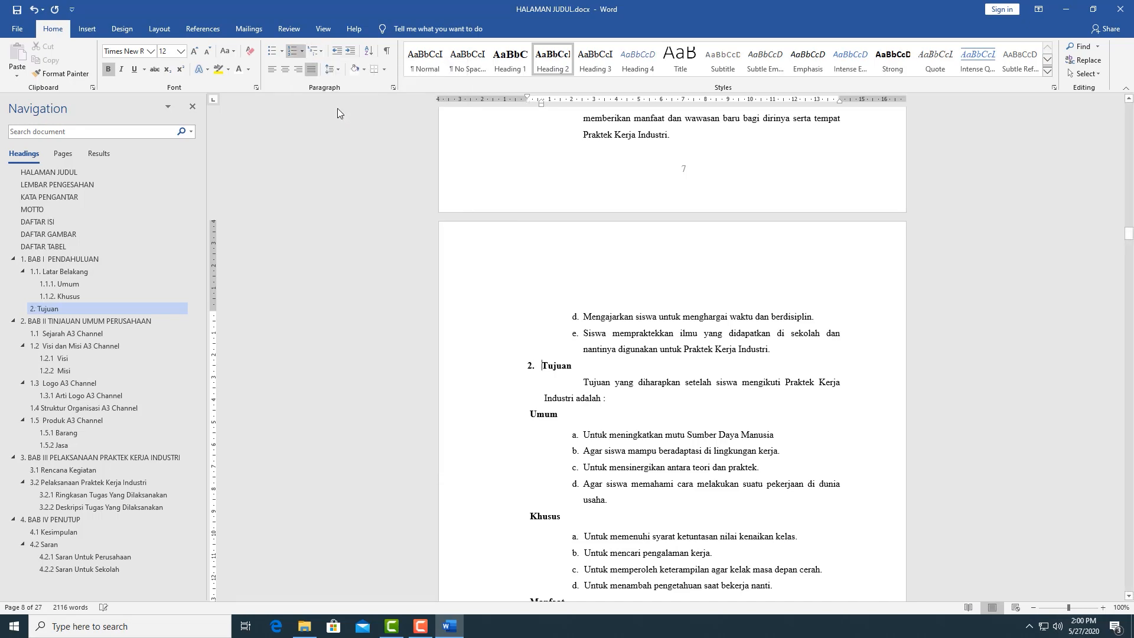
Set Tujuan's numbering to the second list level, 1.2., and move its indent back to the left margin.
{"action": "left_click", "coordinate": [319, 51]}
{"action": "mouse_move", "coordinate": [416, 468]}
{"action": "left_click", "coordinate": [513, 485]}
{"action": "left_click_drag", "start_coordinate": [559, 104], "coordinate": [544, 105]}
Style the Umum subheading under Tujuan as bold Heading 3 and apply the 1., 1.1., 1.1.1. multilevel list.
{"action": "scroll", "coordinate": [530, 324], "scroll_direction": "down", "scroll_amount": 3}
{"action": "left_click", "coordinate": [529, 326]}
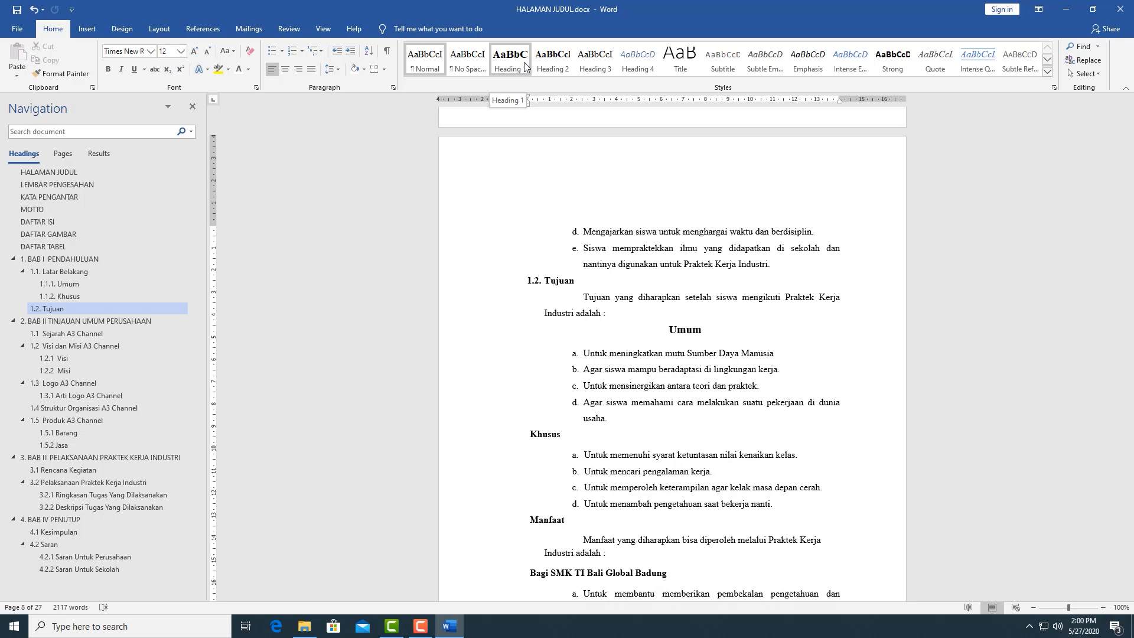
{"action": "key", "text": "alt+shift+Left"}
{"action": "key", "text": "alt+shift+Right"}
{"action": "double_click", "coordinate": [544, 329]}
{"action": "left_click", "coordinate": [108, 69]}
{"action": "left_click", "coordinate": [315, 51]}
{"action": "left_click", "coordinate": [432, 174]}
Move the number of the Umum subheading under Tujuan to the third list level and reduce its hanging indent.
{"action": "left_click", "coordinate": [314, 52]}
{"action": "mouse_move", "coordinate": [414, 468]}
{"action": "left_click", "coordinate": [496, 472]}
{"action": "mouse_move", "coordinate": [576, 105]}
{"action": "left_mouse_down"}
{"action": "mouse_move", "coordinate": [550, 97]}
{"action": "mouse_move", "coordinate": [567, 105]}
{"action": "left_mouse_up"}
Continue the numbering of Umum under Tujuan as 1.2.1. and align its text at about 2 cm.
{"action": "left_click", "coordinate": [564, 336]}
{"action": "right_click", "coordinate": [564, 332]}
{"action": "left_click", "coordinate": [586, 416]}
{"action": "left_click", "coordinate": [572, 104]}
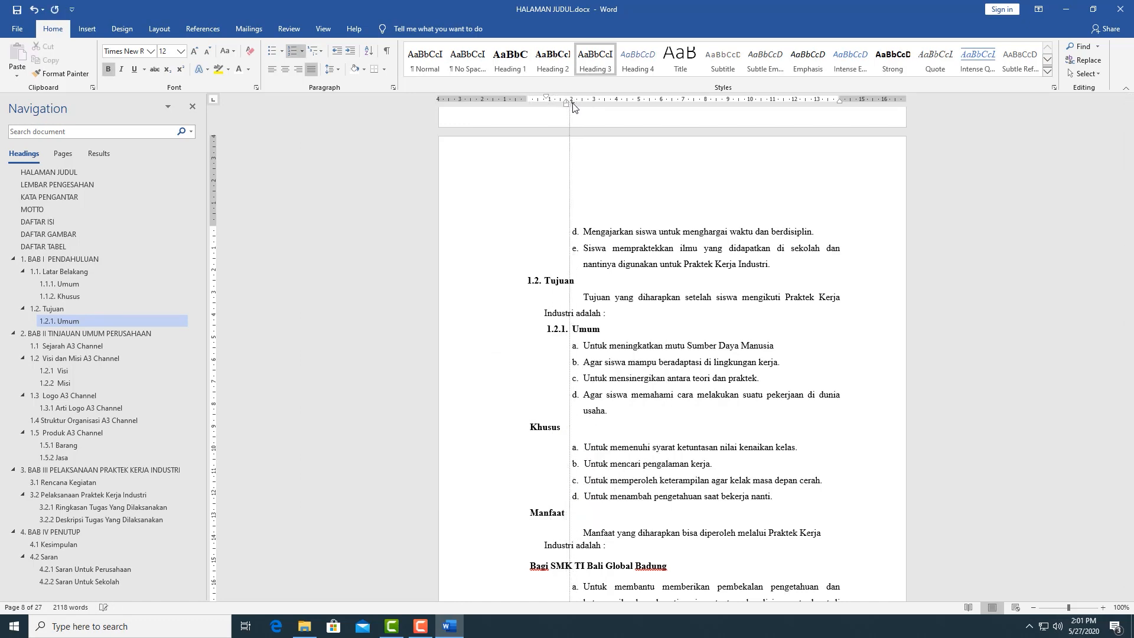
{"action": "left_click", "coordinate": [575, 434]}
Style the Khusus subheading under Tujuan as bold Heading 3 and apply the 1., 1.1., 1.1.1. multilevel list.
{"action": "double_click", "coordinate": [544, 427]}
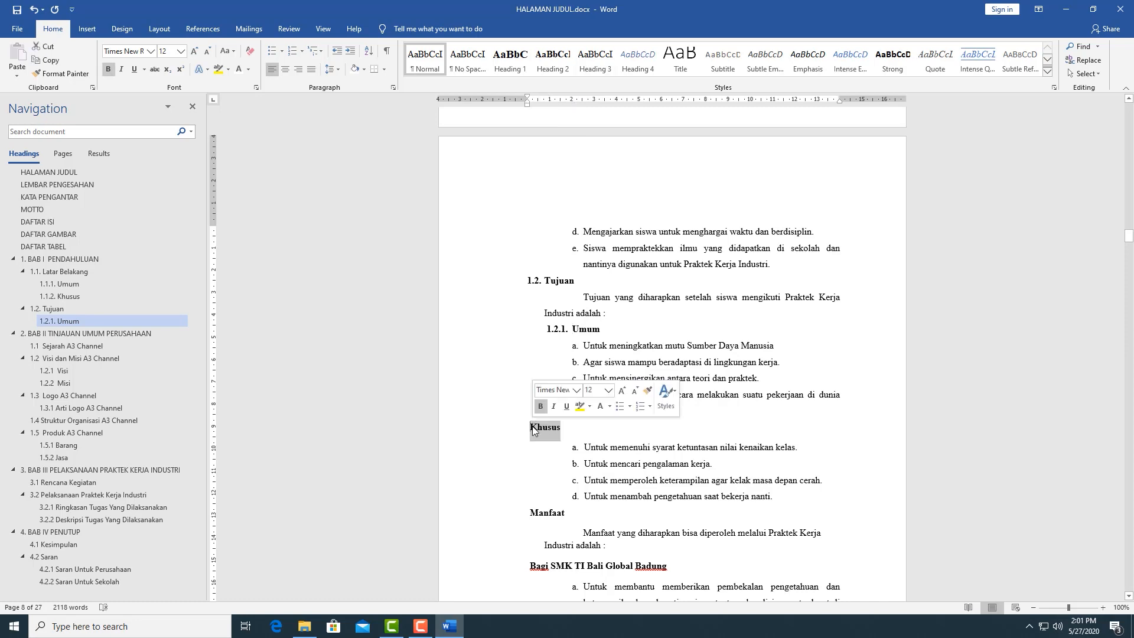
{"action": "left_click", "coordinate": [595, 54]}
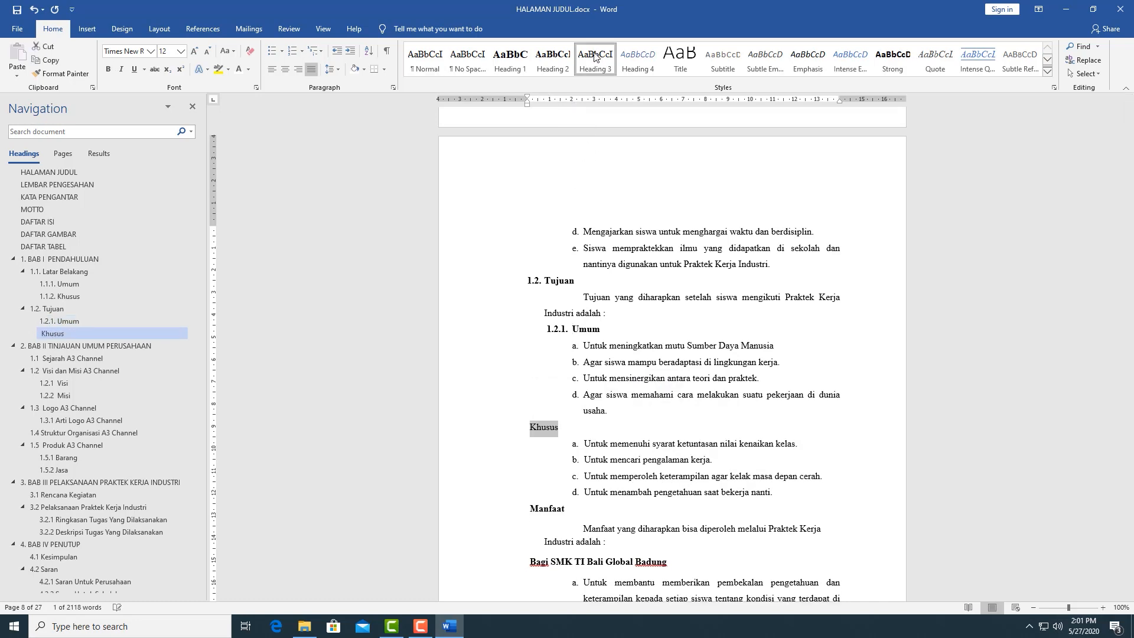
{"action": "key", "text": "ctrl+b"}
{"action": "left_click_drag", "start_coordinate": [527, 105], "coordinate": [559, 105]}
{"action": "left_click", "coordinate": [321, 52]}
{"action": "left_click", "coordinate": [433, 113]}
Set Khusus under Tujuan to the third list level and continue its numbering as 1.2.2.
{"action": "left_click", "coordinate": [320, 52]}
{"action": "mouse_move", "coordinate": [355, 468]}
{"action": "left_click", "coordinate": [498, 474]}
{"action": "right_click", "coordinate": [569, 428]}
{"action": "left_click", "coordinate": [591, 310]}
Style the Manfaat subheading as Heading 2 and number it 1.3. at the second level of the multilevel list.
{"action": "scroll", "coordinate": [545, 344], "scroll_direction": "down", "scroll_amount": 3}
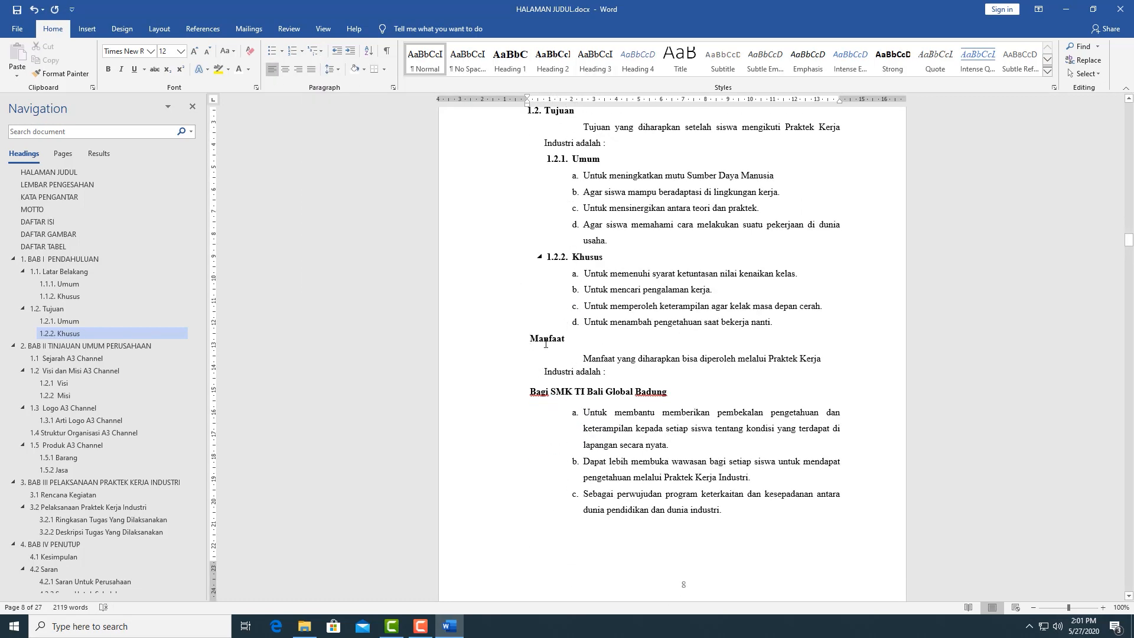
{"action": "scroll", "coordinate": [545, 343], "scroll_direction": "up", "scroll_amount": 2}
{"action": "left_click", "coordinate": [555, 66]}
{"action": "left_click", "coordinate": [319, 52]}
{"action": "left_click", "coordinate": [433, 113]}
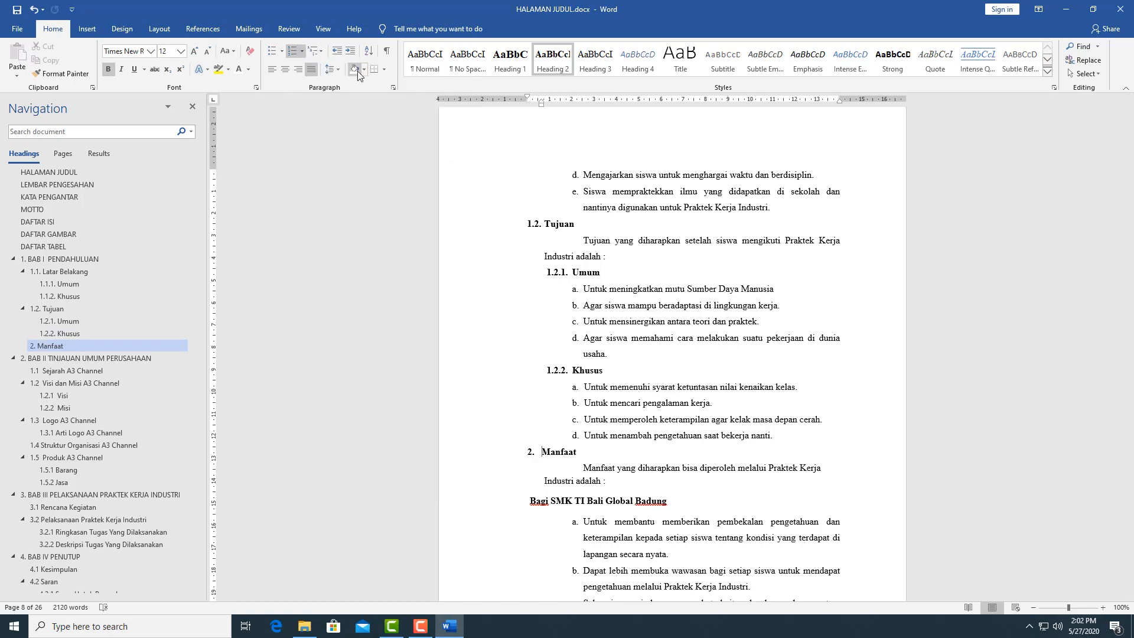
{"action": "left_click", "coordinate": [319, 51]}
{"action": "left_click", "coordinate": [433, 113]}
Style the Bagi SMK TI Bali Global Badung subheading as Heading 3 in bold.
{"action": "scroll", "coordinate": [533, 283], "scroll_direction": "down", "scroll_amount": 3}
{"action": "left_click", "coordinate": [530, 275]}
{"action": "left_click", "coordinate": [302, 52]}
{"action": "left_click", "coordinate": [311, 97]}
{"action": "left_click", "coordinate": [594, 62]}
{"action": "left_click_drag", "start_coordinate": [530, 275], "coordinate": [663, 275]}
{"action": "key", "text": "ctrl+b"}
Number Bagi SMK TI Bali Global Badung as 1.3.1. in the multilevel list and adjust its first-line indent.
{"action": "left_click", "coordinate": [530, 274]}
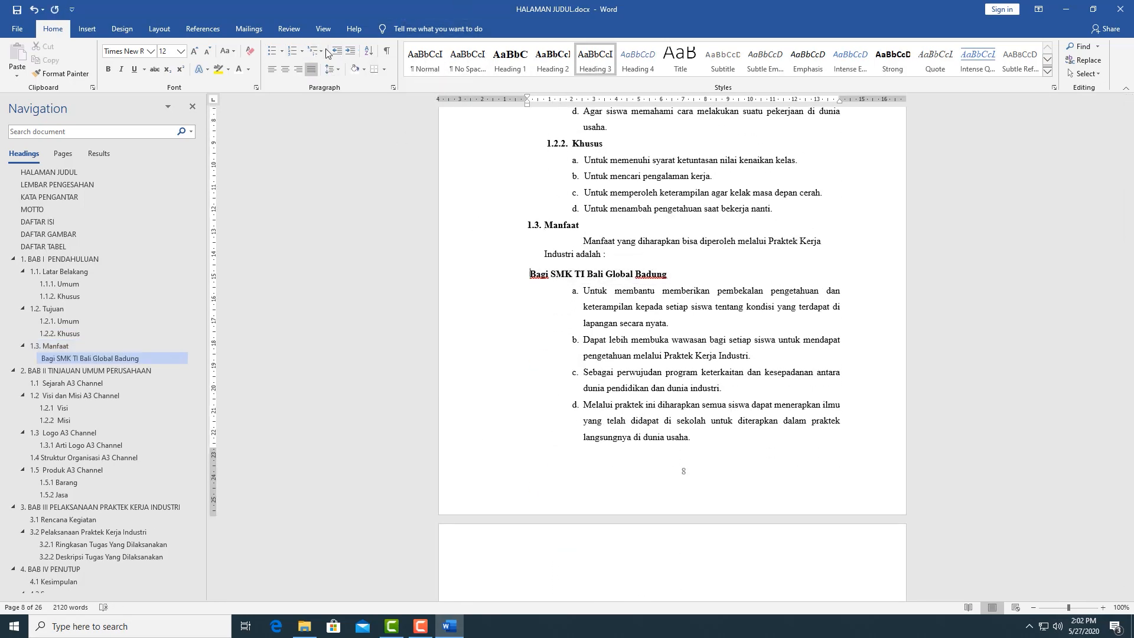
{"action": "left_click", "coordinate": [320, 51]}
{"action": "left_click", "coordinate": [433, 113]}
{"action": "left_click_drag", "start_coordinate": [572, 98], "coordinate": [546, 100]}
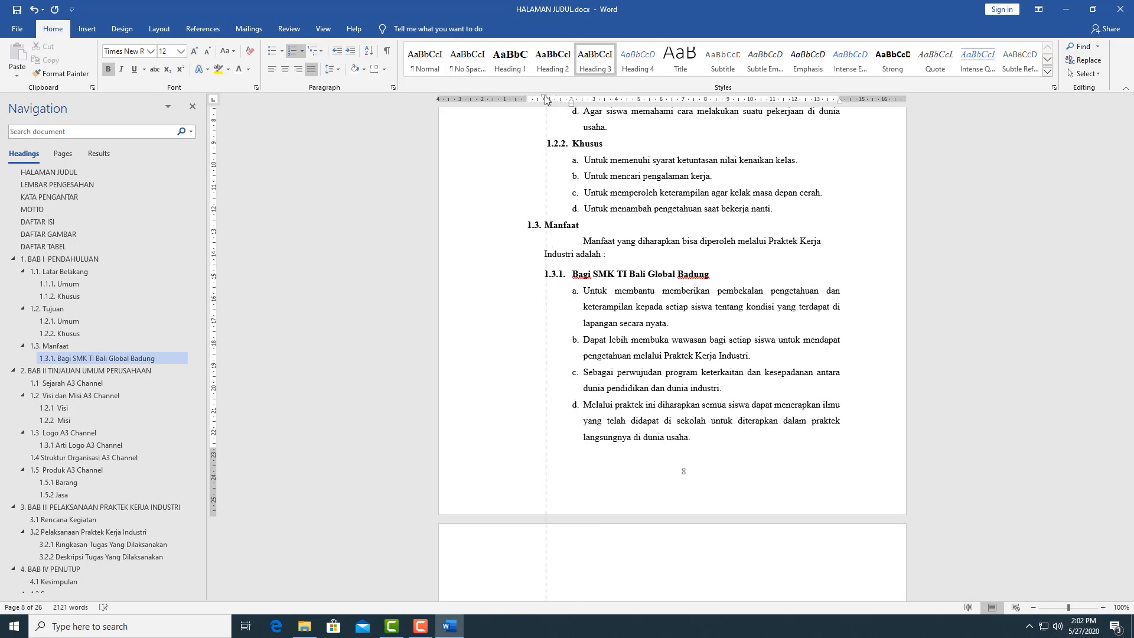
Style the Bagi Perusahaan subheading as bold Heading 3 and apply the 1., 1.1., 1.1.1. multilevel list.
{"action": "scroll", "coordinate": [603, 284], "scroll_direction": "down", "scroll_amount": 6}
{"action": "left_click_drag", "start_coordinate": [600, 283], "coordinate": [529, 283]}
{"action": "left_click", "coordinate": [594, 62]}
{"action": "key", "text": "ctrl+b"}
{"action": "left_click", "coordinate": [319, 51]}
{"action": "left_click", "coordinate": [432, 173]}
Number Bagi Perusahaan as 1.3.2. at the third list level and align its text at about 2 cm.
{"action": "left_click", "coordinate": [319, 51]}
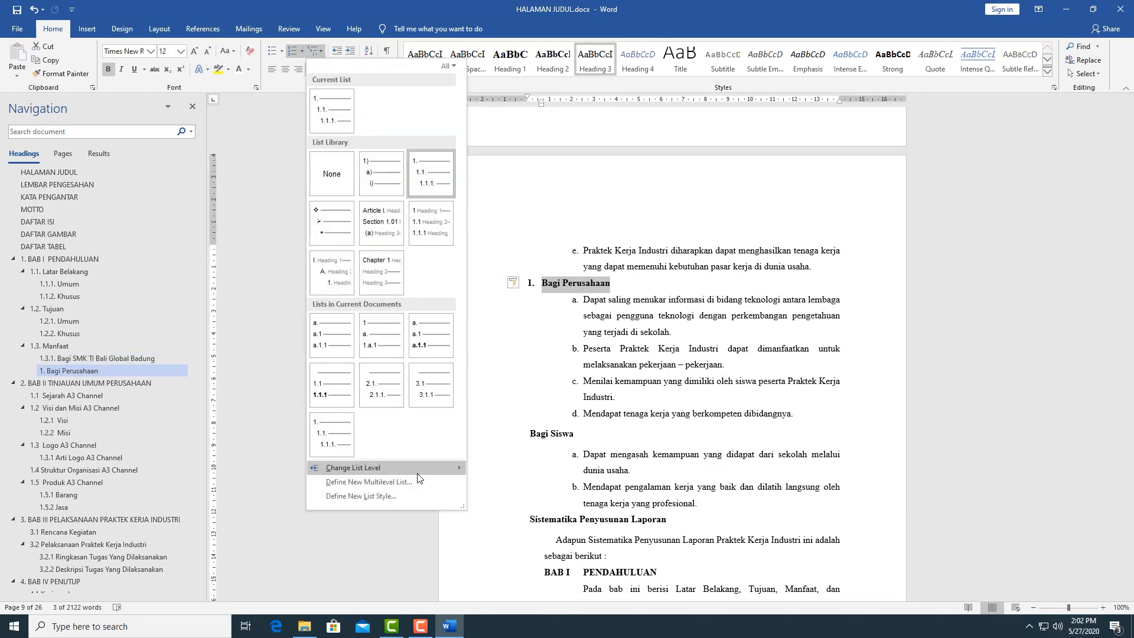
{"action": "mouse_move", "coordinate": [417, 471]}
{"action": "left_click", "coordinate": [493, 496]}
{"action": "right_click", "coordinate": [568, 283]}
{"action": "left_click", "coordinate": [586, 396]}
{"action": "left_click_drag", "start_coordinate": [575, 104], "coordinate": [566, 105]}
{"action": "left_click", "coordinate": [571, 102]}
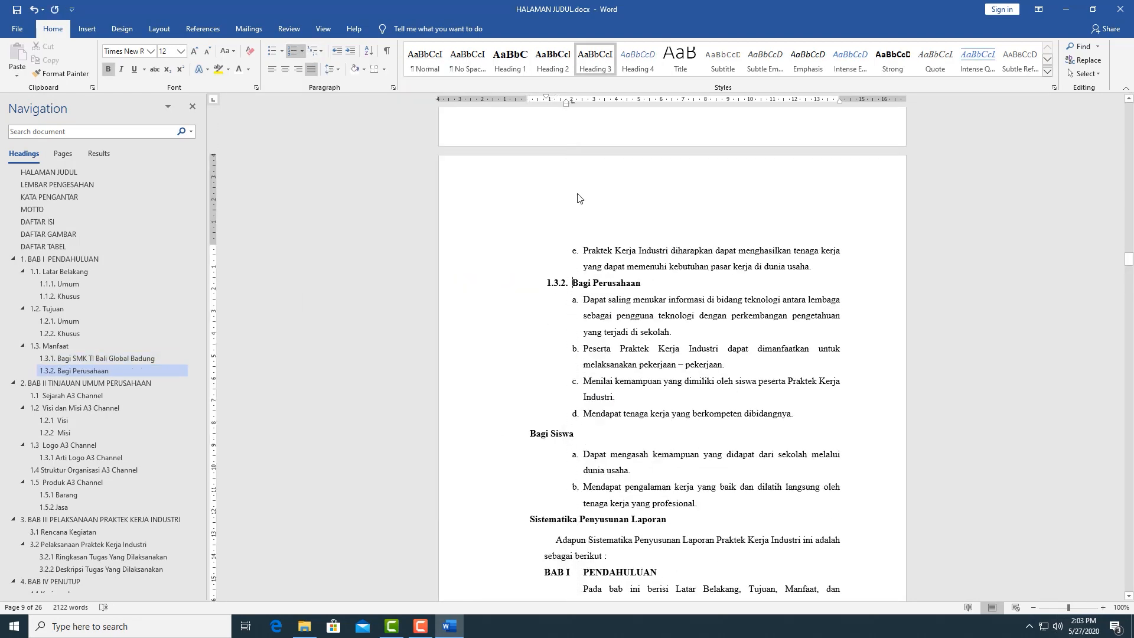
Style the Bagi Siswa subheading as Heading 3 and apply the 1., 1.1., 1.1.1. multilevel list.
{"action": "scroll", "coordinate": [578, 198], "scroll_direction": "up", "scroll_amount": 2}
{"action": "scroll", "coordinate": [578, 237], "scroll_direction": "down", "scroll_amount": 5}
{"action": "left_click_drag", "start_coordinate": [574, 264], "coordinate": [530, 264]}
{"action": "left_click", "coordinate": [594, 62]}
{"action": "left_click", "coordinate": [320, 51]}
{"action": "left_click", "coordinate": [431, 173]}
Number Bagi Siswa as 1.3.3. at the third list level and adjust its indents to match the other subheadings.
{"action": "left_click", "coordinate": [320, 52]}
{"action": "mouse_move", "coordinate": [413, 468]}
{"action": "left_click", "coordinate": [499, 479]}
{"action": "right_click", "coordinate": [566, 264]}
{"action": "left_click", "coordinate": [591, 345]}
{"action": "left_click_drag", "start_coordinate": [555, 95], "coordinate": [545, 94]}
{"action": "left_click", "coordinate": [573, 101]}
Style the Sistematika Penyusunan Laporan subheading as Heading 2 and apply list numbering to it.
{"action": "scroll", "coordinate": [556, 236], "scroll_direction": "down", "scroll_amount": 3}
{"action": "left_click", "coordinate": [531, 233]}
{"action": "left_click", "coordinate": [303, 52]}
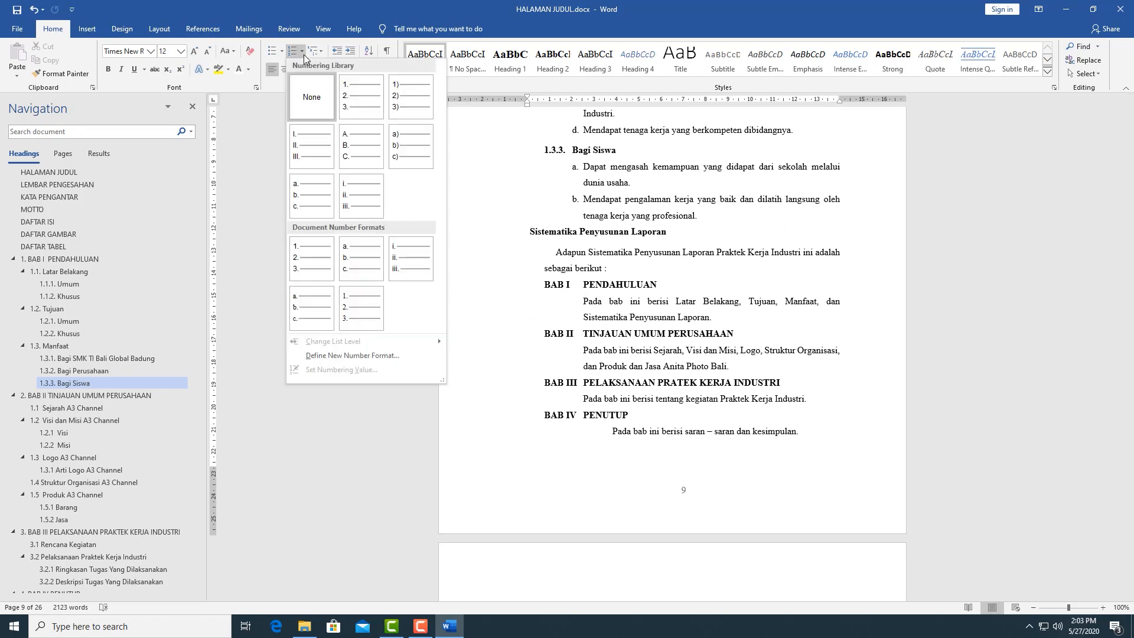
{"action": "left_click", "coordinate": [659, 235]}
{"action": "left_click_drag", "start_coordinate": [667, 232], "coordinate": [529, 233]}
{"action": "left_click", "coordinate": [557, 64]}
{"action": "left_click", "coordinate": [320, 51]}
{"action": "left_click", "coordinate": [395, 337]}
Number Sistematika Penyusunan Laporan as 1.4. at the second list level and reduce its hanging indent.
{"action": "left_click", "coordinate": [303, 52]}
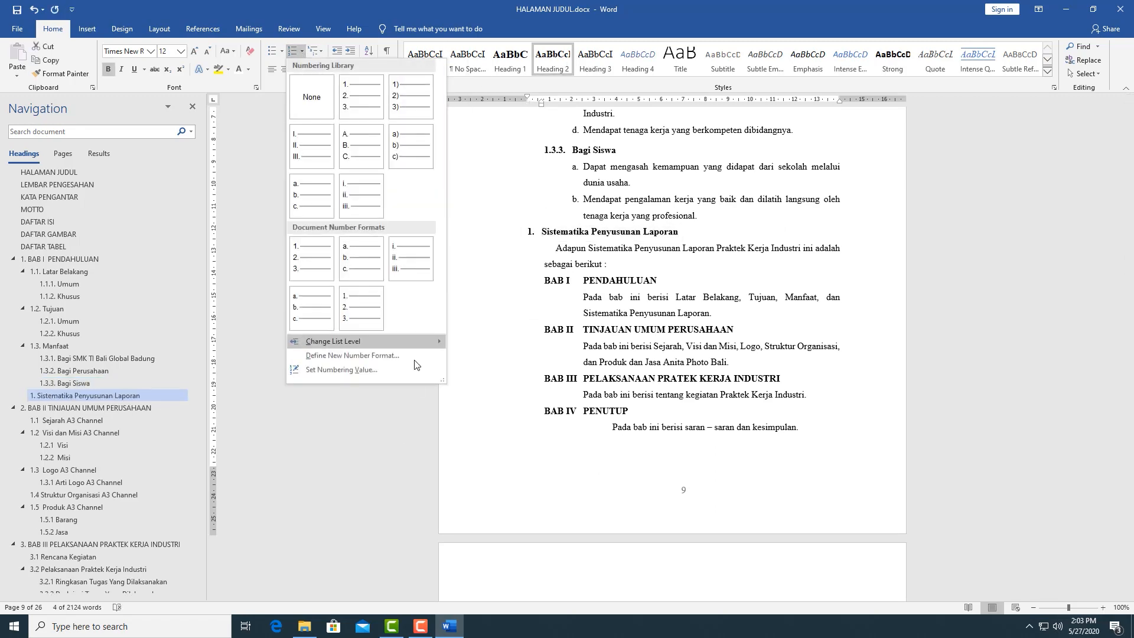
{"action": "mouse_move", "coordinate": [414, 341]}
{"action": "left_click", "coordinate": [484, 365]}
{"action": "right_click", "coordinate": [544, 233]}
{"action": "left_click", "coordinate": [570, 313]}
{"action": "left_click_drag", "start_coordinate": [560, 105], "coordinate": [543, 106]}
Remove the extra indent before the BAB IV description line in the Sistematika Penyusunan Laporan section.
{"action": "scroll", "coordinate": [543, 143], "scroll_direction": "up", "scroll_amount": 9}
{"action": "scroll", "coordinate": [543, 144], "scroll_direction": "down", "scroll_amount": 10}
{"action": "scroll", "coordinate": [580, 297], "scroll_direction": "up", "scroll_amount": 1}
{"action": "left_click", "coordinate": [612, 315]}
{"action": "key", "text": "BackSpace"}
Set the numbering value of the BAB II subheadings so that Sejarah A3 Channel starts at 2.1.
{"action": "scroll", "coordinate": [603, 286], "scroll_direction": "down", "scroll_amount": 3}
{"action": "scroll", "coordinate": [604, 286], "scroll_direction": "down", "scroll_amount": 1}
{"action": "left_click", "coordinate": [533, 312]}
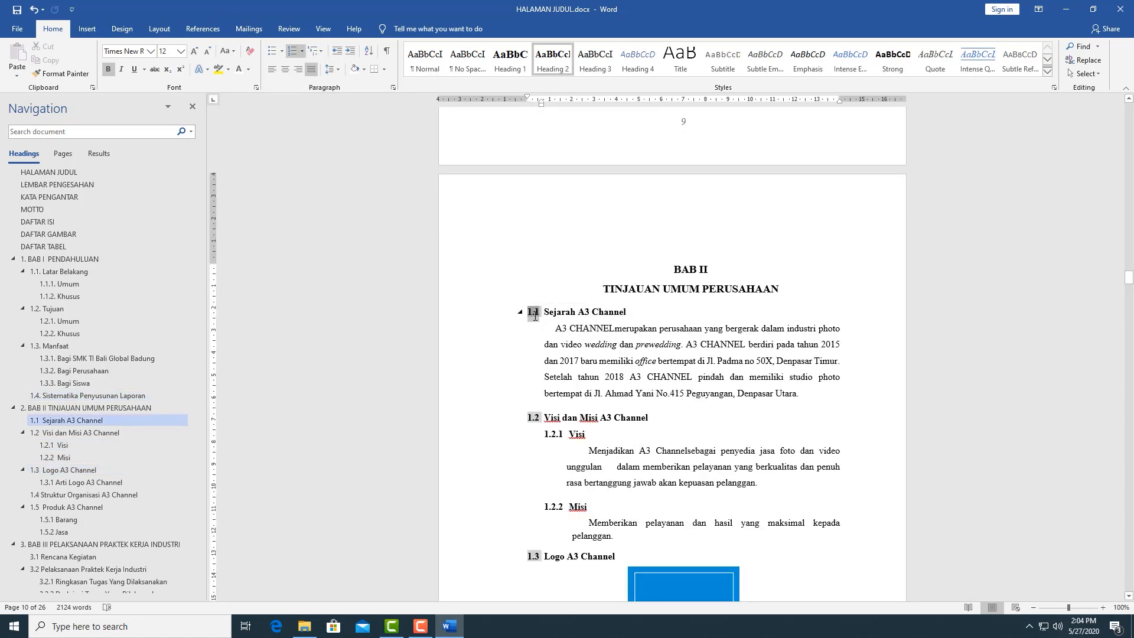
{"action": "right_click", "coordinate": [535, 316]}
{"action": "left_click", "coordinate": [576, 436]}
{"action": "left_click", "coordinate": [529, 279]}
{"action": "left_click", "coordinate": [526, 288]}
{"action": "left_click", "coordinate": [532, 312]}
{"action": "left_click", "coordinate": [554, 344]}
{"action": "left_click", "coordinate": [585, 366]}
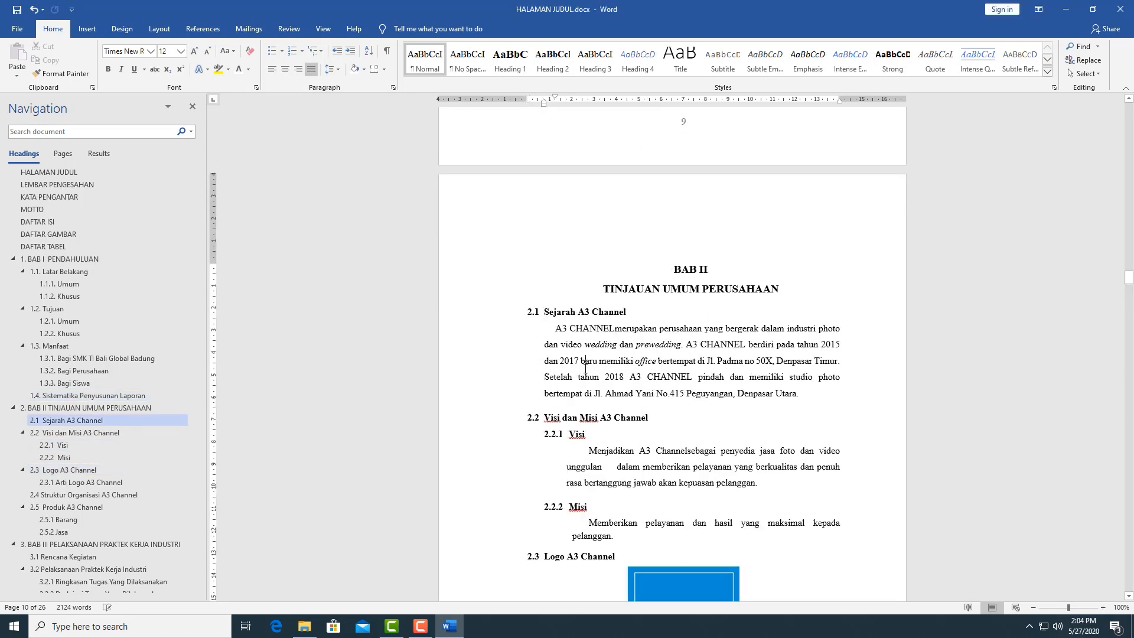
Look through the numbered headings of the remaining chapters and go to the Saran Untuk Sekolah subheading at the end.
{"action": "scroll", "coordinate": [585, 367], "scroll_direction": "down", "scroll_amount": 20}
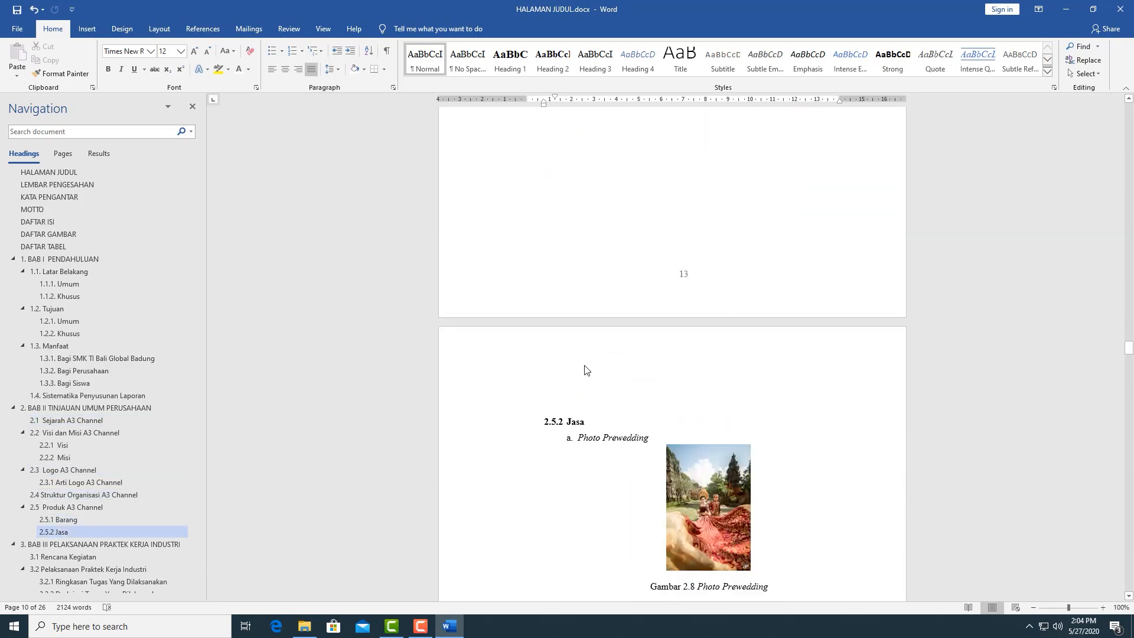
{"action": "scroll", "coordinate": [489, 388], "scroll_direction": "down", "scroll_amount": 20}
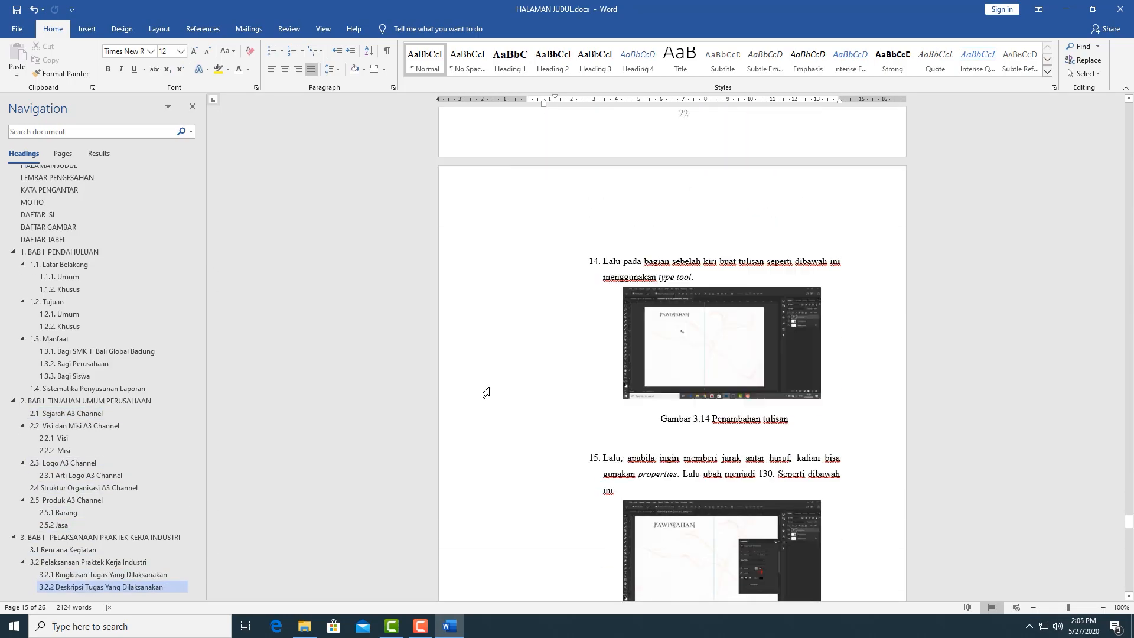
{"action": "scroll", "coordinate": [486, 393], "scroll_direction": "down", "scroll_amount": 10}
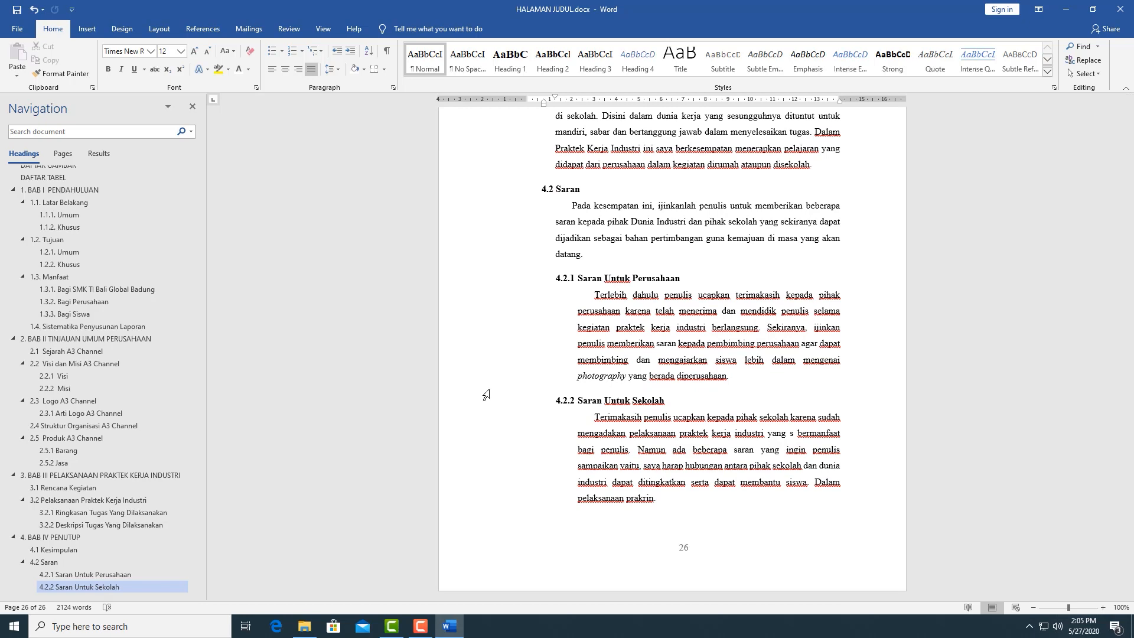
{"action": "left_click", "coordinate": [83, 586]}
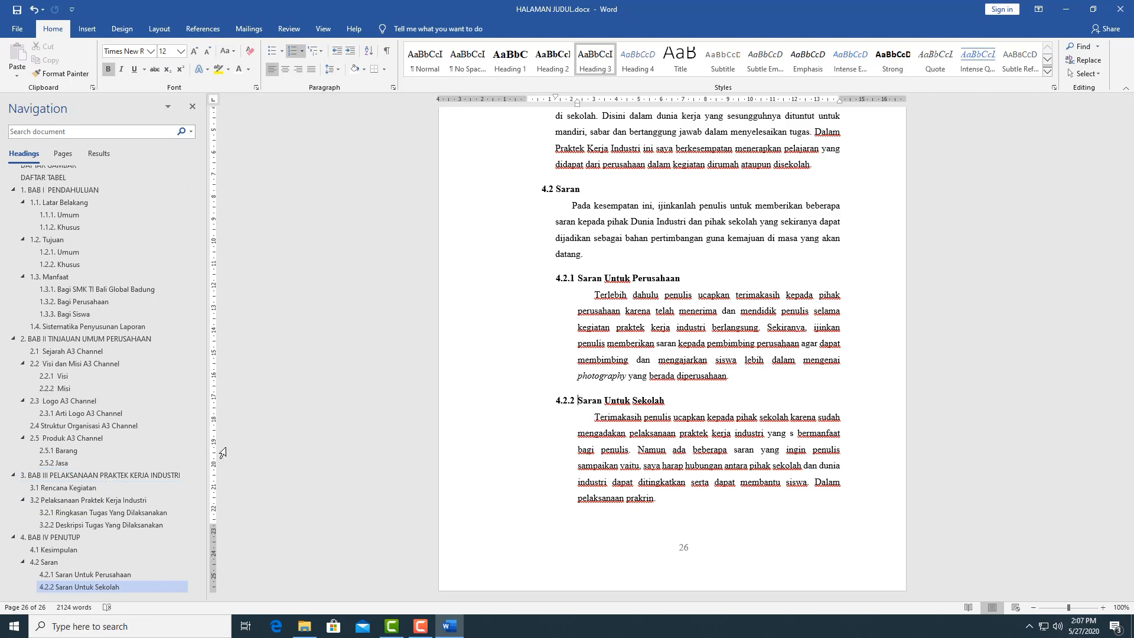
Add an empty body-text line directly beneath the DAFTAR ISI heading.
{"action": "scroll", "coordinate": [570, 384], "scroll_direction": "up", "scroll_amount": 5}
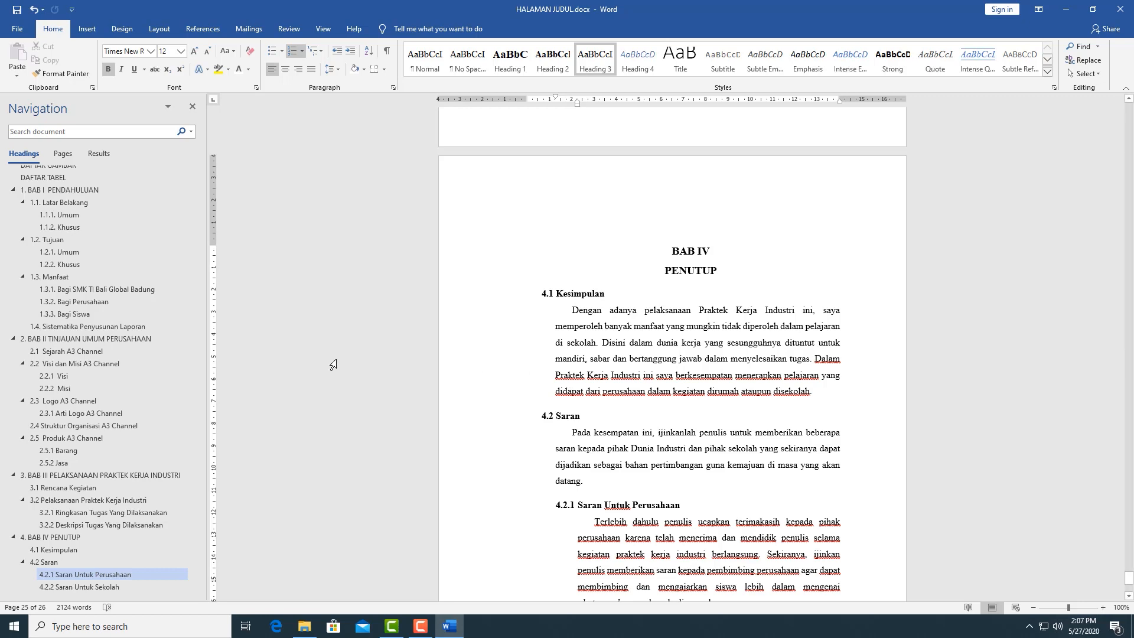
{"action": "scroll", "coordinate": [136, 287], "scroll_direction": "up", "scroll_amount": 2}
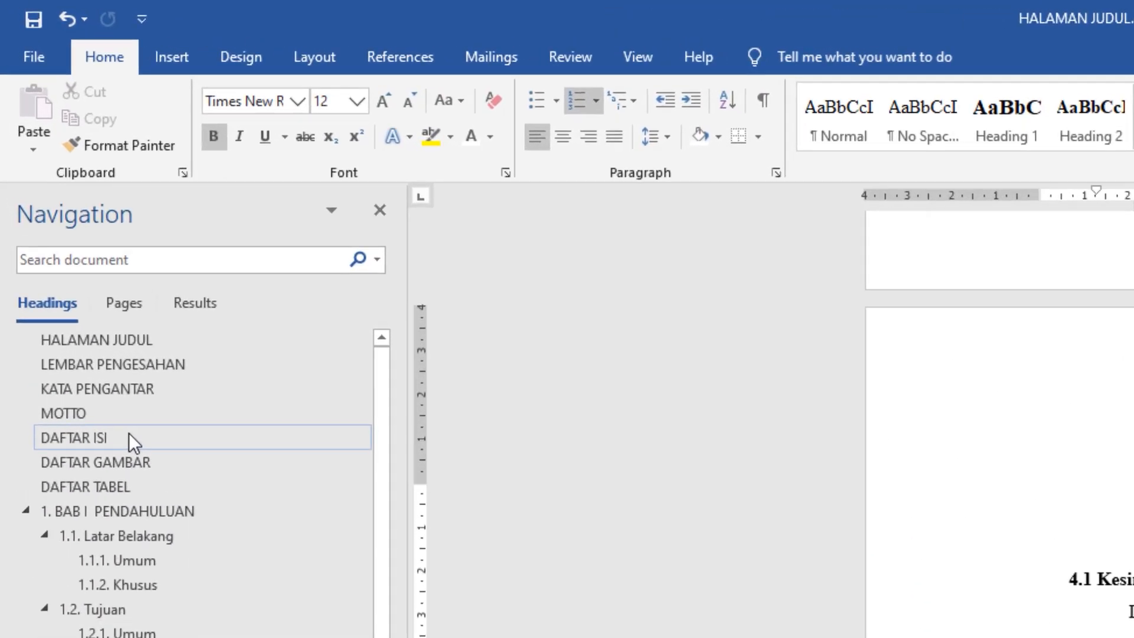
{"action": "left_click", "coordinate": [129, 434]}
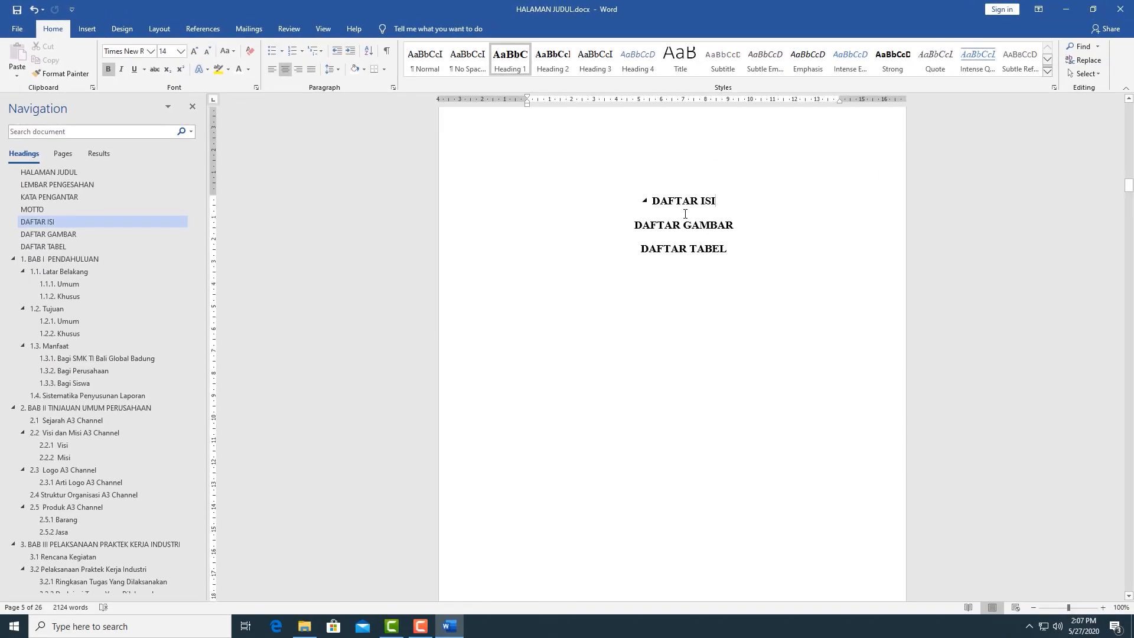
{"action": "key", "text": "Return"}
{"action": "left_click", "coordinate": [728, 200]}
{"action": "left_click", "coordinate": [715, 223]}
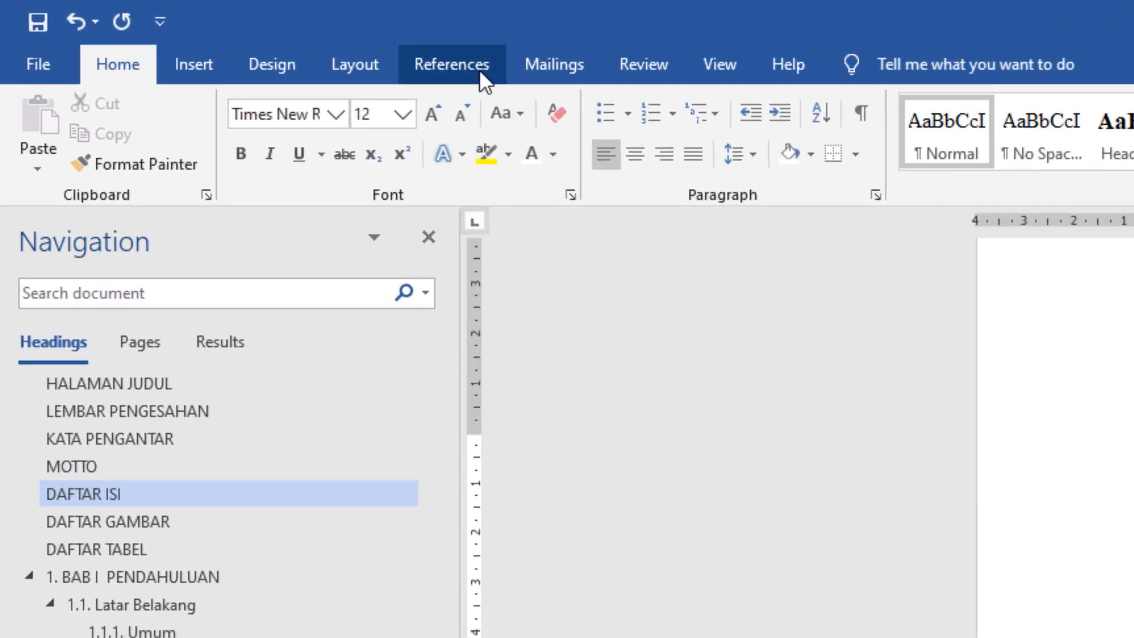
Insert an automatic table of contents titled Contents on the empty line beneath DAFTAR ISI.
{"action": "left_click", "coordinate": [480, 69]}
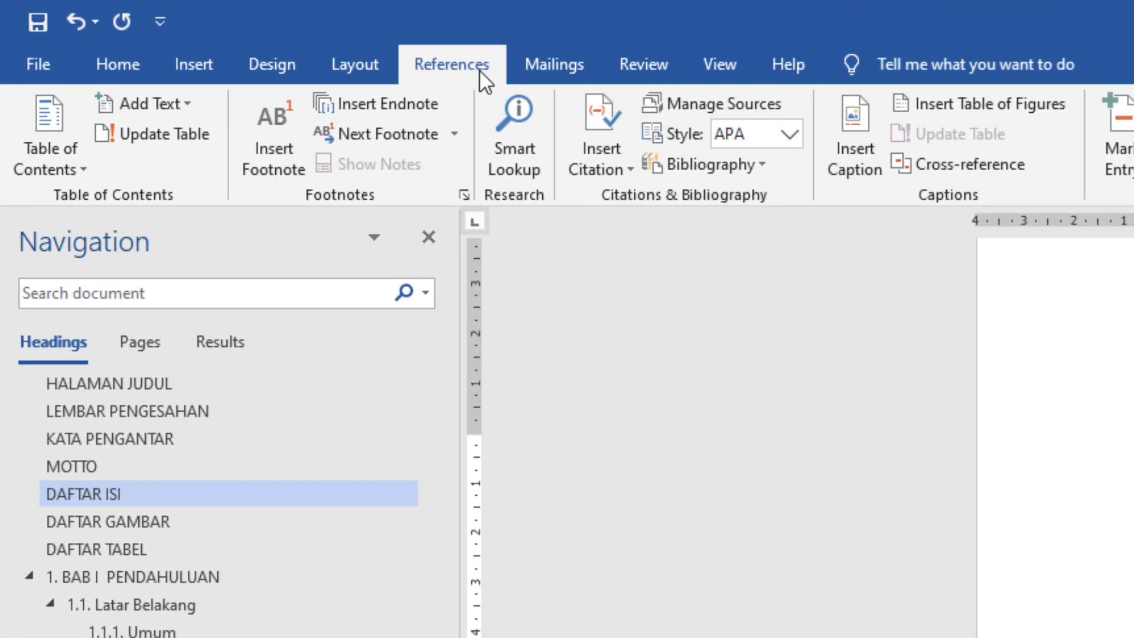
{"action": "left_click", "coordinate": [46, 177]}
{"action": "left_click", "coordinate": [106, 298]}
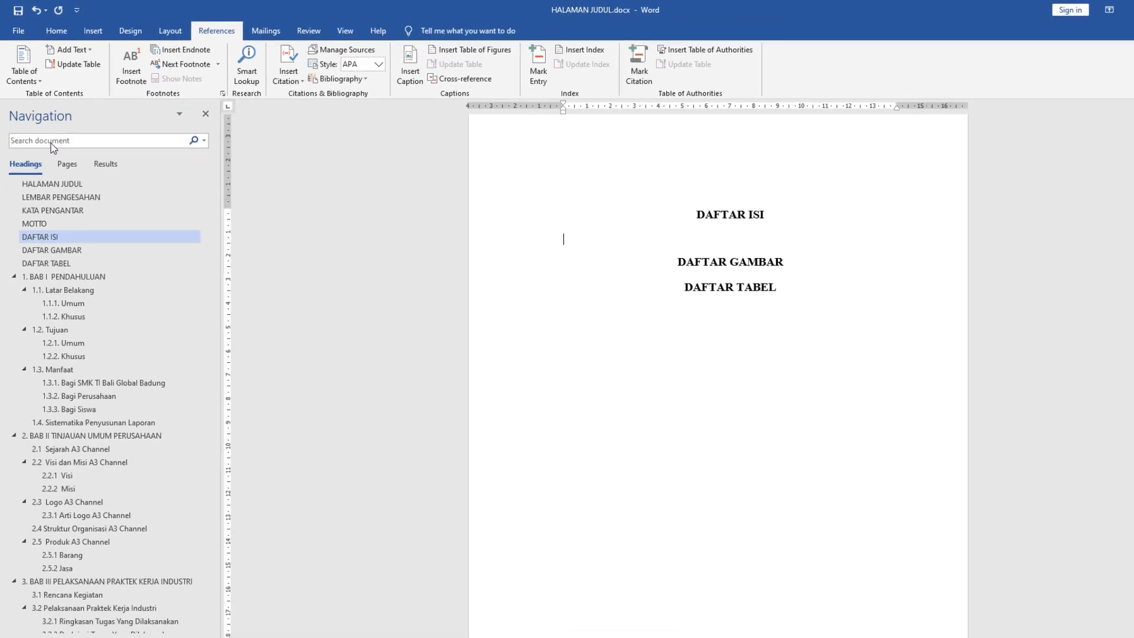
{"action": "scroll", "coordinate": [455, 297], "scroll_direction": "up", "scroll_amount": 5}
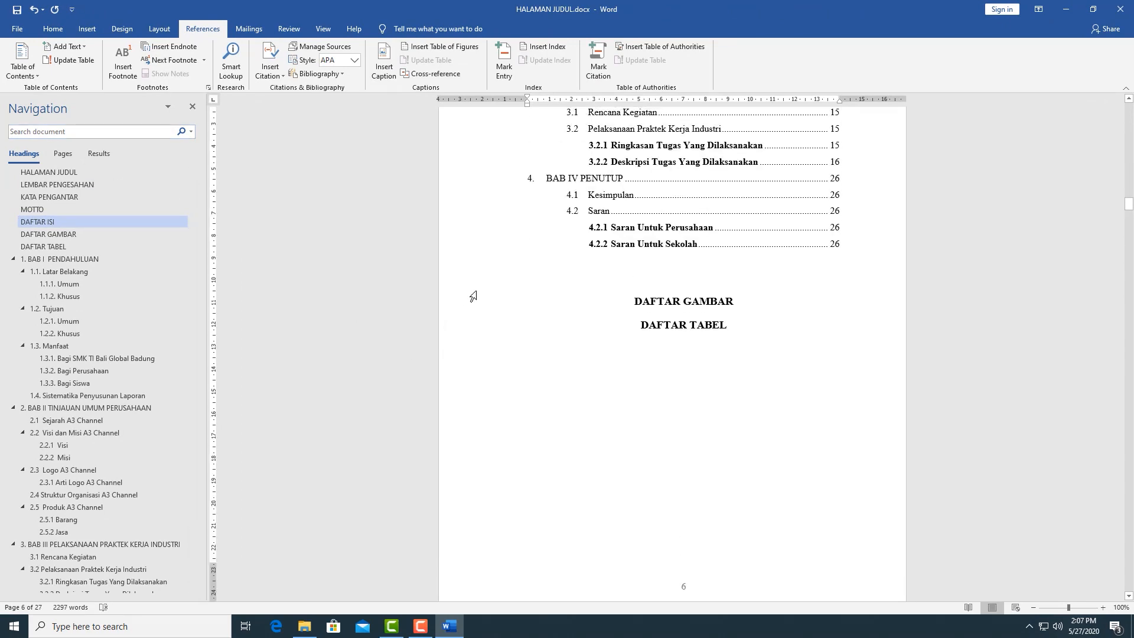
{"action": "scroll", "coordinate": [701, 322], "scroll_direction": "up", "scroll_amount": 15}
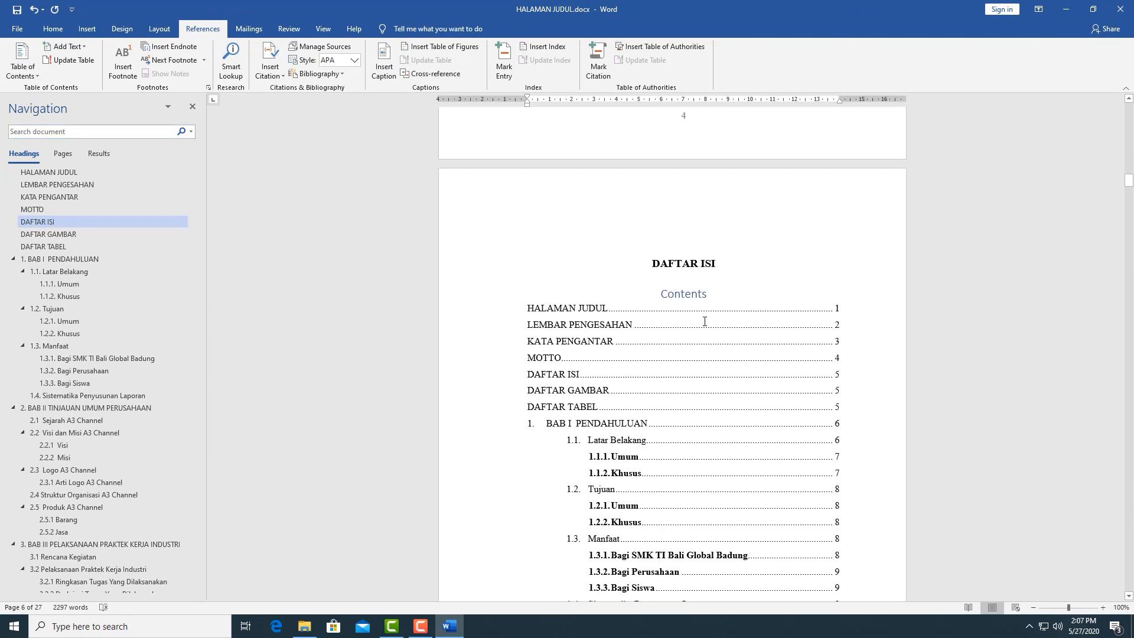
Delete the Contents title above the table of contents entries.
{"action": "left_click", "coordinate": [712, 304]}
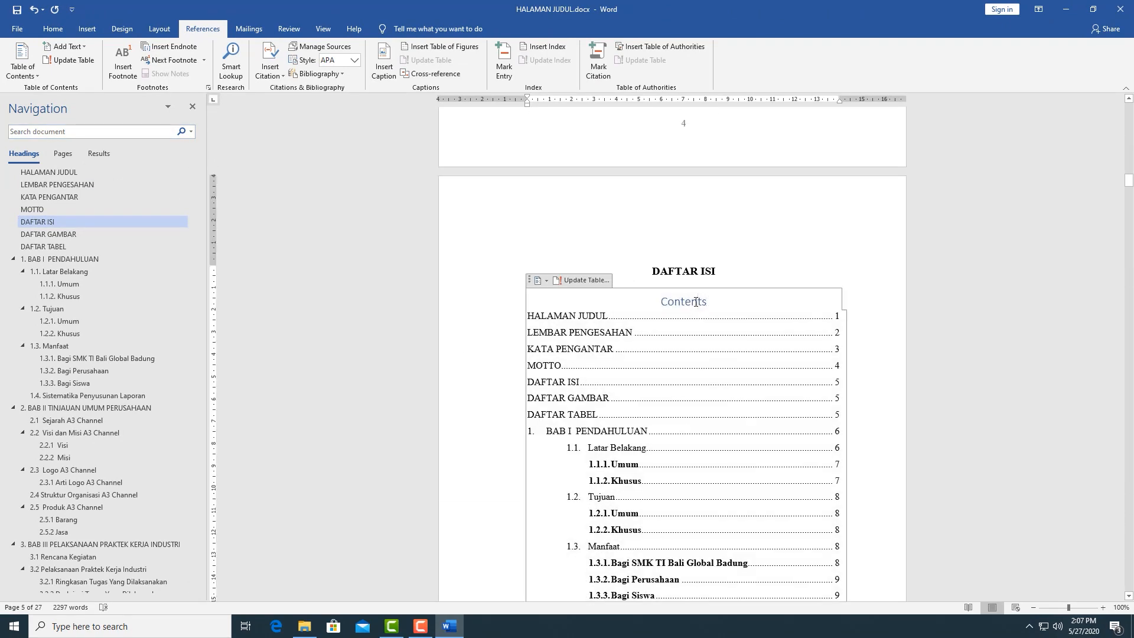
{"action": "double_click", "coordinate": [696, 301]}
{"action": "key", "text": "Delete"}
{"action": "key", "text": "Left"}
{"action": "scroll", "coordinate": [707, 295], "scroll_direction": "down", "scroll_amount": 20}
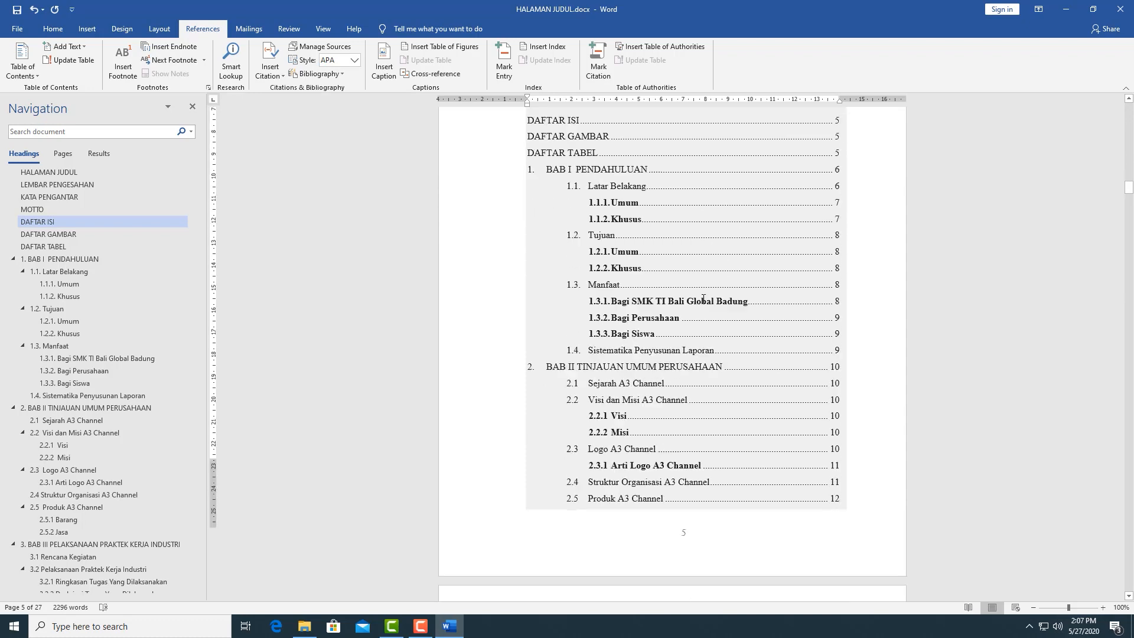
{"action": "scroll", "coordinate": [703, 300], "scroll_direction": "up", "scroll_amount": 20}
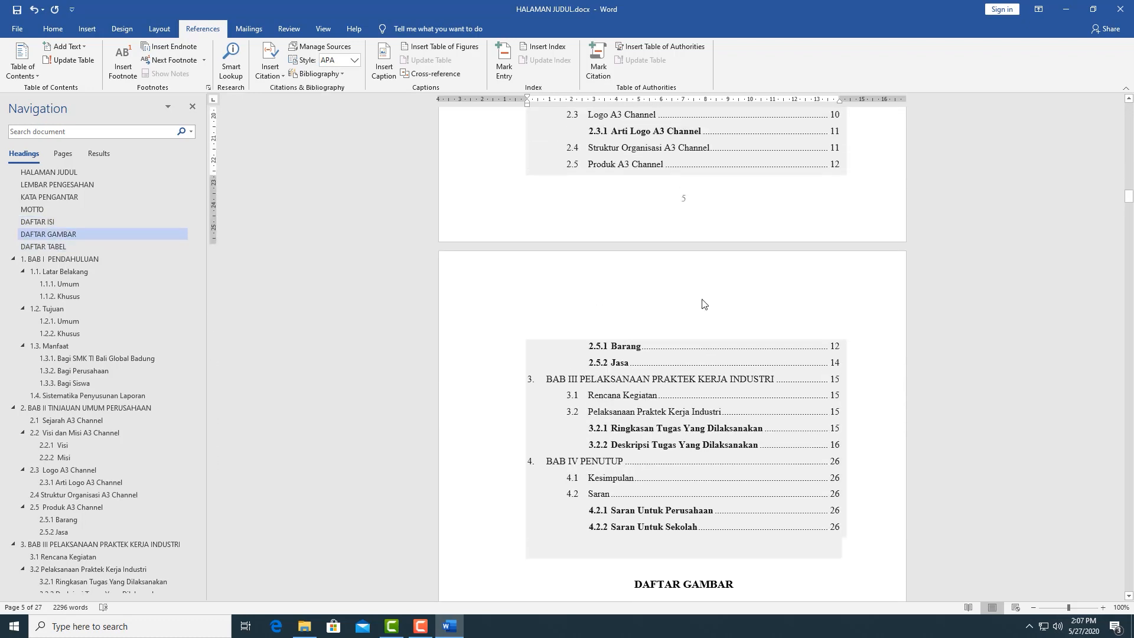
{"action": "scroll", "coordinate": [702, 299], "scroll_direction": "up", "scroll_amount": 4}
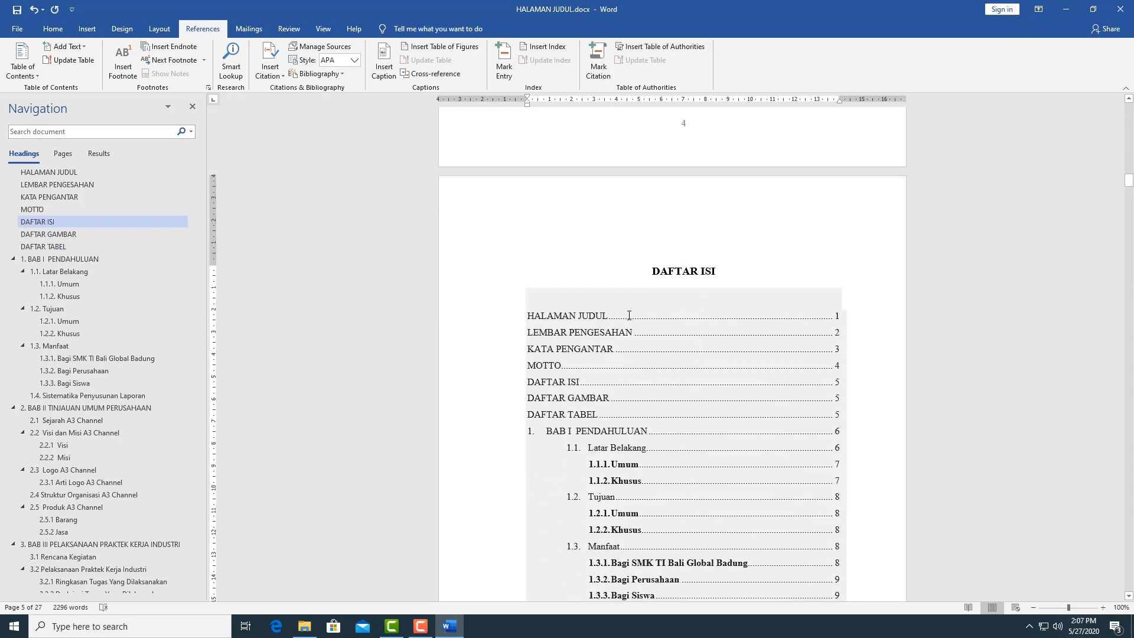
Remove the leading list numbers from the BAB I and BAB II chapter entries in the table of contents.
{"action": "left_click", "coordinate": [547, 433]}
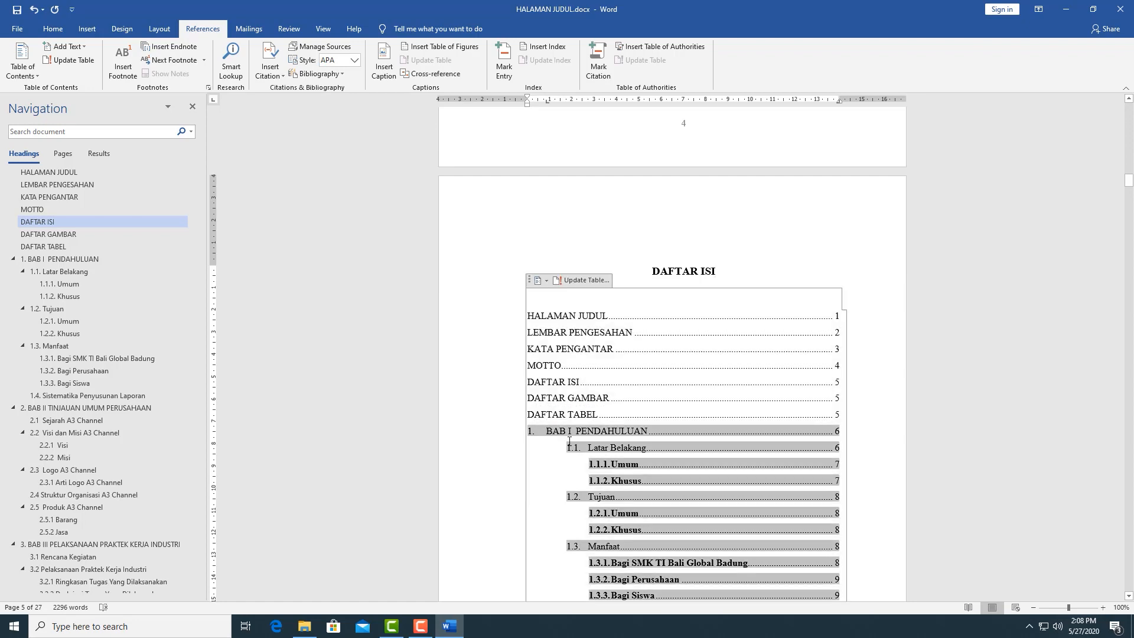
{"action": "key", "text": "BackSpace"}
{"action": "scroll", "coordinate": [568, 441], "scroll_direction": "down", "scroll_amount": 4}
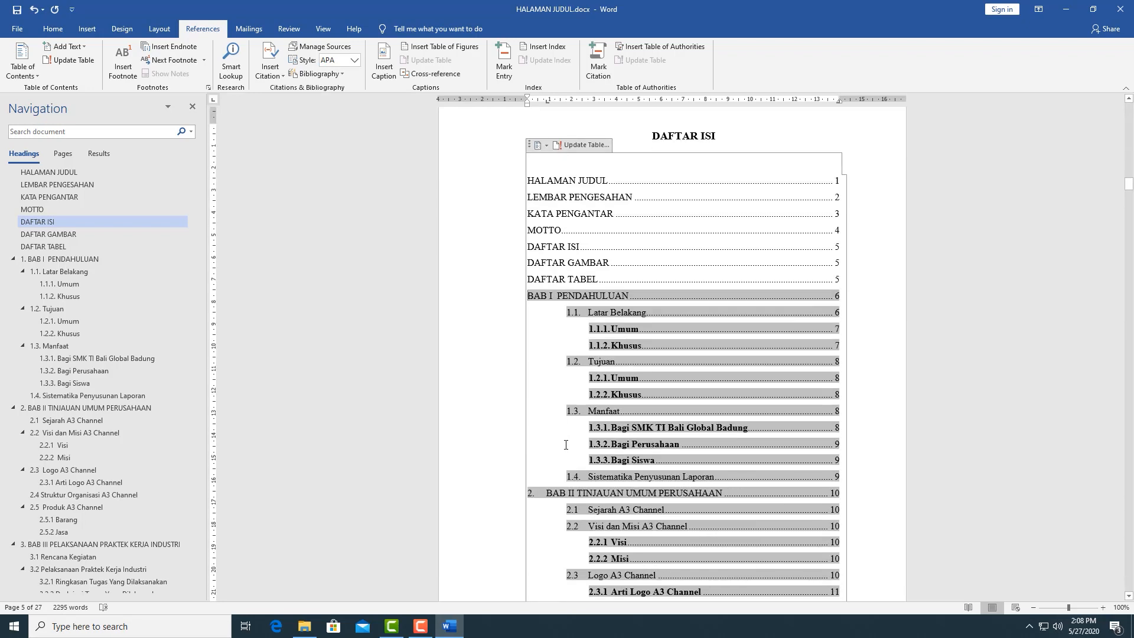
{"action": "left_click", "coordinate": [546, 374]}
{"action": "key", "text": "BackSpace"}
{"action": "scroll", "coordinate": [544, 374], "scroll_direction": "down", "scroll_amount": 6}
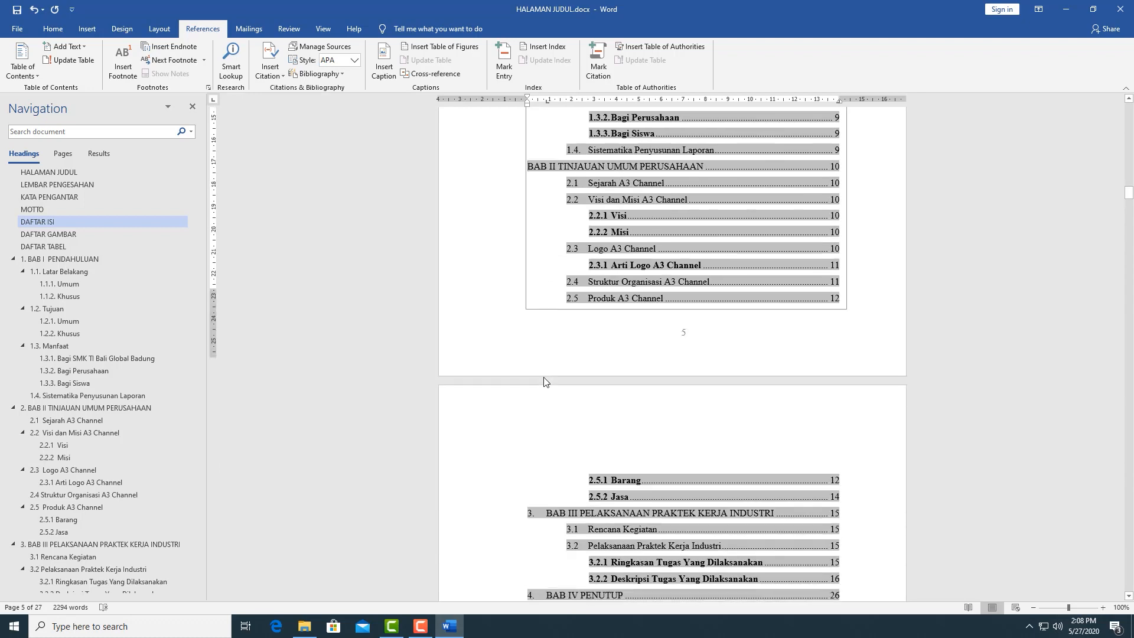
Remove the leading list numbers from the BAB III and BAB IV chapter entries in the table of contents.
{"action": "left_click", "coordinate": [549, 350]}
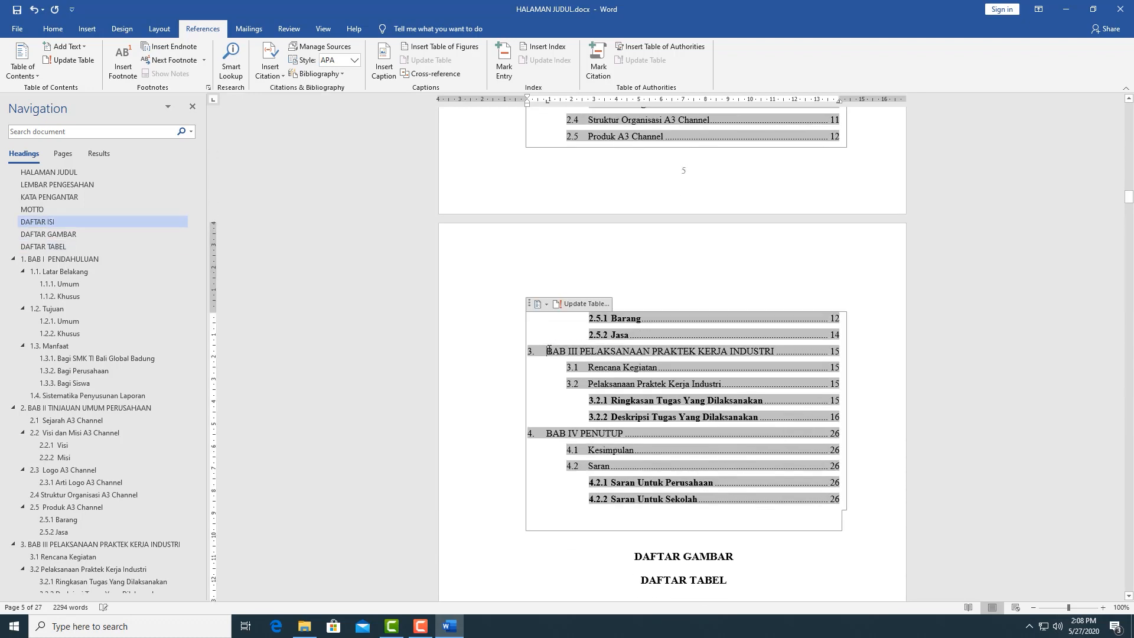
{"action": "key", "text": "BackSpace"}
{"action": "key", "text": "BackSpace"}
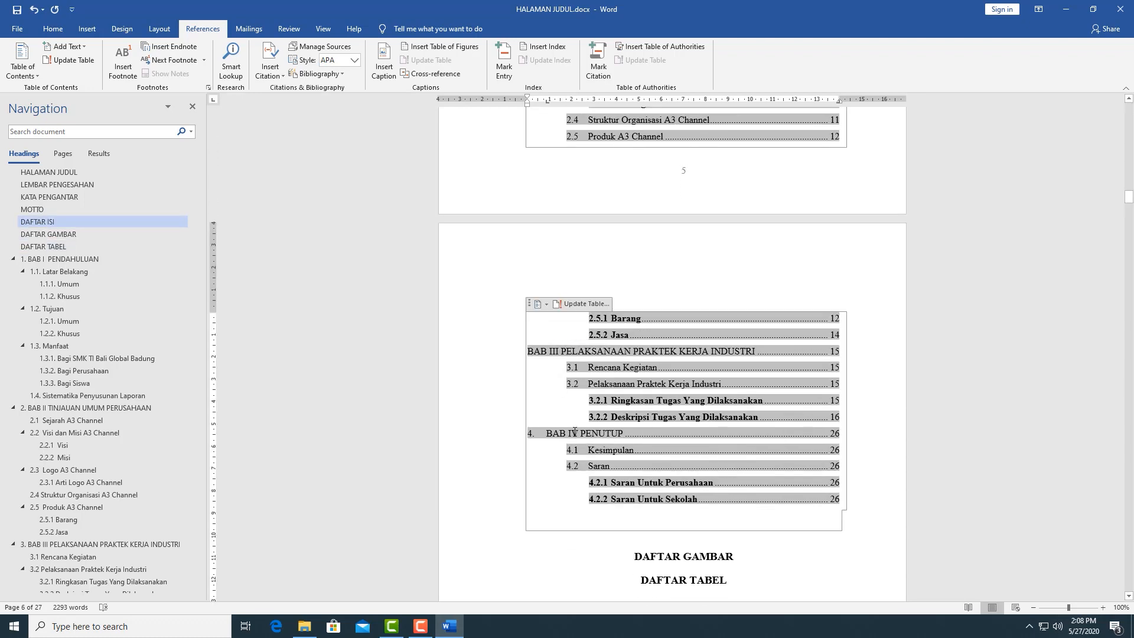
{"action": "left_click", "coordinate": [547, 434]}
{"action": "key", "text": "BackSpace"}
{"action": "key", "text": "BackSpace"}
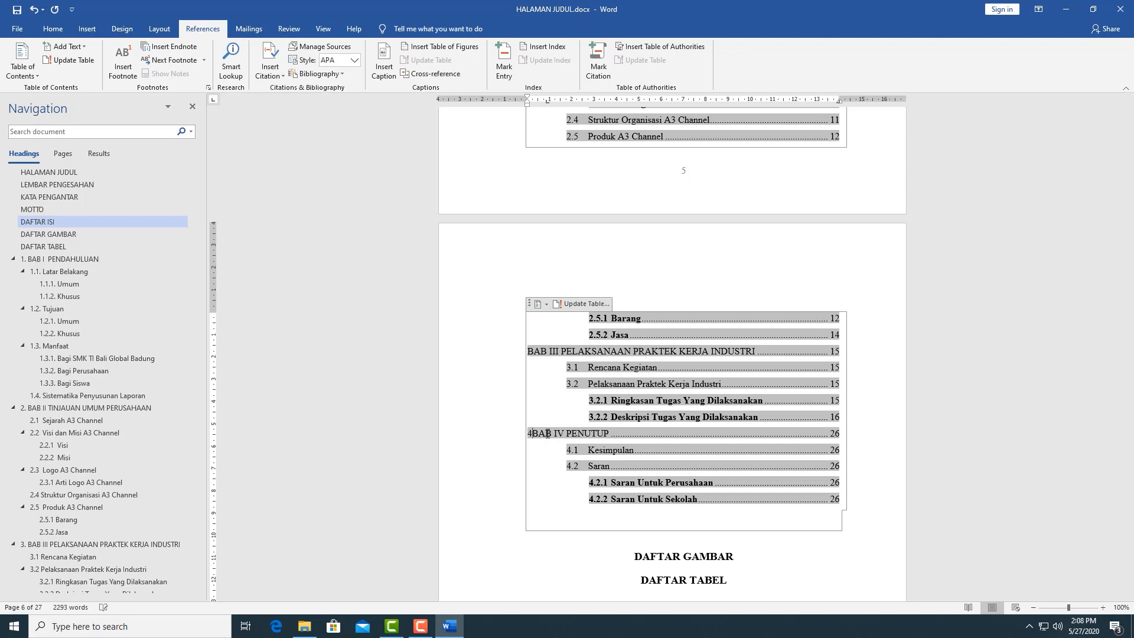
Make the table of contents entries from HALAMAN JUDUL through BAB I PENDAHULUAN bold.
{"action": "scroll", "coordinate": [600, 393], "scroll_direction": "up", "scroll_amount": 8}
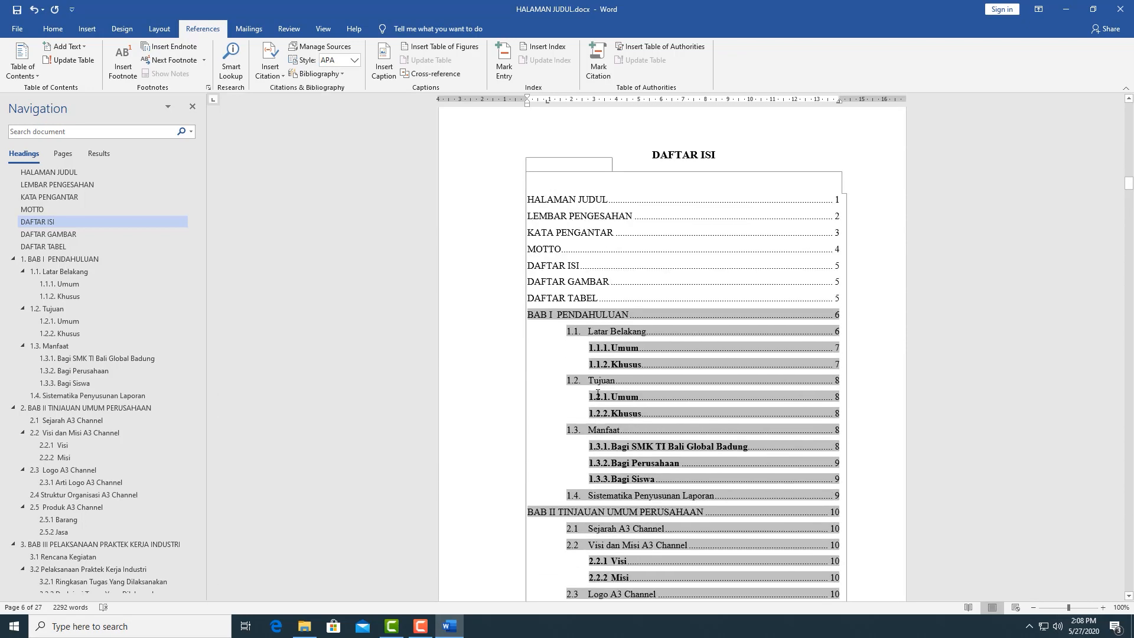
{"action": "left_click_drag", "start_coordinate": [527, 230], "coordinate": [632, 345]}
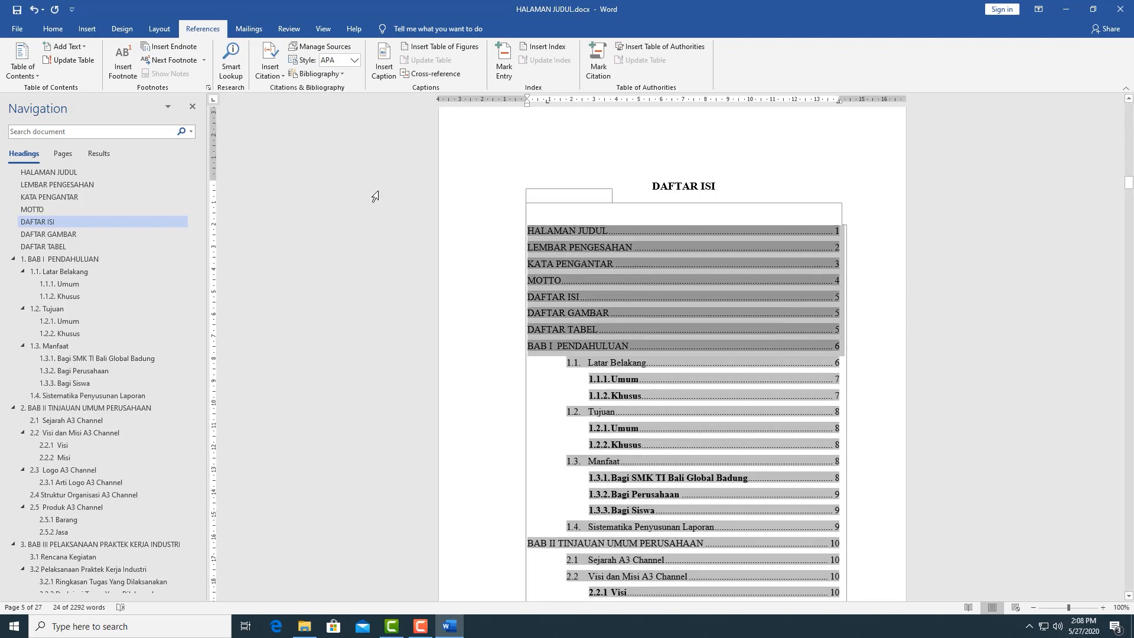
{"action": "left_click", "coordinate": [52, 29]}
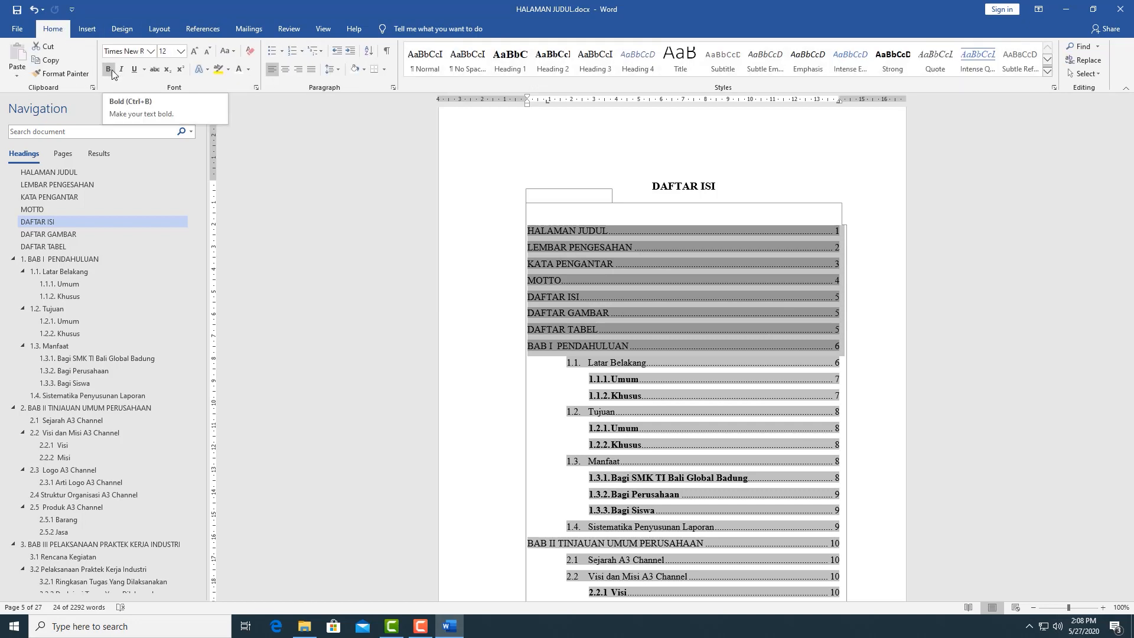
{"action": "left_click", "coordinate": [108, 69]}
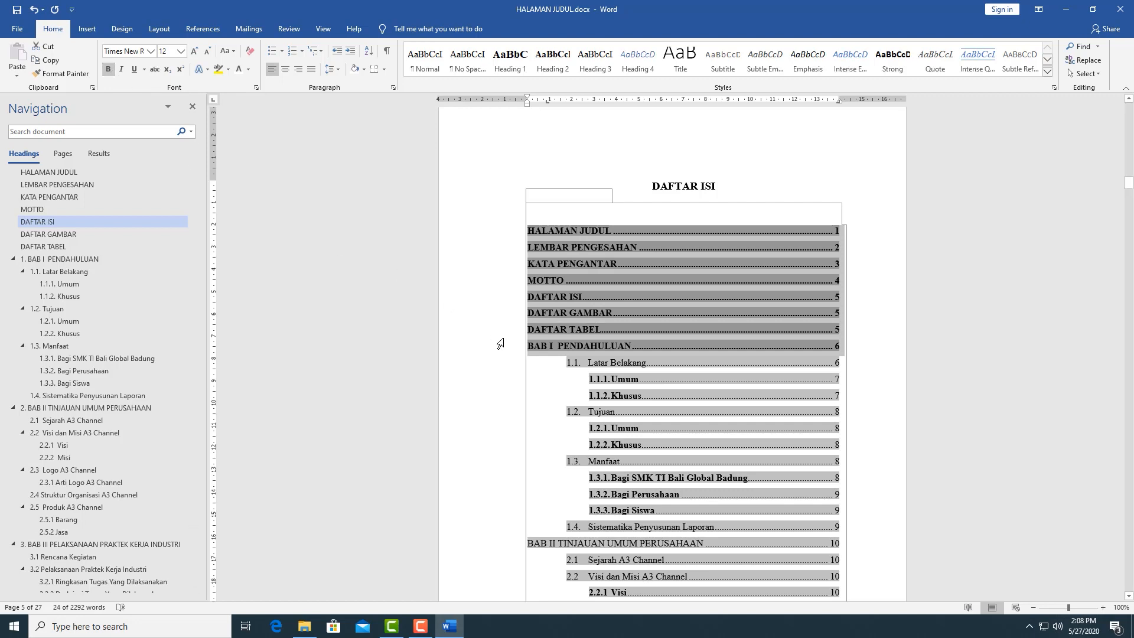
Make the BAB II, BAB III and BAB IV chapter entries in the table of contents bold.
{"action": "left_click", "coordinate": [534, 393]}
{"action": "scroll", "coordinate": [536, 403], "scroll_direction": "down", "scroll_amount": 3}
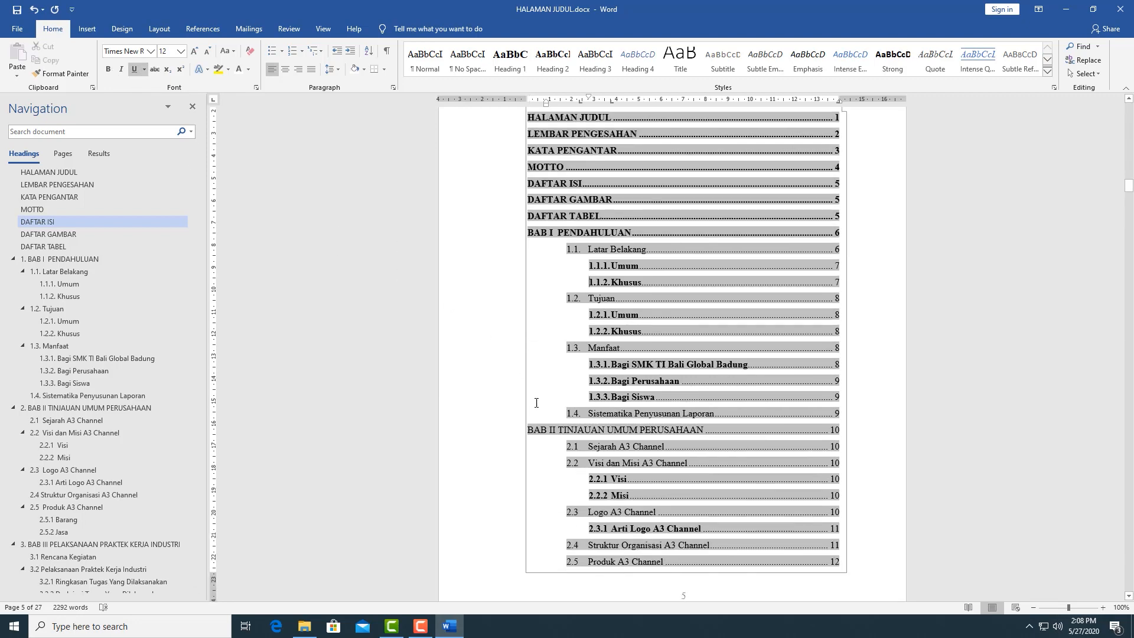
{"action": "triple_click", "coordinate": [539, 434]}
{"action": "left_click", "coordinate": [108, 69]}
{"action": "scroll", "coordinate": [557, 288], "scroll_direction": "down", "scroll_amount": 12}
{"action": "triple_click", "coordinate": [782, 321]}
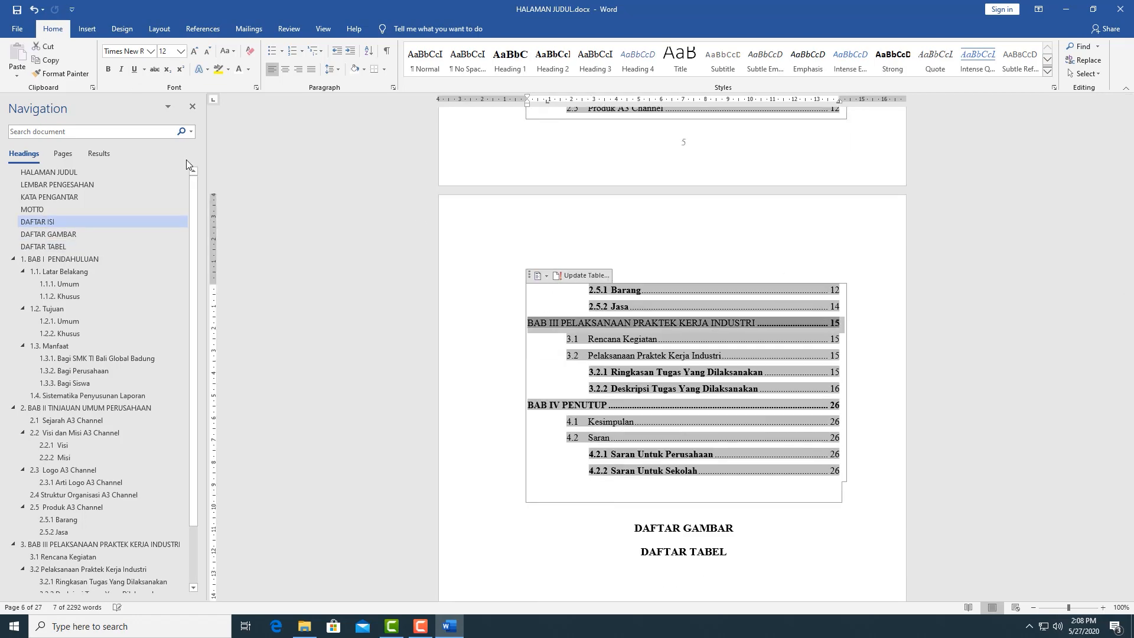
{"action": "left_click", "coordinate": [108, 69]}
{"action": "scroll", "coordinate": [314, 232], "scroll_direction": "down", "scroll_amount": 8}
{"action": "triple_click", "coordinate": [679, 348]}
{"action": "left_click", "coordinate": [109, 70]}
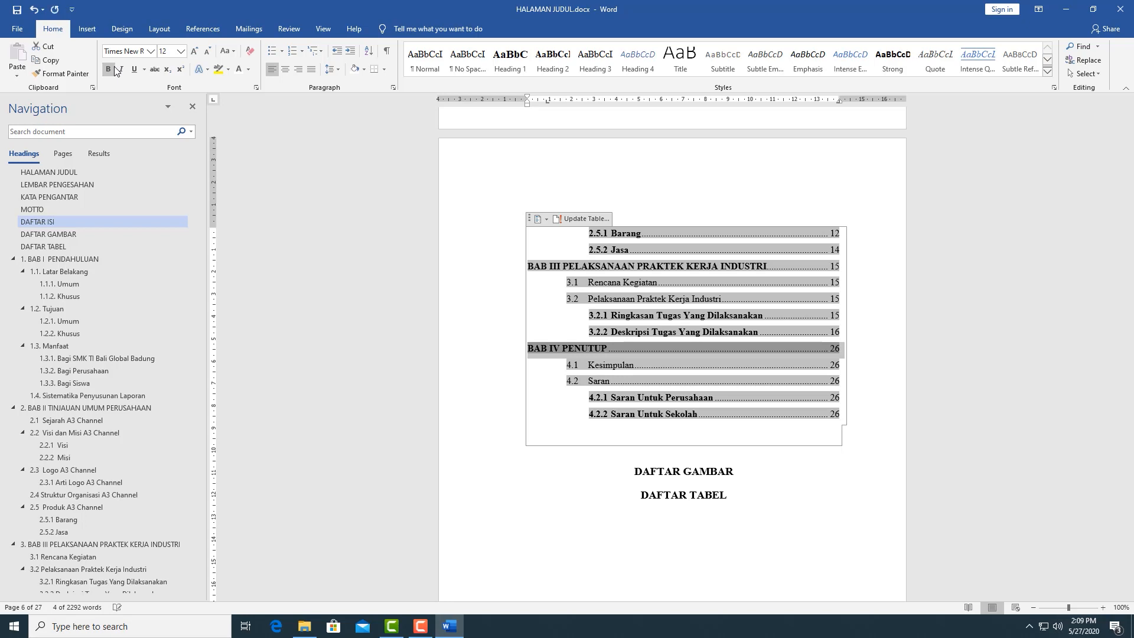
{"action": "scroll", "coordinate": [398, 235], "scroll_direction": "up", "scroll_amount": 8}
{"action": "scroll", "coordinate": [399, 236], "scroll_direction": "up", "scroll_amount": 8}
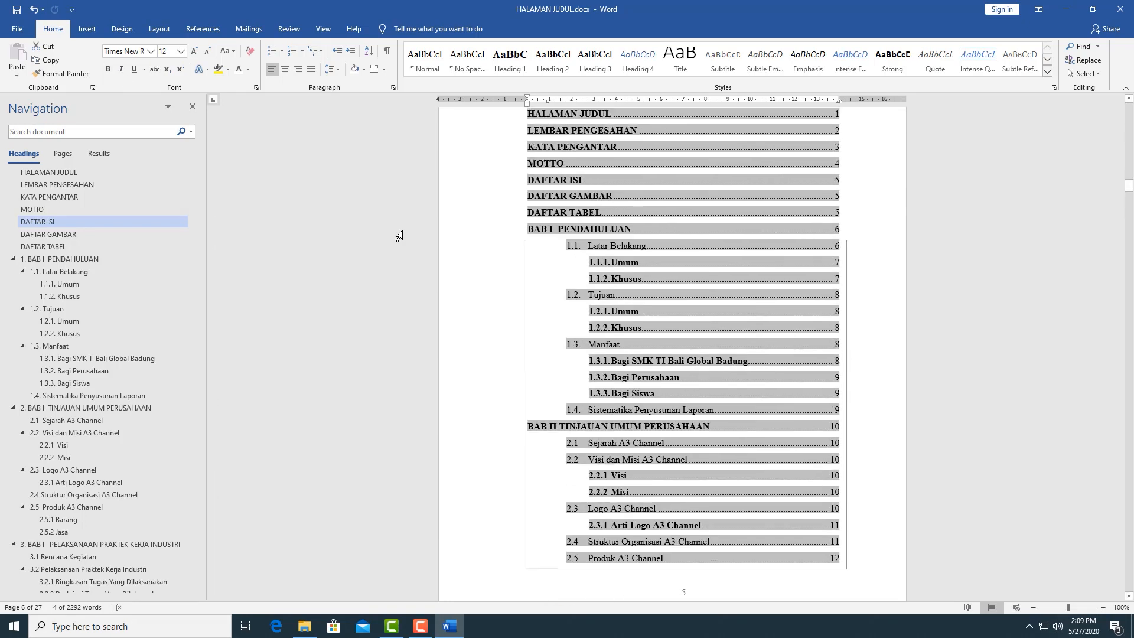
Remove bold from the subheading entries under BAB I and BAB II in the table of contents.
{"action": "left_click", "coordinate": [801, 127]}
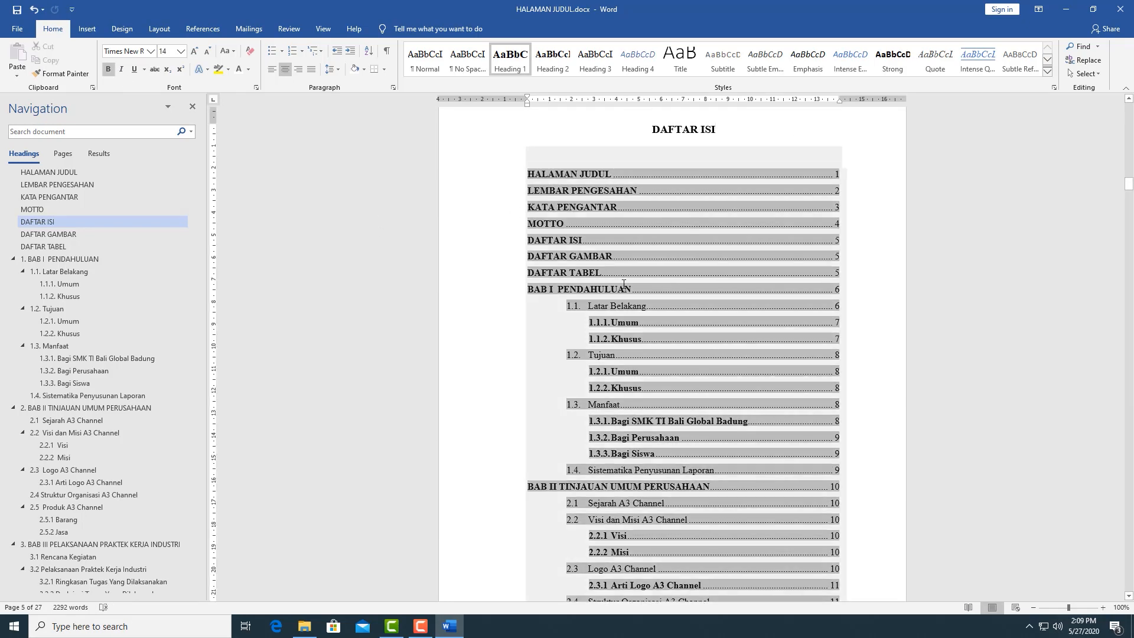
{"action": "left_click_drag", "start_coordinate": [568, 305], "coordinate": [656, 471]}
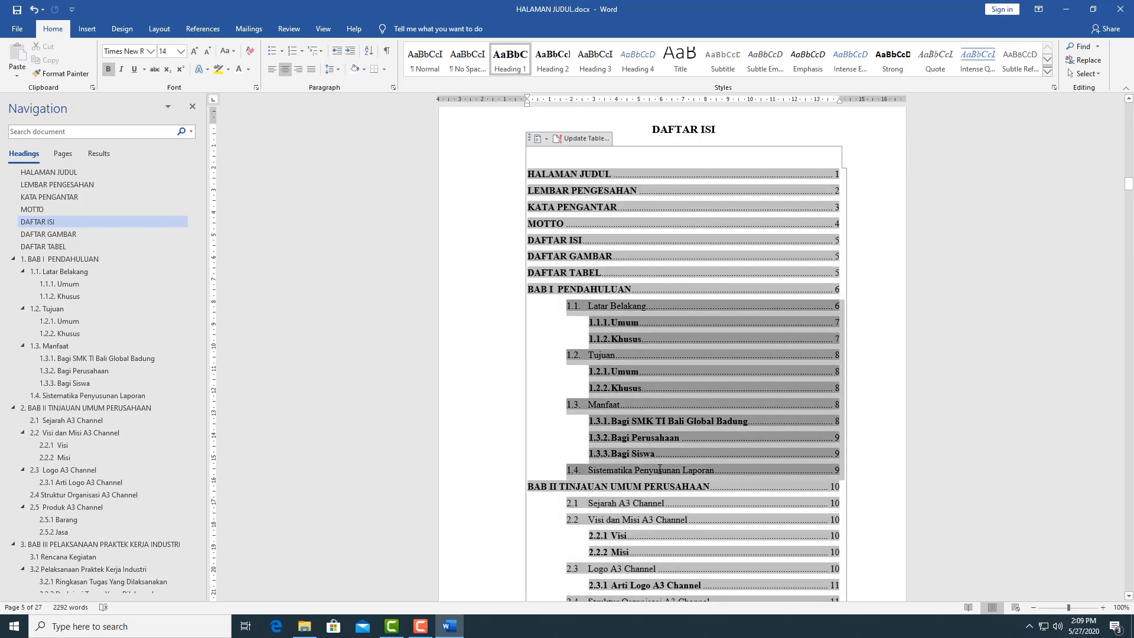
{"action": "left_click", "coordinate": [108, 70]}
{"action": "left_click", "coordinate": [108, 70]}
{"action": "scroll", "coordinate": [555, 295], "scroll_direction": "down", "scroll_amount": 7}
{"action": "left_click_drag", "start_coordinate": [568, 306], "coordinate": [626, 476]}
{"action": "scroll", "coordinate": [607, 384], "scroll_direction": "down", "scroll_amount": 5}
{"action": "left_click", "coordinate": [109, 70]}
{"action": "left_click", "coordinate": [109, 70]}
Remove bold from the subheading entries under BAB III and BAB IV in the table of contents.
{"action": "scroll", "coordinate": [519, 307], "scroll_direction": "down", "scroll_amount": 5}
{"action": "left_click_drag", "start_coordinate": [568, 339], "coordinate": [670, 390]}
{"action": "left_click", "coordinate": [111, 70]}
{"action": "left_click", "coordinate": [111, 71]}
{"action": "scroll", "coordinate": [503, 286], "scroll_direction": "down", "scroll_amount": 5}
{"action": "left_click_drag", "start_coordinate": [569, 280], "coordinate": [655, 330]}
{"action": "left_click", "coordinate": [110, 70]}
{"action": "left_click", "coordinate": [109, 70]}
{"action": "left_click", "coordinate": [705, 411]}
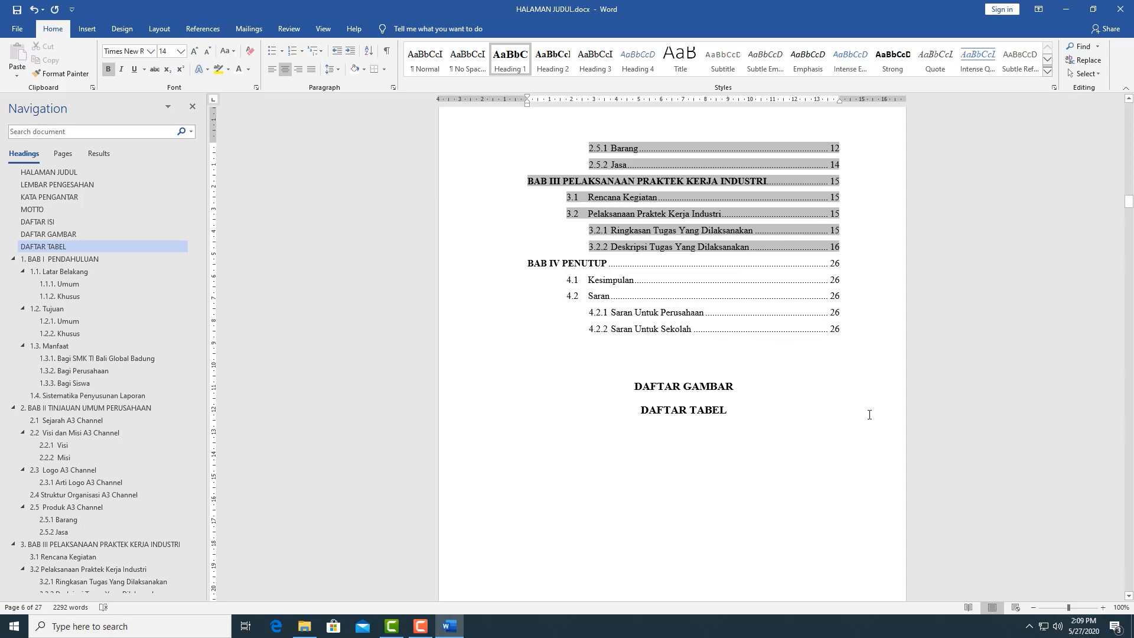
Add blank lines between the table of contents and DAFTAR GAMBAR to move that heading onto the following page.
{"action": "scroll", "coordinate": [698, 342], "scroll_direction": "down", "scroll_amount": 2}
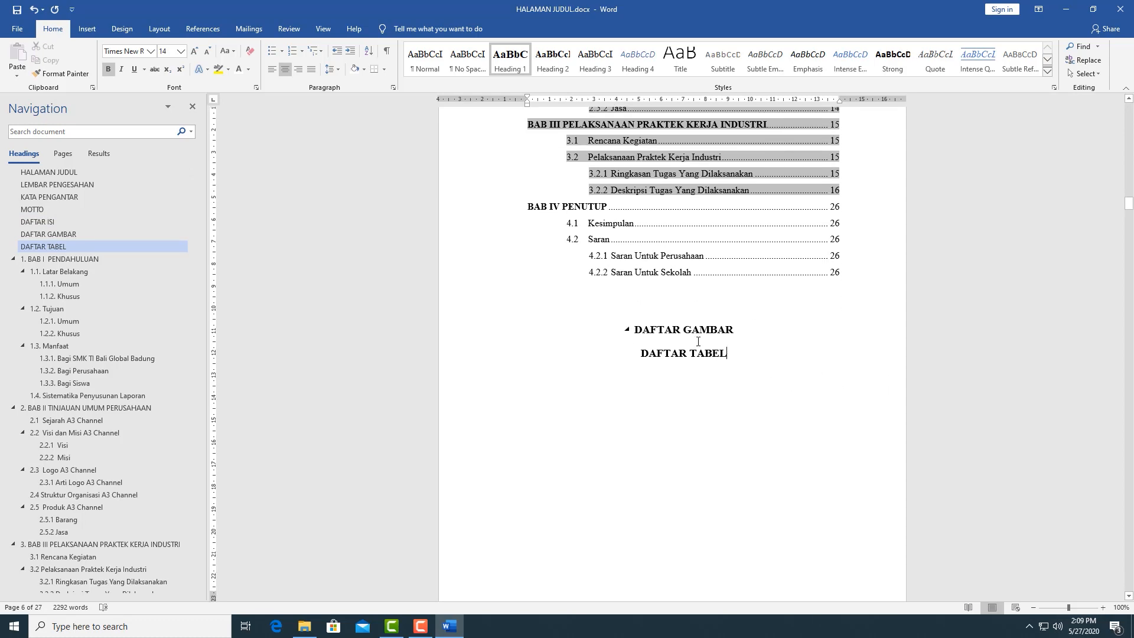
{"action": "left_click", "coordinate": [639, 316]}
{"action": "key", "text": "Return"}
{"action": "key", "text": "Return"}
{"action": "key", "text": "Return"}
{"action": "key", "text": "Return"}
{"action": "key", "text": "Return"}
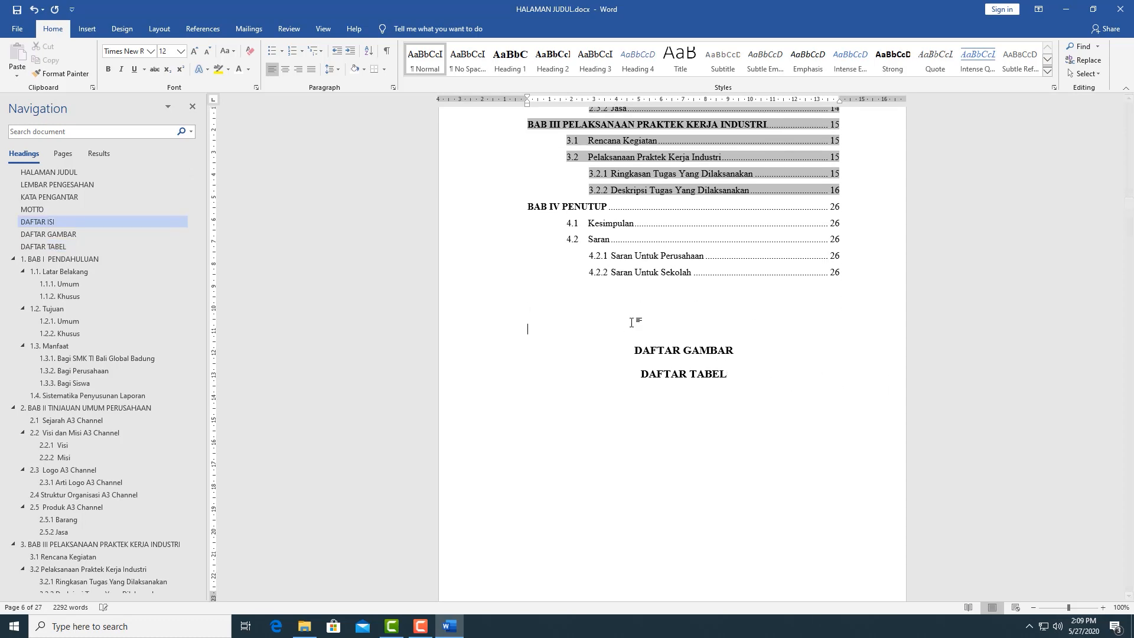
{"action": "scroll", "coordinate": [653, 312], "scroll_direction": "down", "scroll_amount": 5}
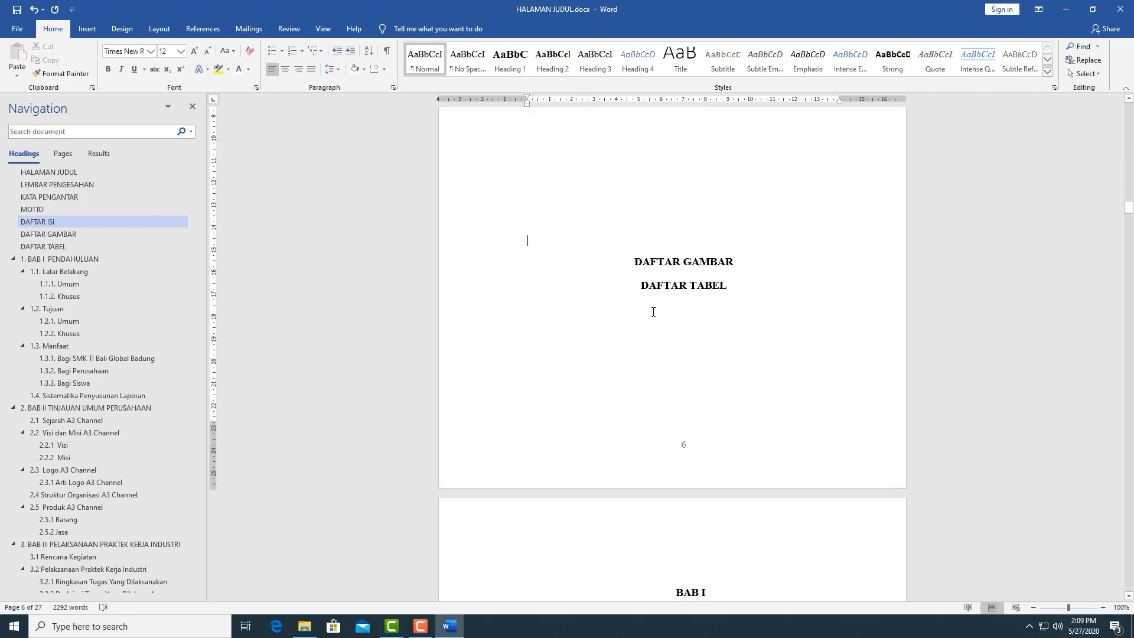
{"action": "key", "text": "Return"}
{"action": "key", "text": "Return"}
{"action": "key", "text": "Return"}
{"action": "key", "text": "Return"}
{"action": "key", "text": "Return"}
{"action": "key", "text": "Return"}
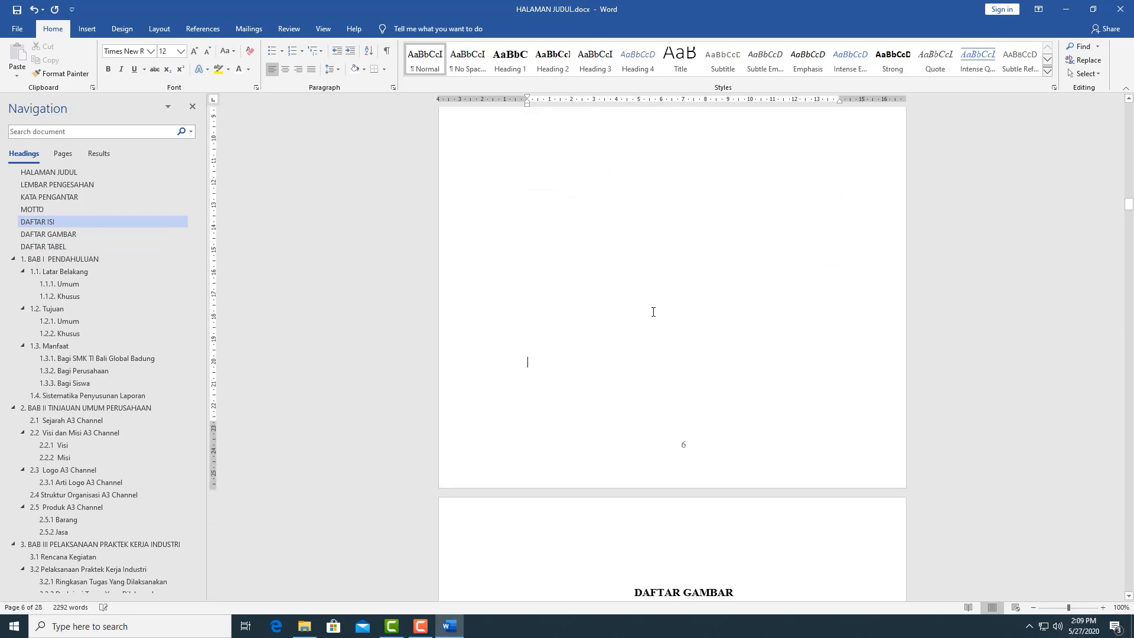
{"action": "scroll", "coordinate": [669, 330], "scroll_direction": "down", "scroll_amount": 5}
{"action": "scroll", "coordinate": [671, 333], "scroll_direction": "up", "scroll_amount": 19}
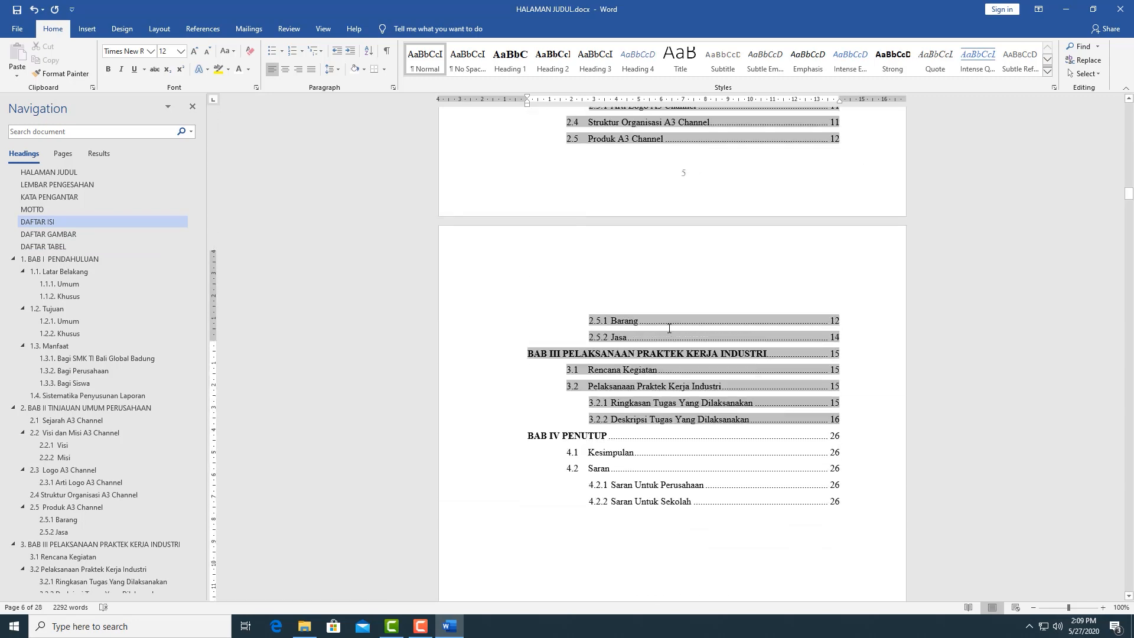
{"action": "scroll", "coordinate": [670, 328], "scroll_direction": "up", "scroll_amount": 14}
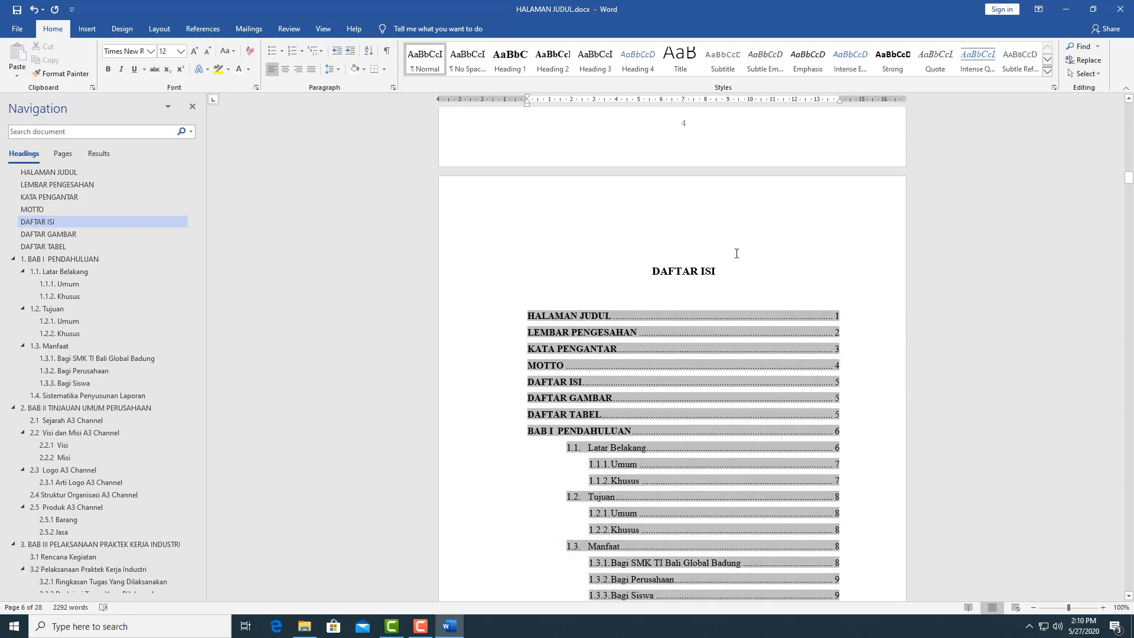
Update only the page numbers in the DAFTAR ISI table of contents.
{"action": "left_click", "coordinate": [736, 253]}
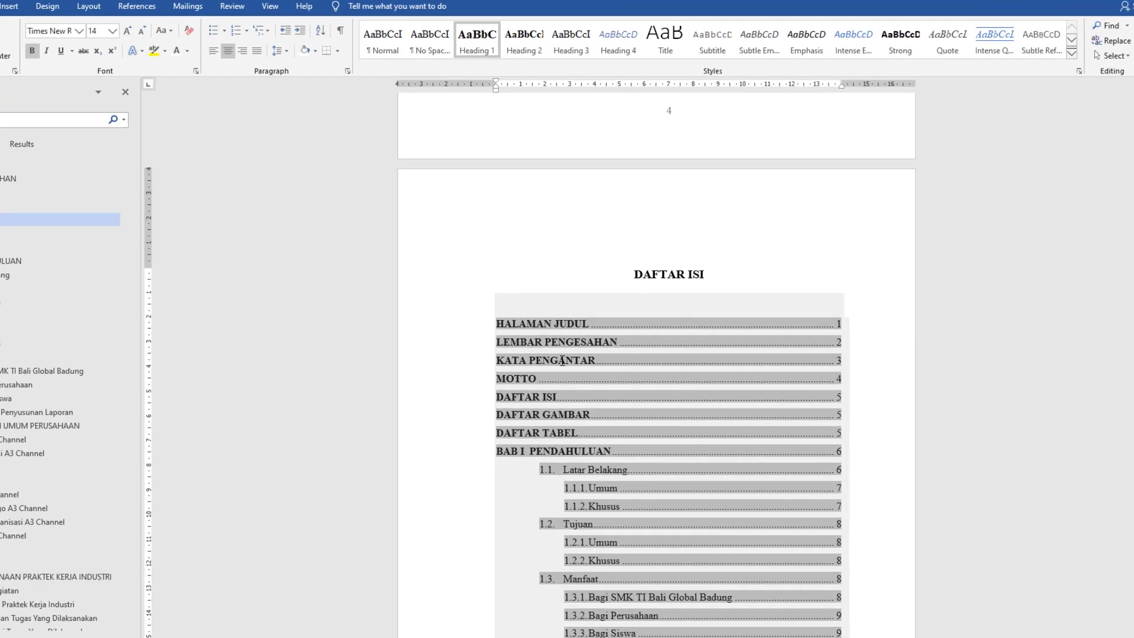
{"action": "left_click", "coordinate": [570, 317]}
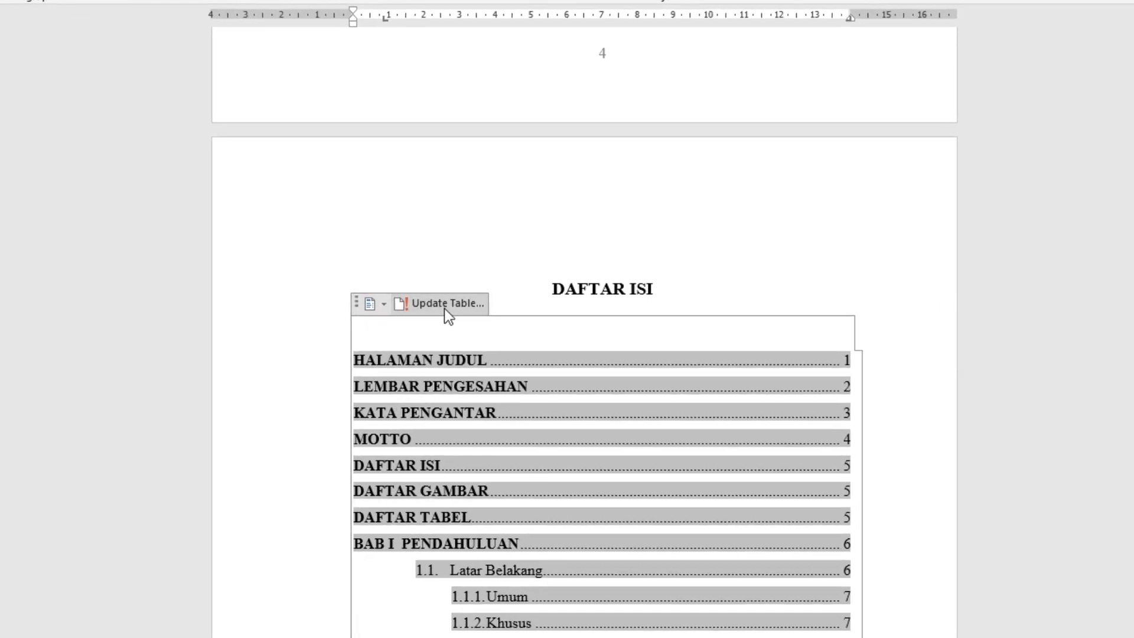
{"action": "left_click", "coordinate": [444, 303]}
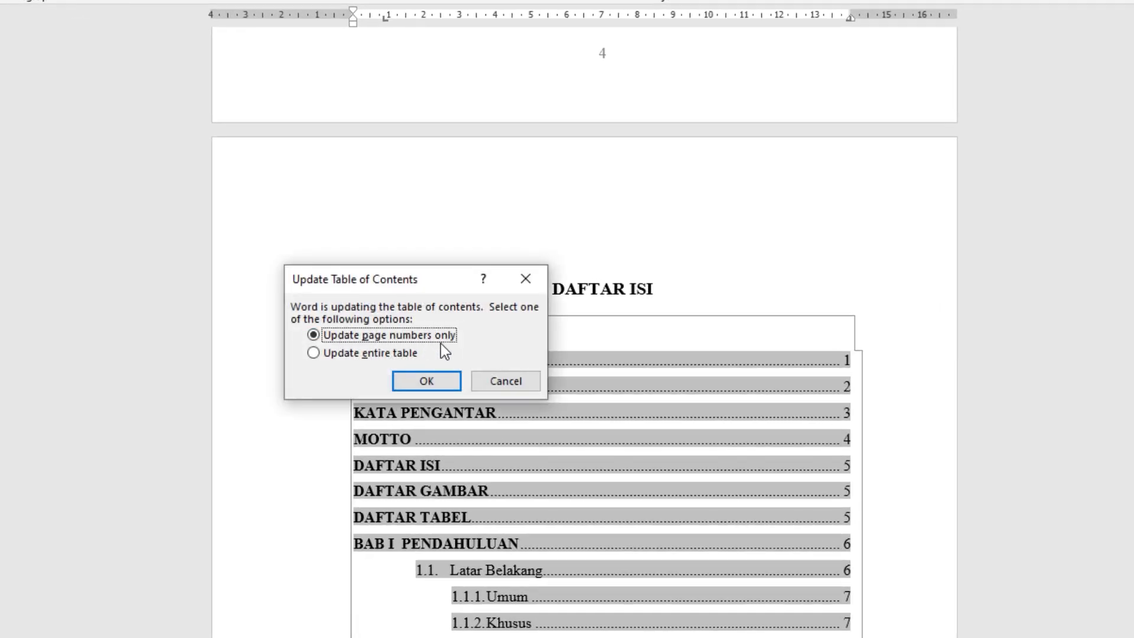
{"action": "left_click", "coordinate": [444, 380]}
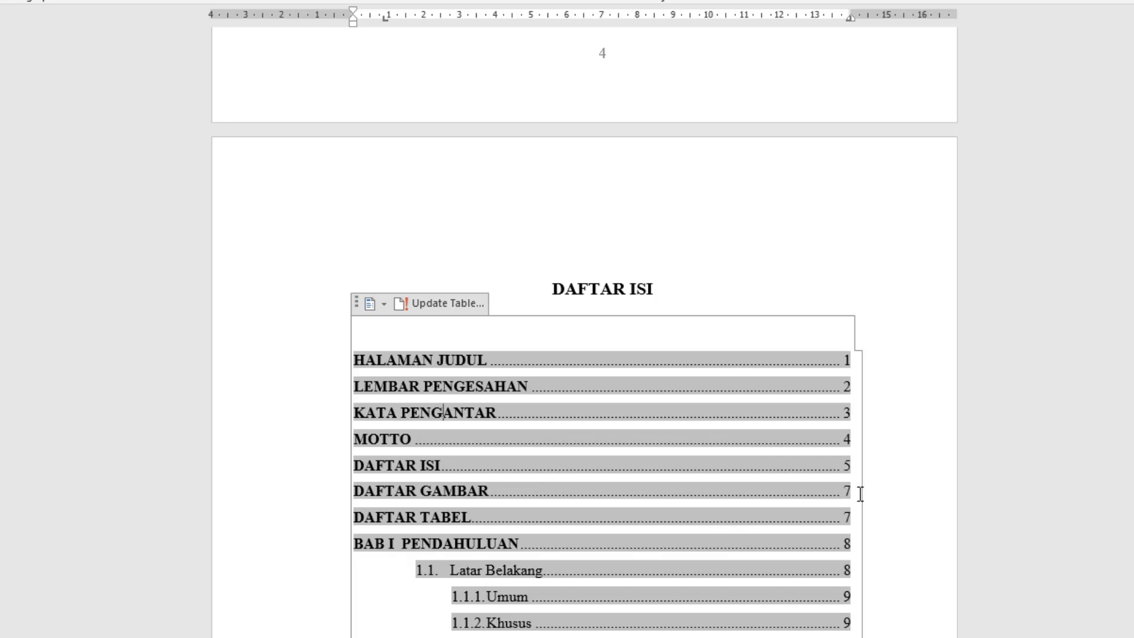
Check the updated table of contents entries against the page footer below DAFTAR GAMBAR and DAFTAR TABEL.
{"action": "scroll", "coordinate": [890, 477], "scroll_direction": "down", "scroll_amount": 15}
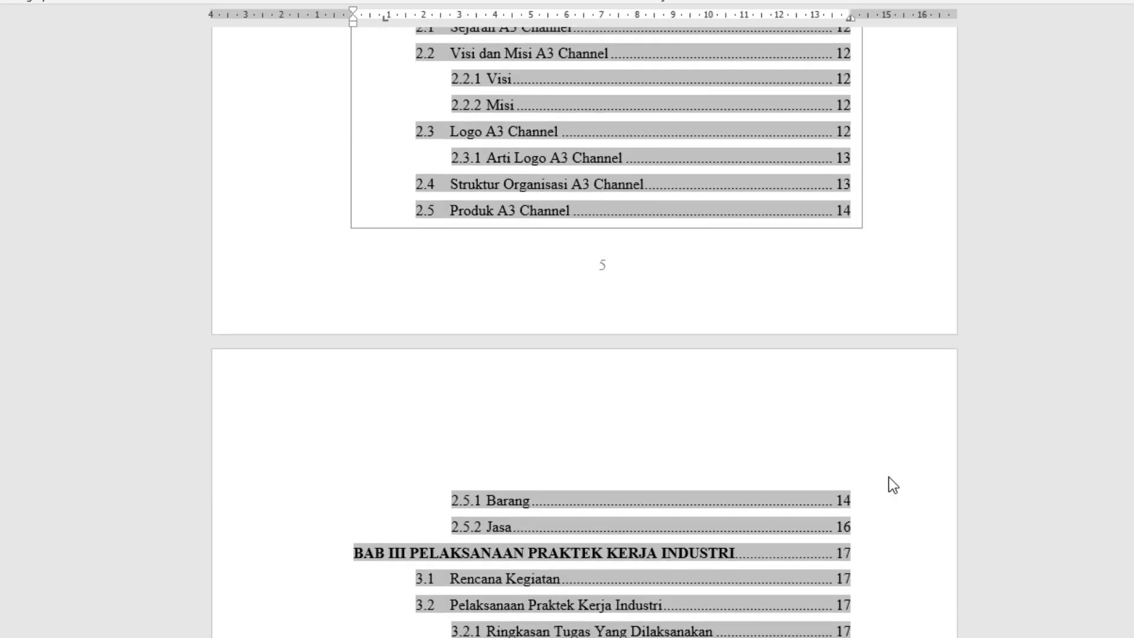
{"action": "scroll", "coordinate": [890, 478], "scroll_direction": "down", "scroll_amount": 15}
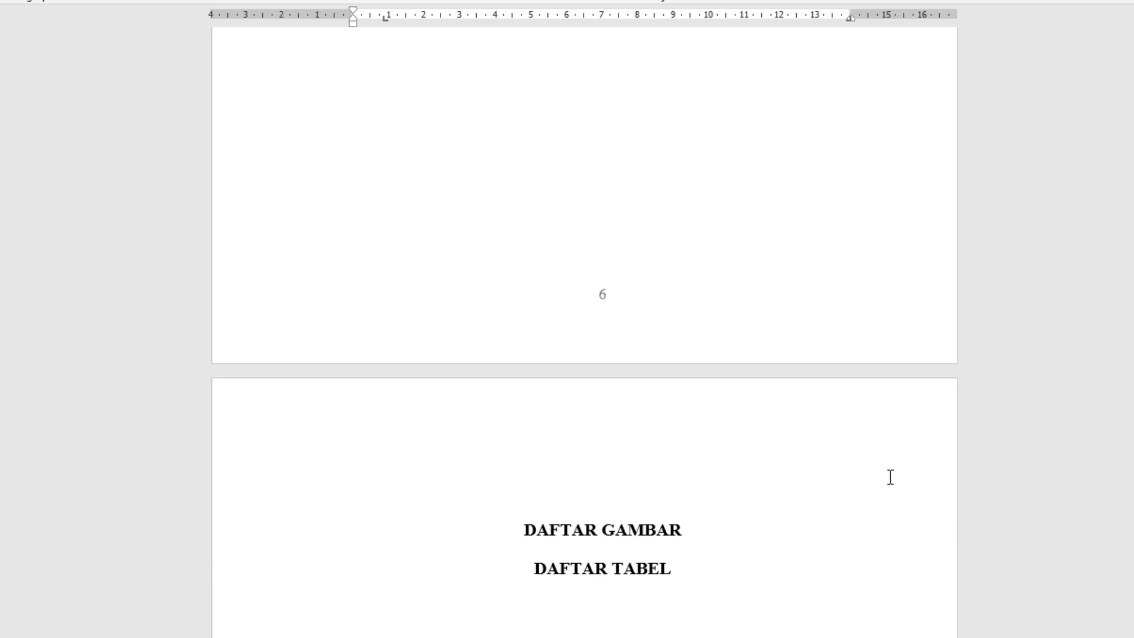
{"action": "scroll", "coordinate": [890, 477], "scroll_direction": "down", "scroll_amount": 1}
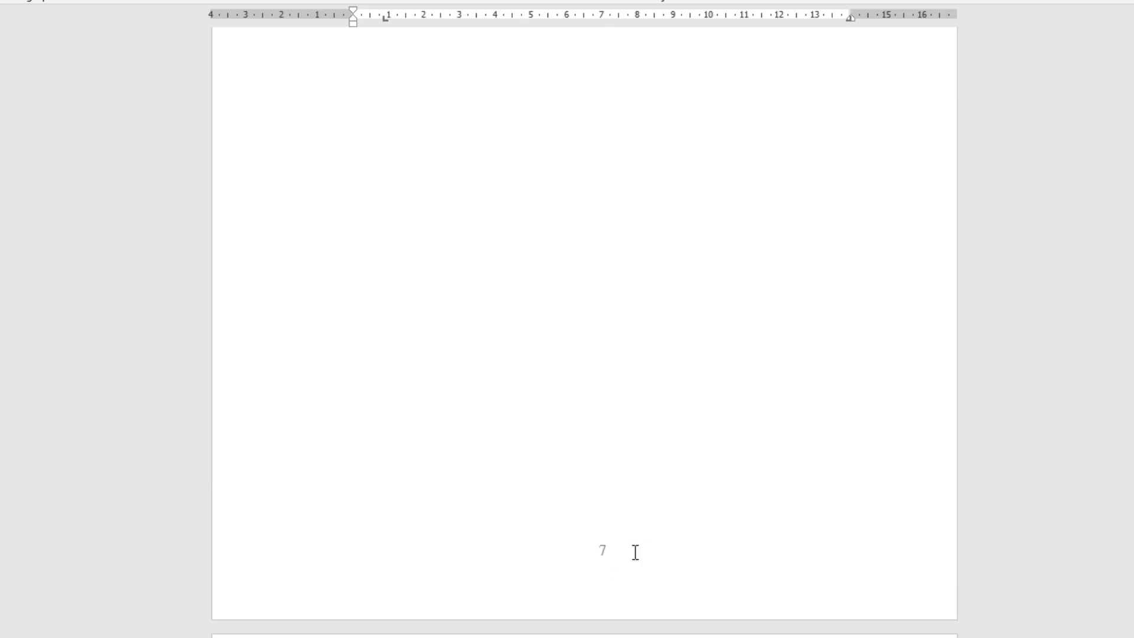
{"action": "scroll", "coordinate": [638, 560], "scroll_direction": "up", "scroll_amount": 10}
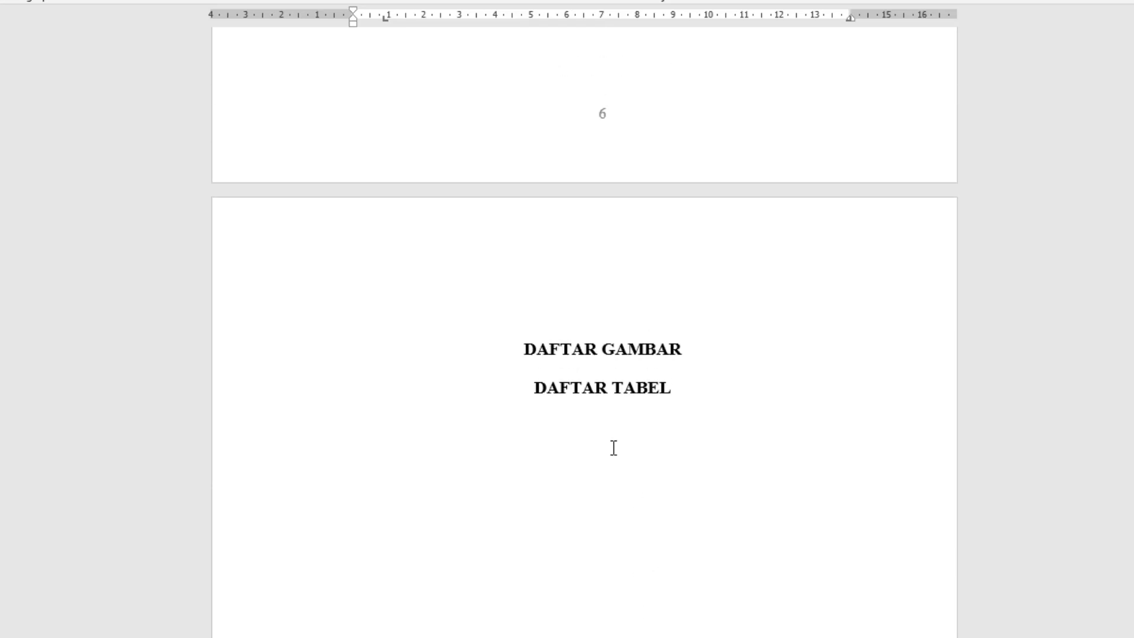
Review the page order and numbering from the title page through the front matter to subsection 1.1.1 Umum of BAB I.
{"action": "key", "text": "ctrl+Home"}
{"action": "scroll", "coordinate": [661, 439], "scroll_direction": "down", "scroll_amount": 3}
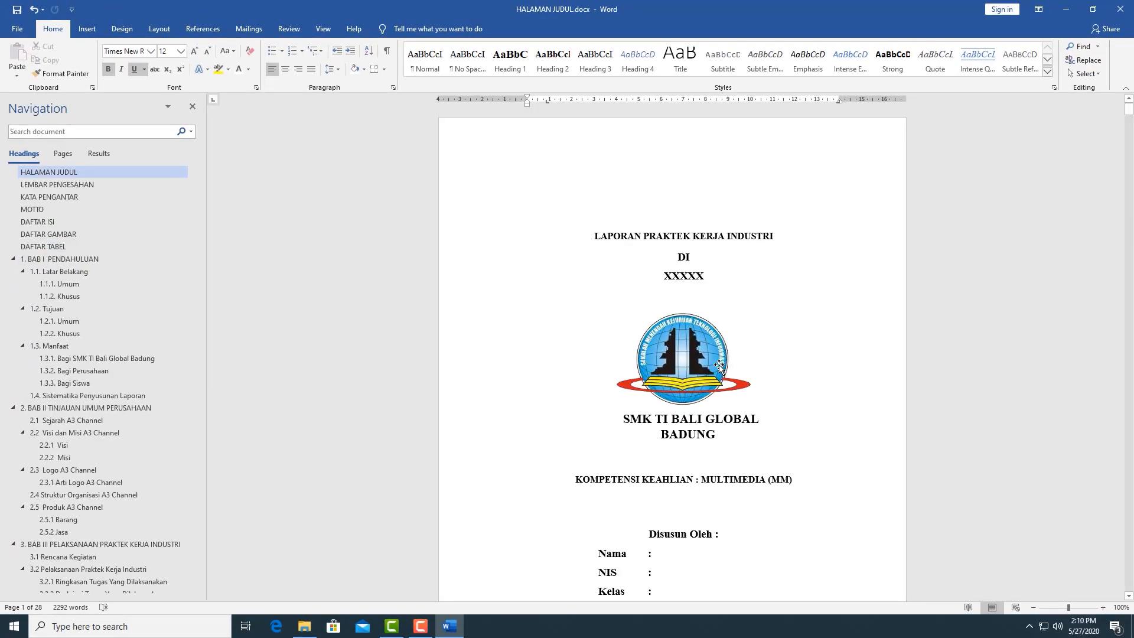
{"action": "scroll", "coordinate": [719, 364], "scroll_direction": "down", "scroll_amount": 15}
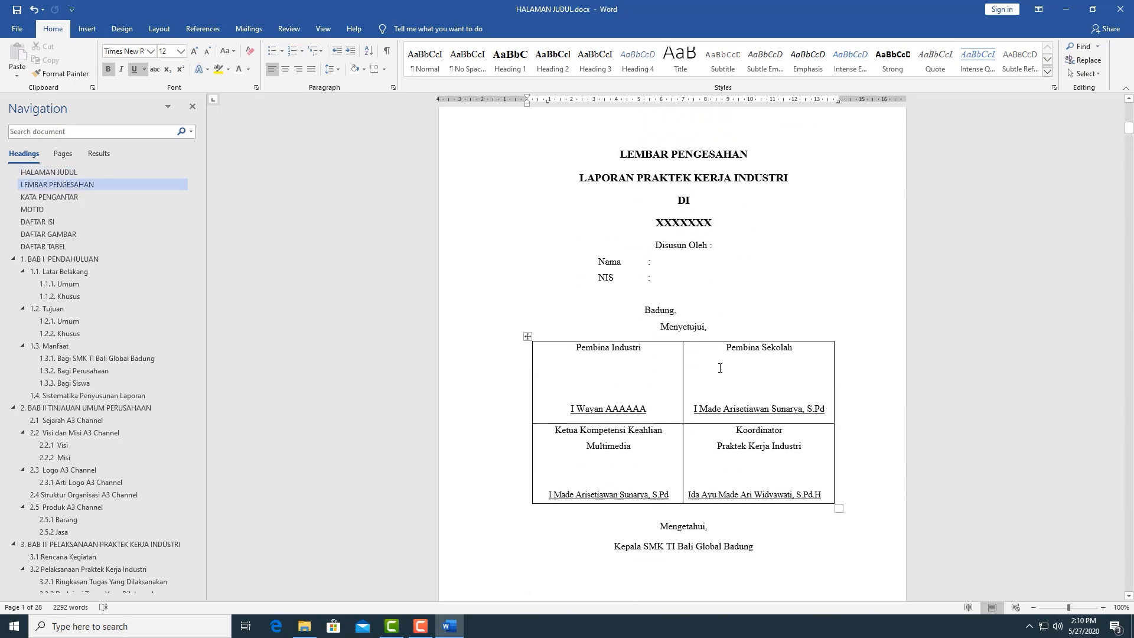
{"action": "scroll", "coordinate": [718, 370], "scroll_direction": "down", "scroll_amount": 15}
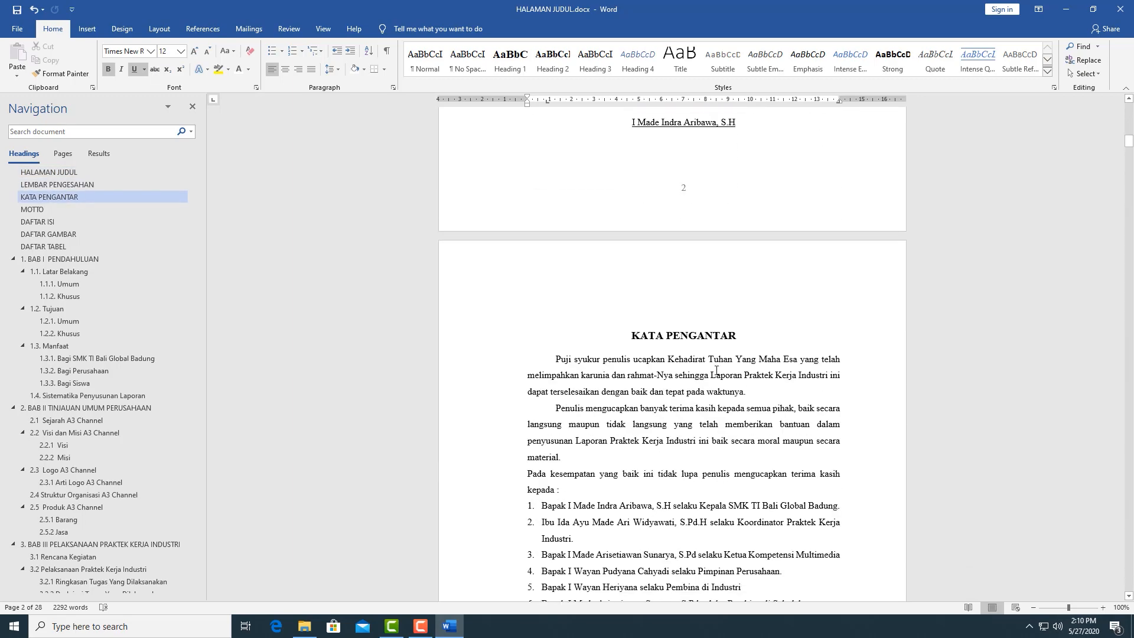
{"action": "scroll", "coordinate": [715, 372], "scroll_direction": "down", "scroll_amount": 15}
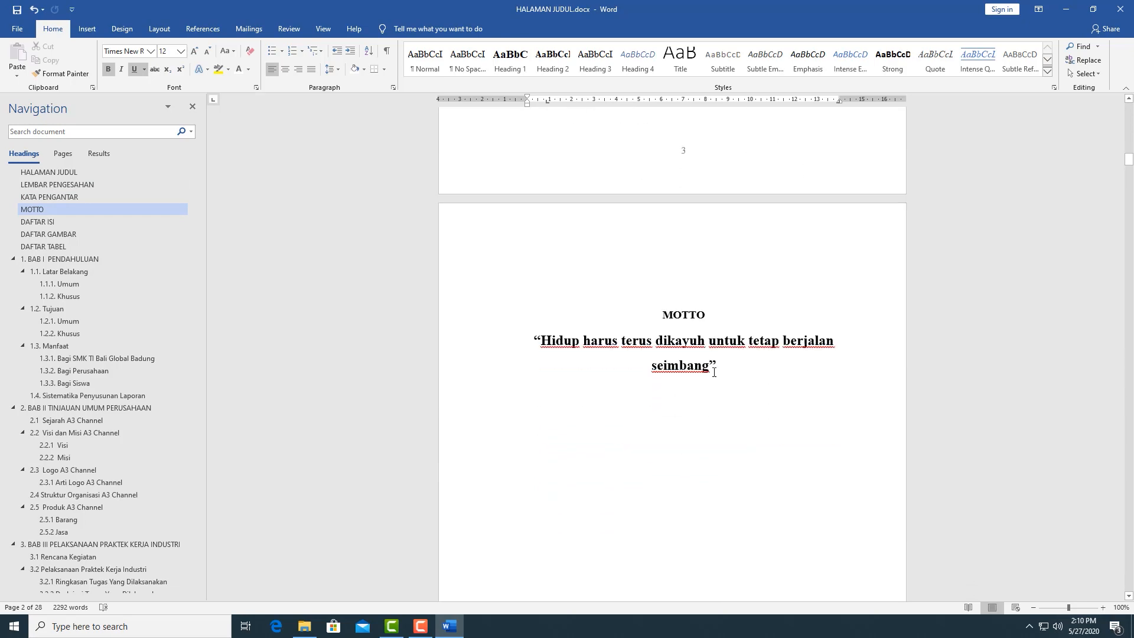
{"action": "scroll", "coordinate": [714, 373], "scroll_direction": "down", "scroll_amount": 15}
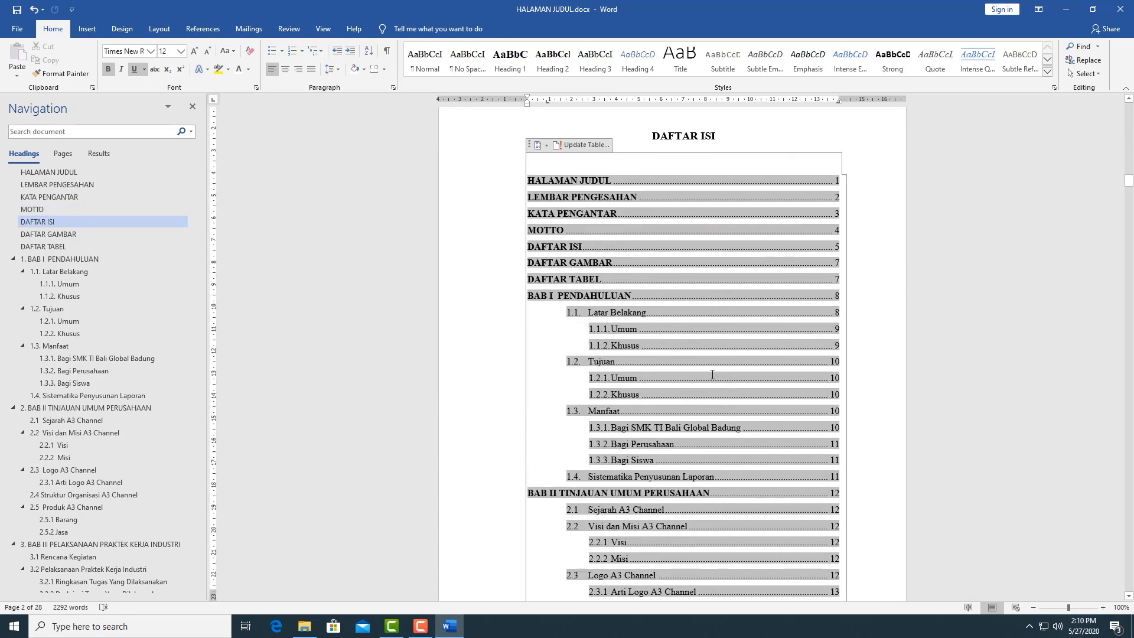
{"action": "scroll", "coordinate": [711, 374], "scroll_direction": "down", "scroll_amount": 15}
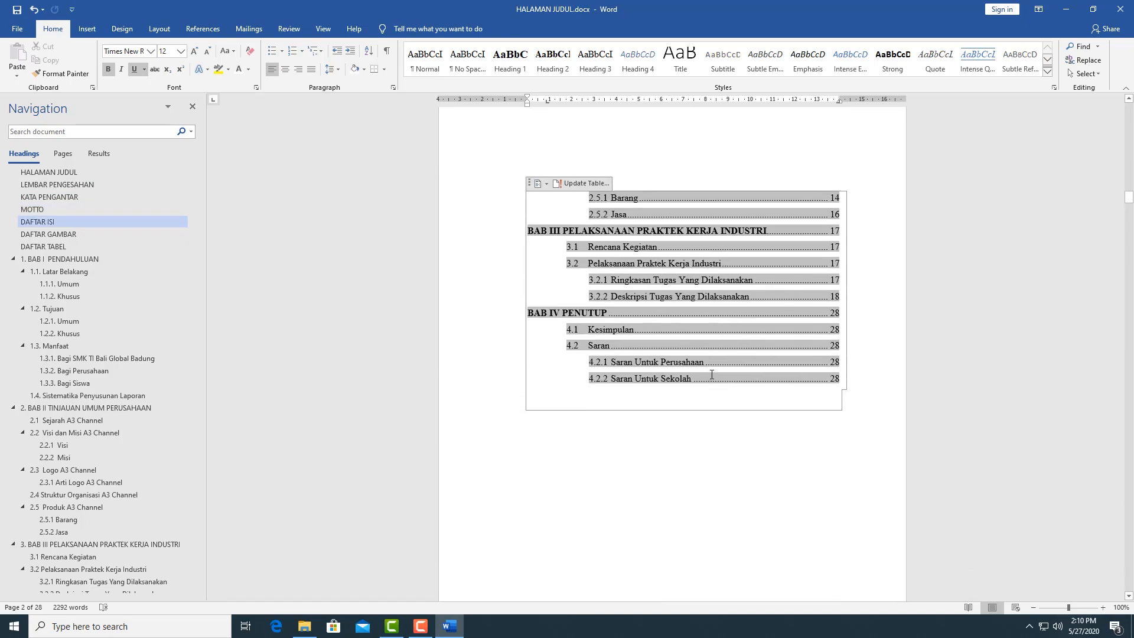
{"action": "scroll", "coordinate": [711, 374], "scroll_direction": "down", "scroll_amount": 15}
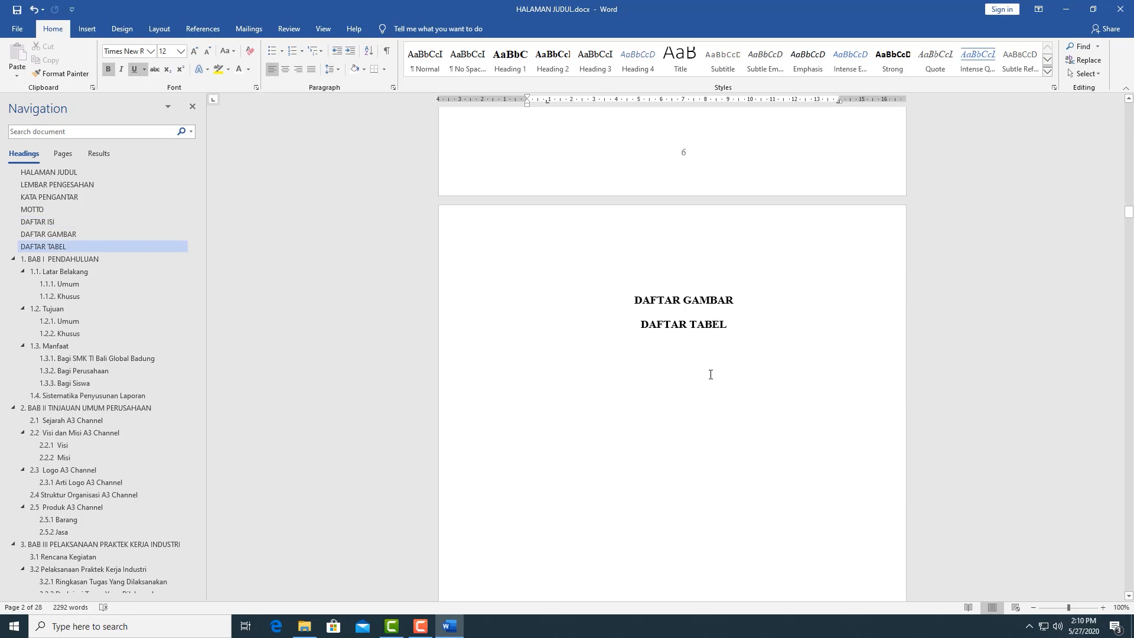
{"action": "scroll", "coordinate": [710, 374], "scroll_direction": "down", "scroll_amount": 15}
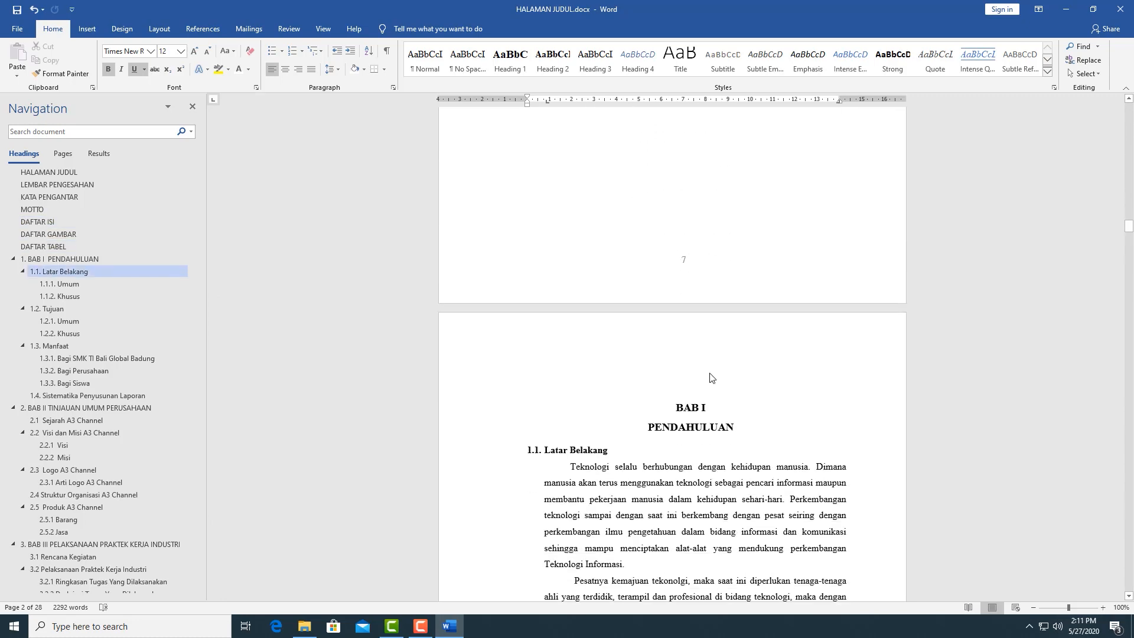
{"action": "scroll", "coordinate": [711, 378], "scroll_direction": "down", "scroll_amount": 10}
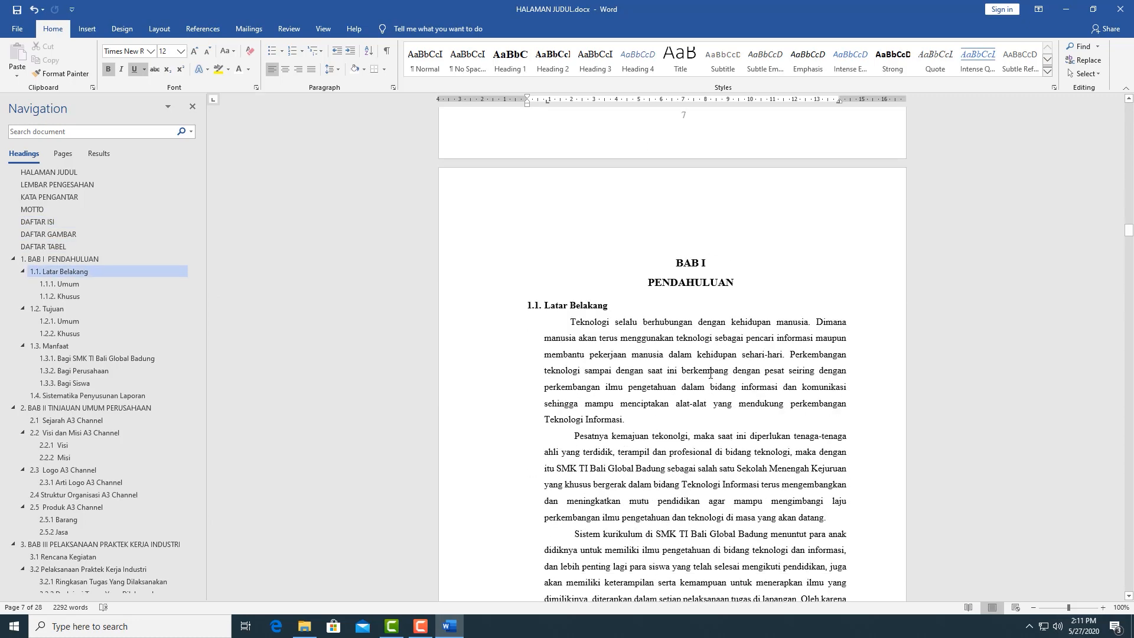
{"action": "scroll", "coordinate": [710, 375], "scroll_direction": "down", "scroll_amount": 13}
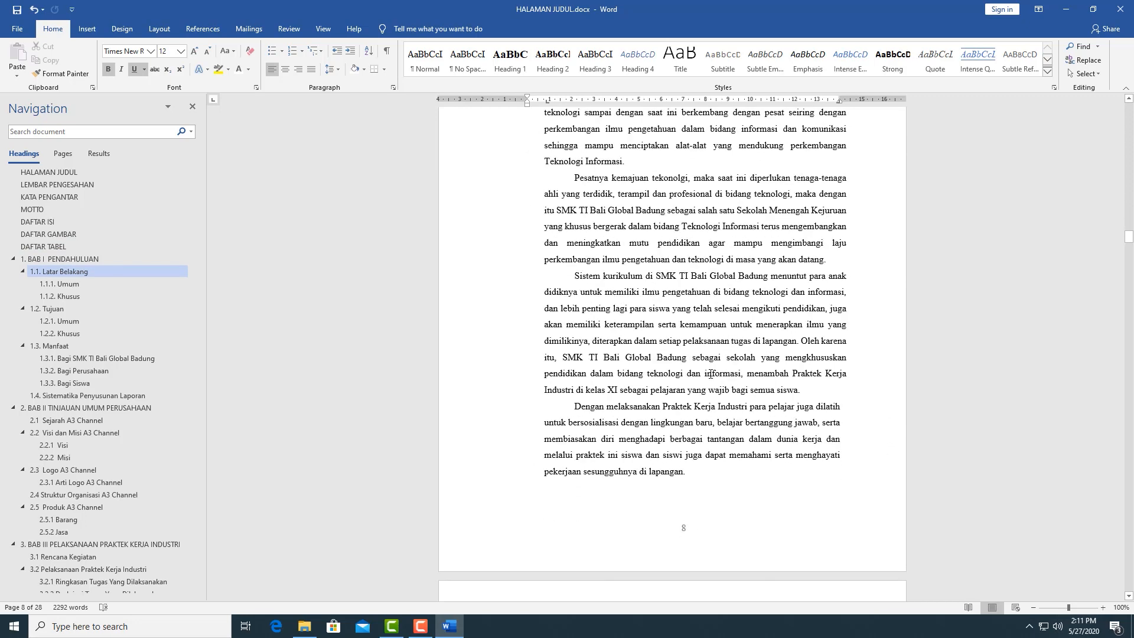
{"action": "scroll", "coordinate": [711, 378], "scroll_direction": "down", "scroll_amount": 5}
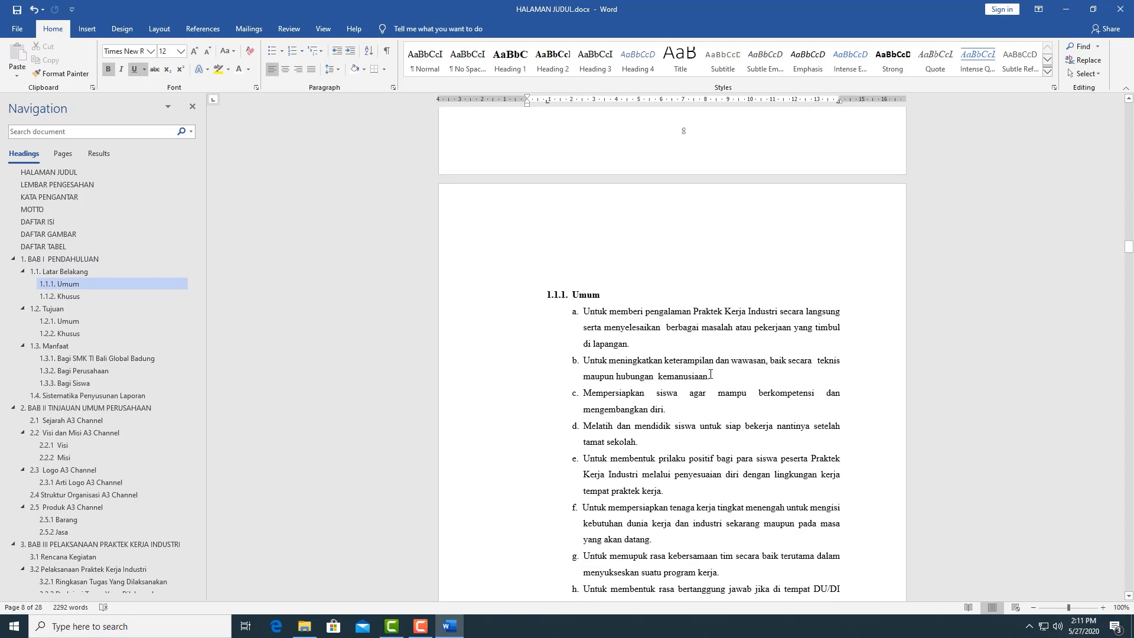